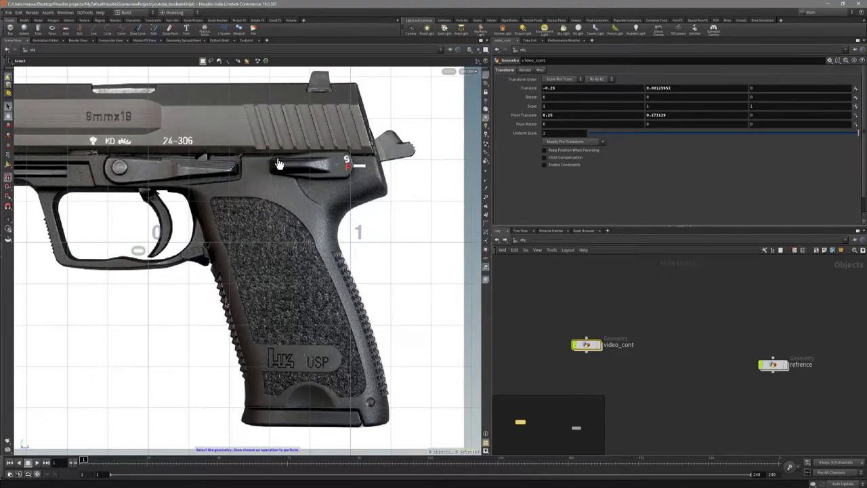
# Open the video_cont geometry network and bring the end of its node chain into view
pyautogui.keyDown('alt'); pyautogui.moveTo(278, 164); pyautogui.dragTo(260, 97, button='middle'); pyautogui.keyUp('alt')
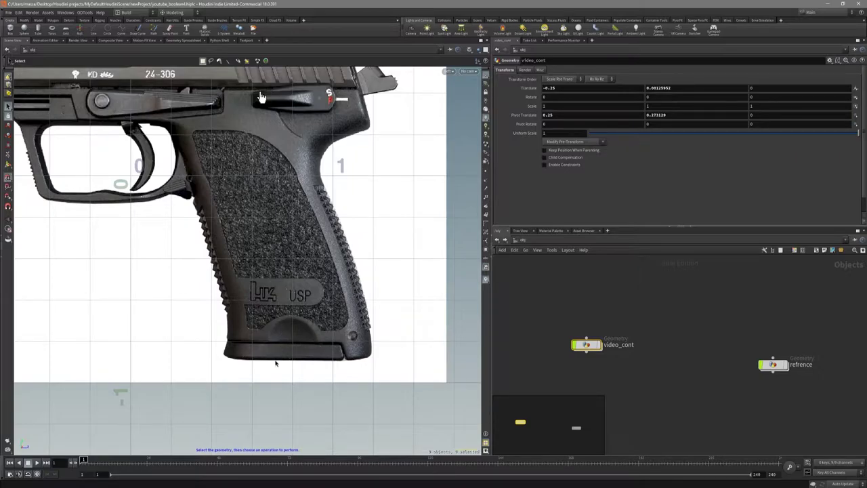
pyautogui.keyDown('alt'); pyautogui.moveTo(261, 97); pyautogui.dragTo(257, 245, button='middle'); pyautogui.keyUp('alt')
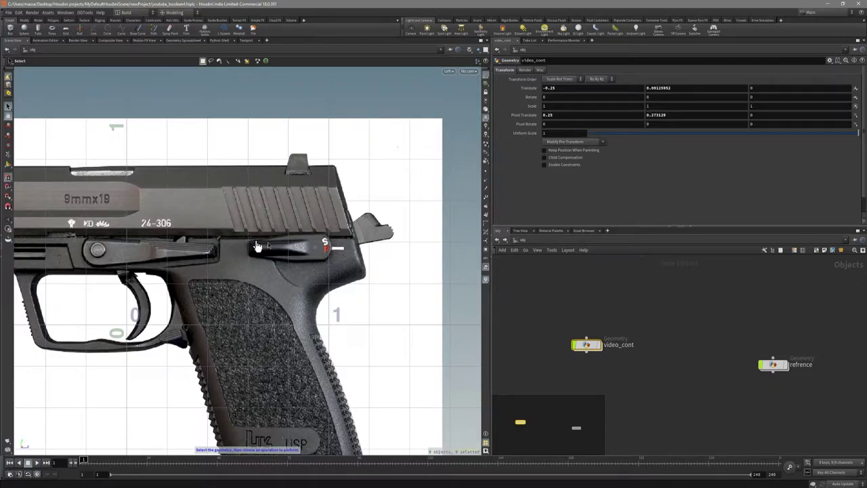
pyautogui.keyDown('alt'); pyautogui.moveTo(258, 246); pyautogui.dragTo(310, 189, button='middle'); pyautogui.keyUp('alt')
pyautogui.click(592, 348)
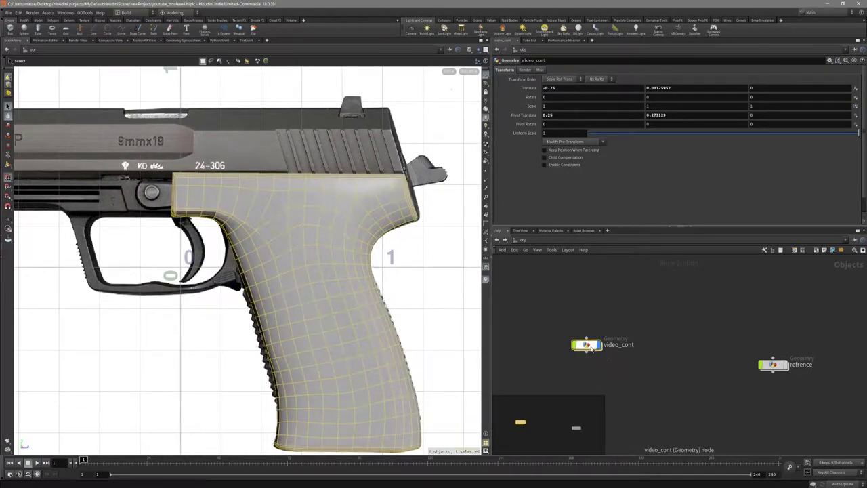
pyautogui.doubleClick(586, 346)
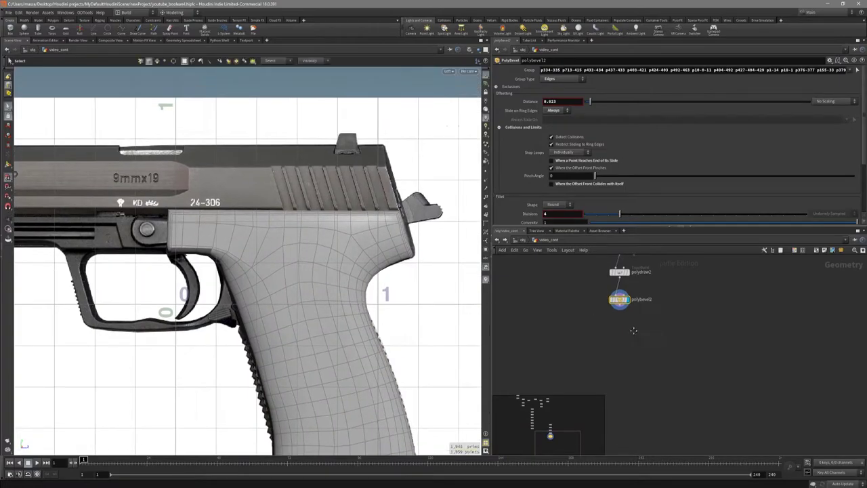
pyautogui.moveTo(637, 405); pyautogui.dragTo(654, 376, button='middle')
# Examine the grip mesh and its points in the perspective and front views, checking its position relative to the origin
pyautogui.press('2')
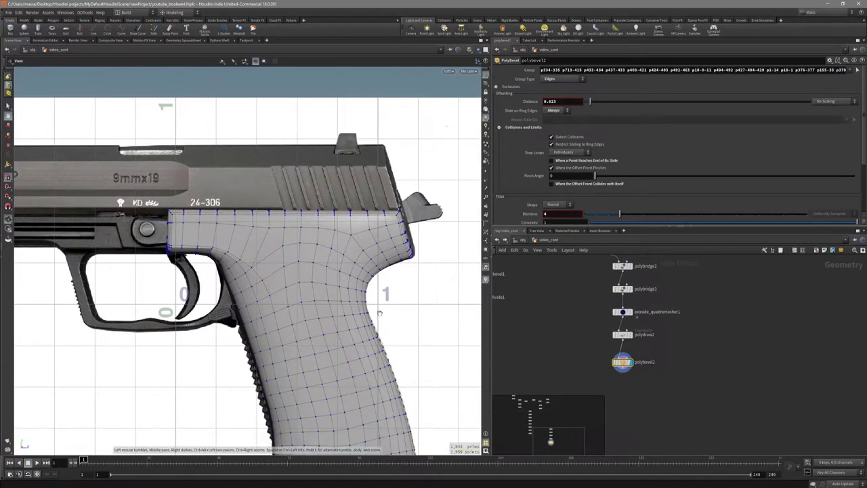
pyautogui.hotkey('space', '1')
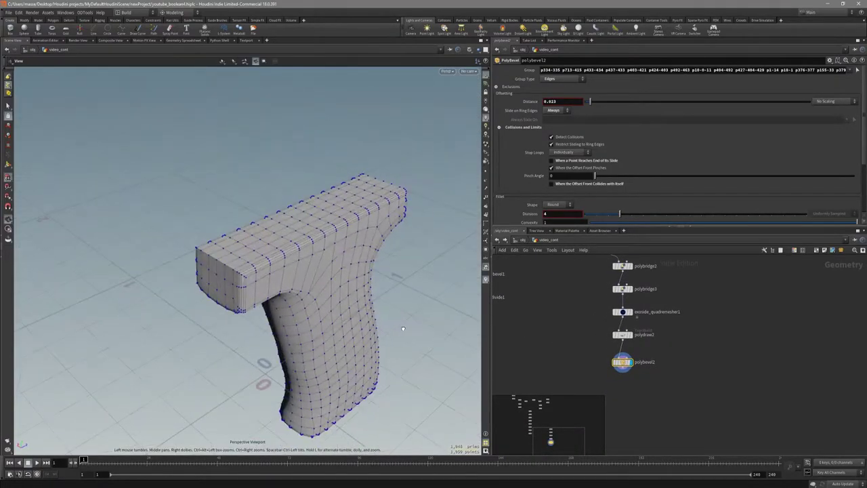
pyautogui.hotkey('shift', 'w')
pyautogui.hotkey('space', '4')
pyautogui.hotkey('space', '3')
pyautogui.scroll(1, 394, 330)
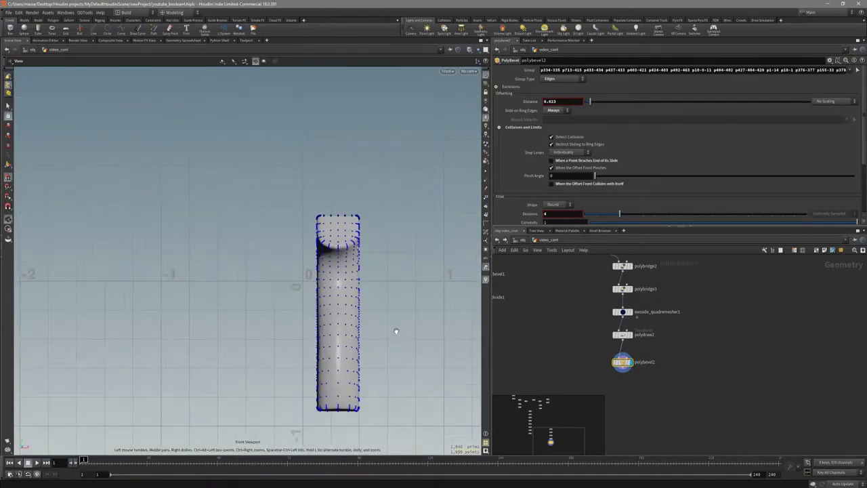
pyautogui.moveTo(350, 317); pyautogui.dragTo(350, 297, button='middle')
pyautogui.scroll(2, 322, 351)
pyautogui.moveTo(357, 399); pyautogui.dragTo(360, 364, button='middle')
pyautogui.press('s')
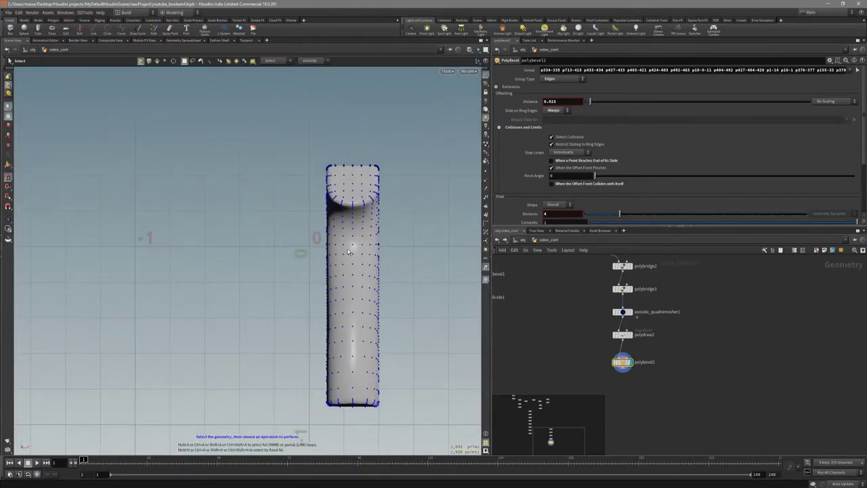
pyautogui.moveTo(348, 251); pyautogui.dragTo(346, 281, button='middle')
pyautogui.moveTo(347, 316); pyautogui.dragTo(336, 313, button='middle')
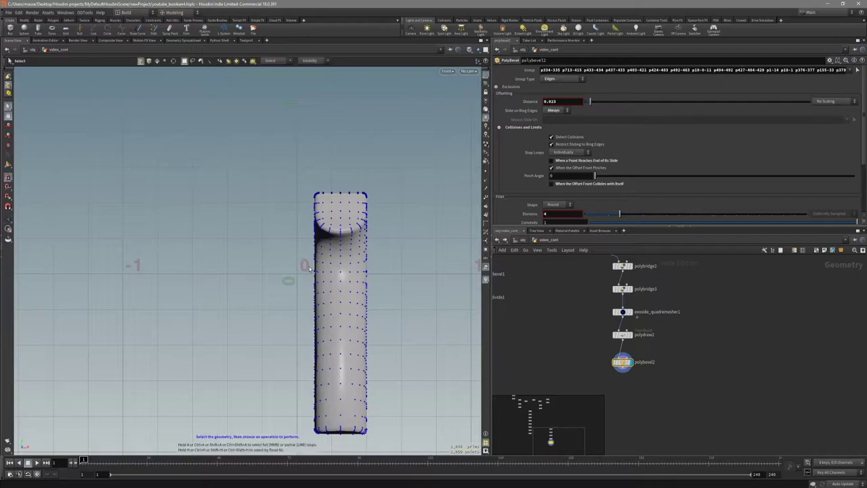
# Append a Transform node to the polybevel2 output, display it and activate its viewport handle
pyautogui.moveTo(671, 398); pyautogui.dragTo(646, 369, button='middle')
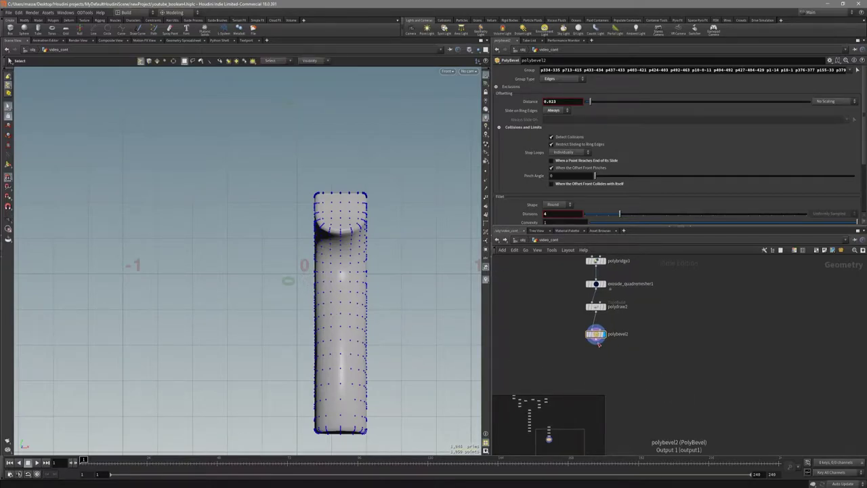
pyautogui.click(599, 344)
pyautogui.press('Tab')
pyautogui.write('tran')
pyautogui.press('Return')
pyautogui.click(605, 358)
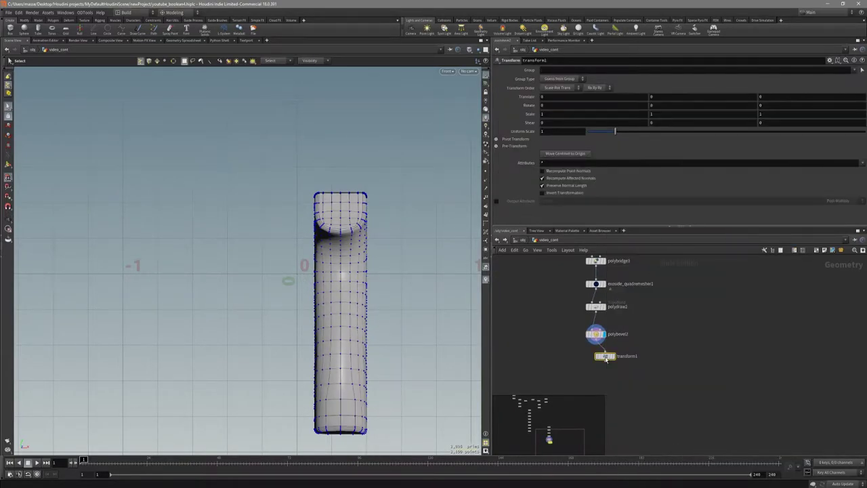
pyautogui.press('Return')
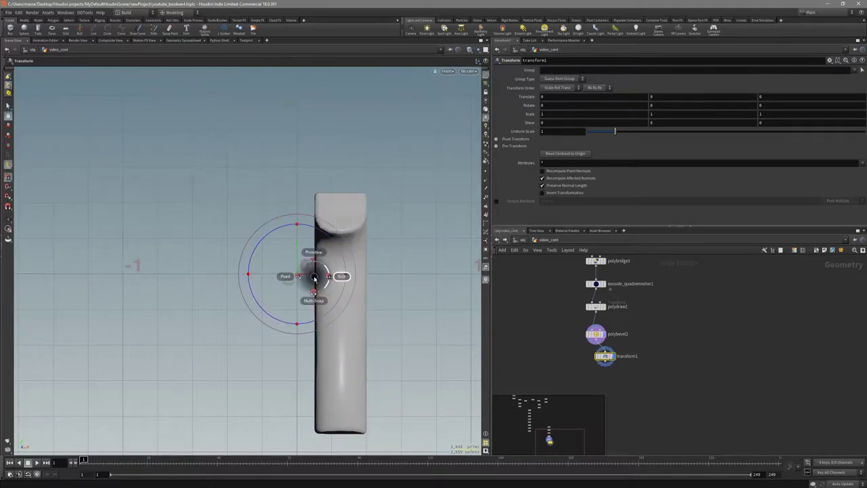
# Snap the transform handle to the grip's centroid
pyautogui.rightClick(313, 277)
pyautogui.click(403, 267)
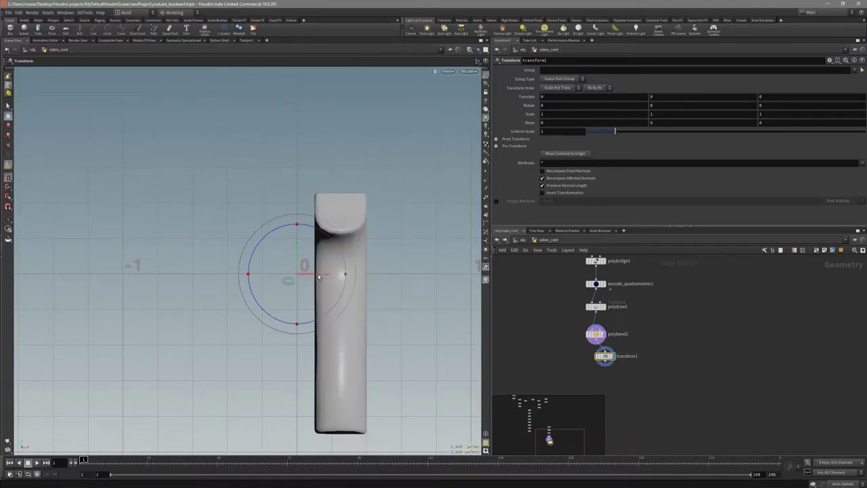
pyautogui.rightClick(313, 276)
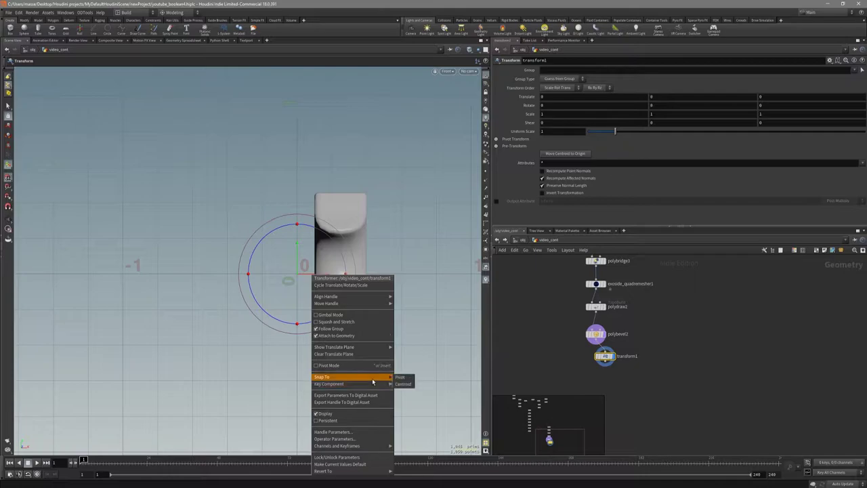
pyautogui.click(403, 381)
# Move the grip by -0.25 along X to centre it on the origin in the front view
pyautogui.moveTo(344, 306); pyautogui.dragTo(316, 300, button='middle')
pyautogui.scroll(2, 316, 296)
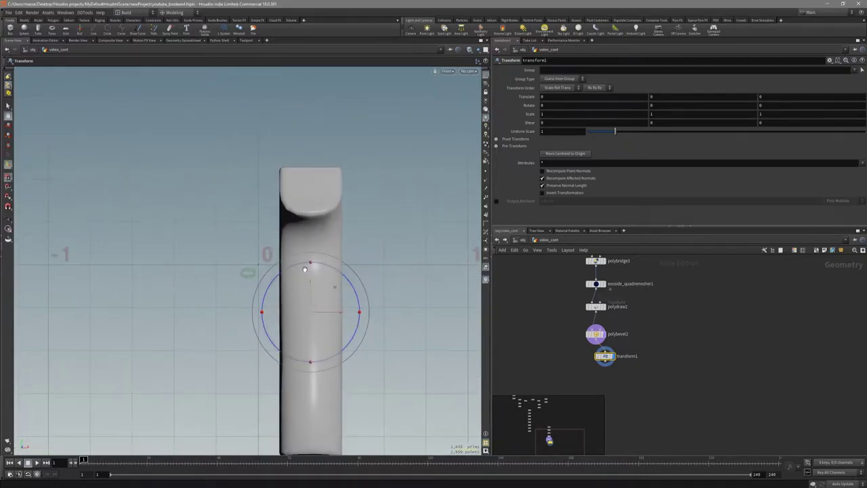
pyautogui.moveTo(304, 268); pyautogui.dragTo(298, 294, button='middle')
pyautogui.hotkey('shift', 'w')
pyautogui.press('Return')
pyautogui.moveTo(313, 341)
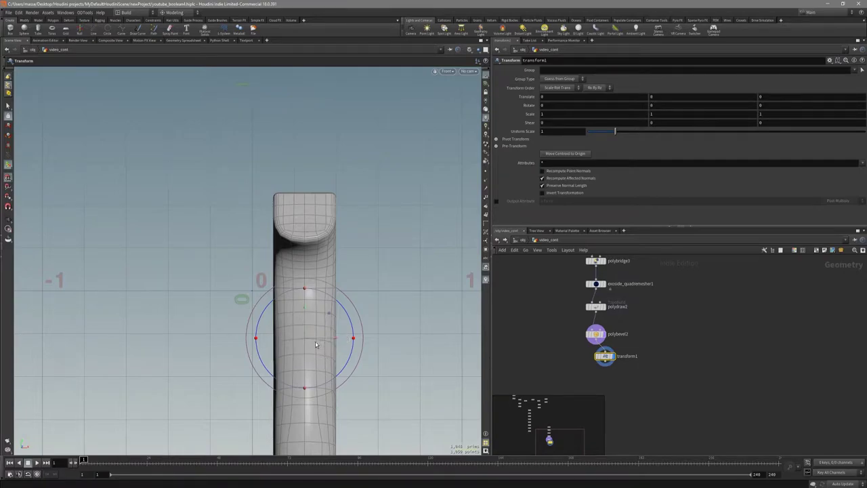
pyautogui.moveTo(320, 340); pyautogui.dragTo(251, 171)
pyautogui.click(351, 339)
pyautogui.press('x')
pyautogui.click(356, 339)
pyautogui.keyDown('alt'); pyautogui.moveTo(265, 325); pyautogui.dragTo(283, 280, button='middle'); pyautogui.keyUp('alt')
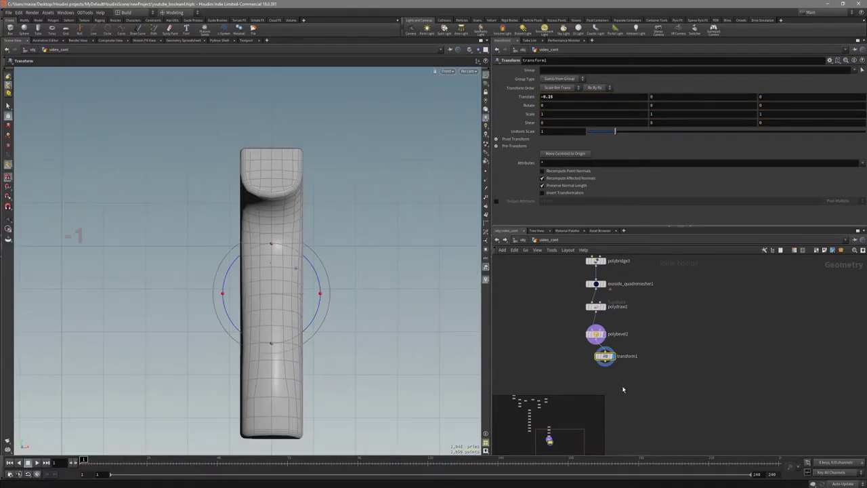
# Append a Clip node after the transform and turn its plane to direction 1, 0, 0 to keep one lengthwise half
pyautogui.moveTo(623, 389); pyautogui.dragTo(619, 370, button='middle')
pyautogui.press('Tab')
pyautogui.write('cl')
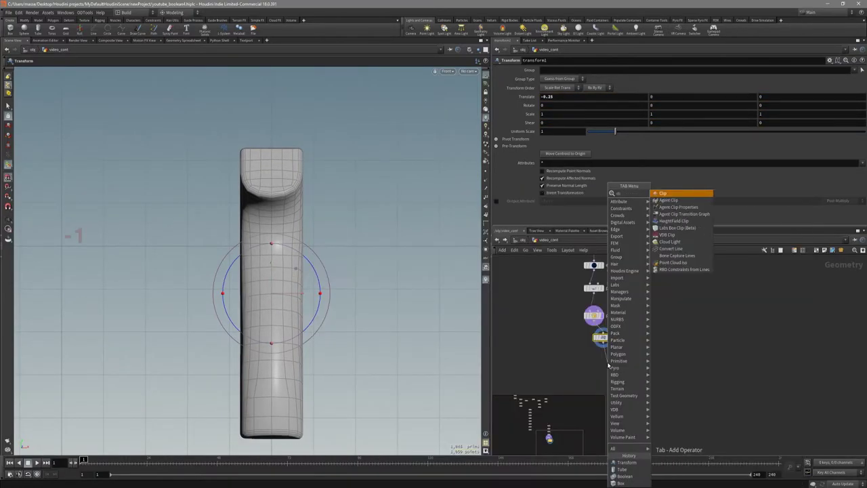
pyautogui.press('Return')
pyautogui.click(607, 364)
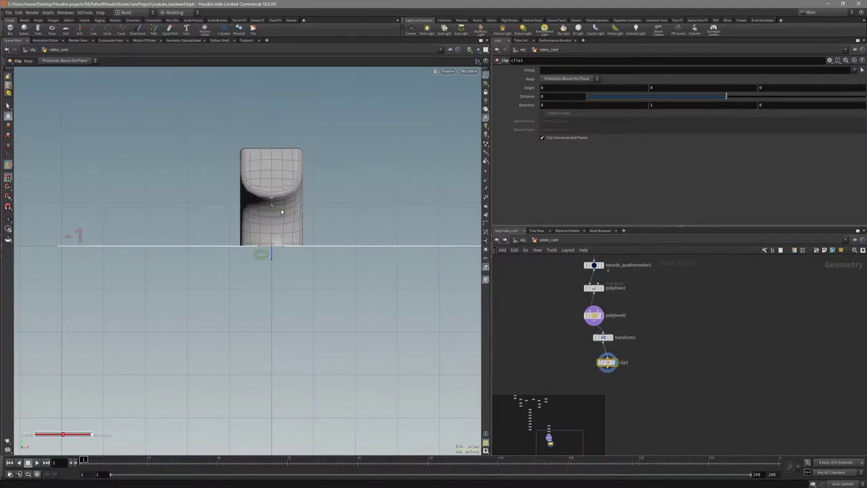
pyautogui.moveTo(272, 197); pyautogui.dragTo(302, 251)
pyautogui.scroll(-3, 254, 262)
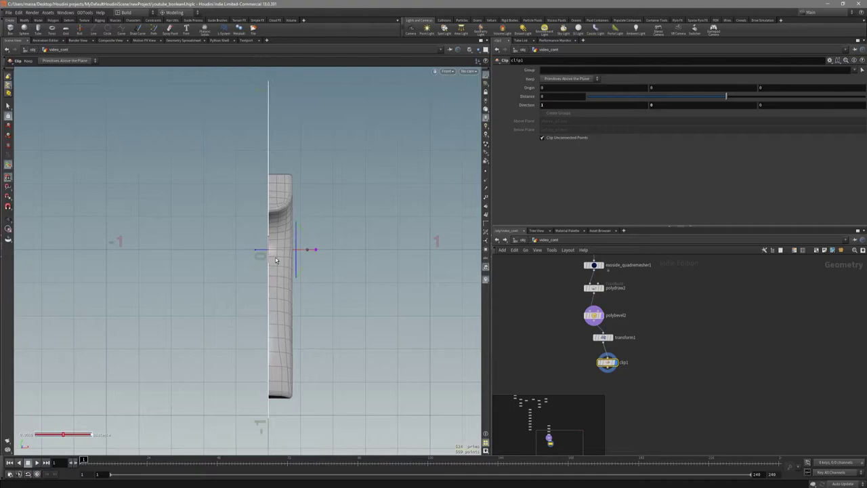
pyautogui.moveTo(276, 260); pyautogui.dragTo(277, 279, button='middle')
# Append a Mirror node after the clip and display the mirrored grip
pyautogui.click(609, 376)
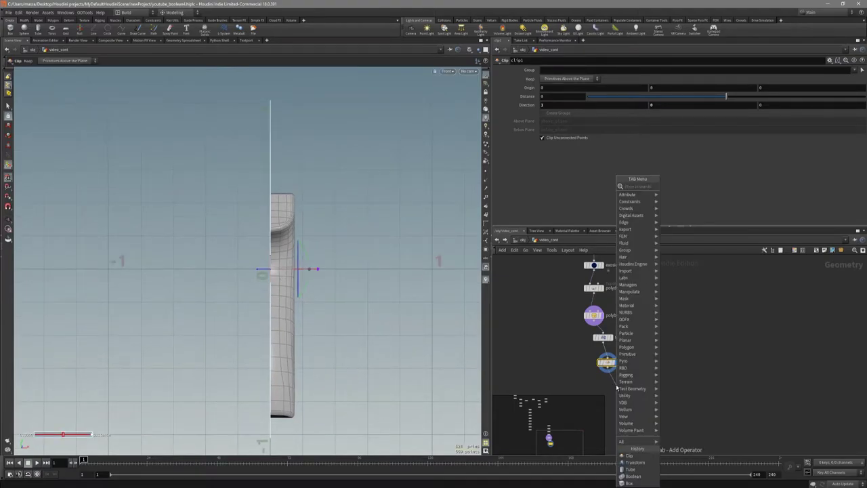
pyautogui.write('mirror')
pyautogui.press('Return')
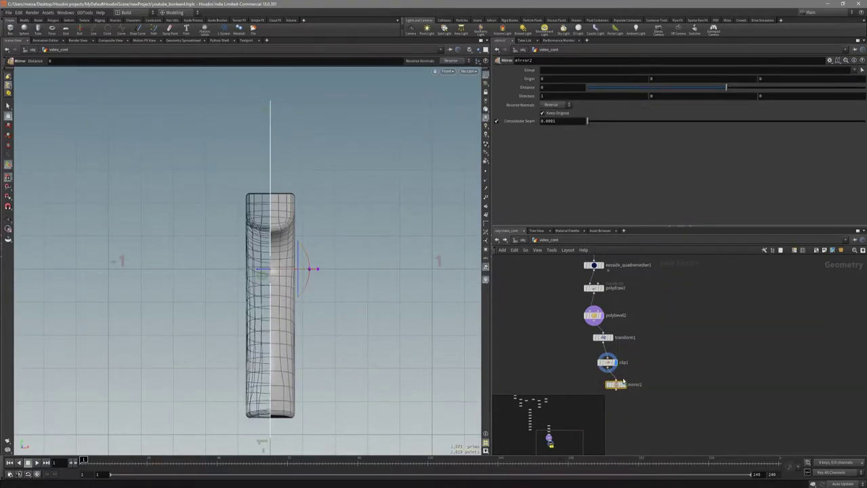
pyautogui.click(623, 383)
# Examine the mirrored grip in the perspective, front and left views, with and without wireframe shading
pyautogui.keyDown('alt'); pyautogui.moveTo(345, 285); pyautogui.dragTo(359, 222); pyautogui.keyUp('alt')
pyautogui.hotkey('space', '1')
pyautogui.hotkey('shift', 'w')
pyautogui.press('s')
pyautogui.press('n')
pyautogui.hotkey('shift', 'n')
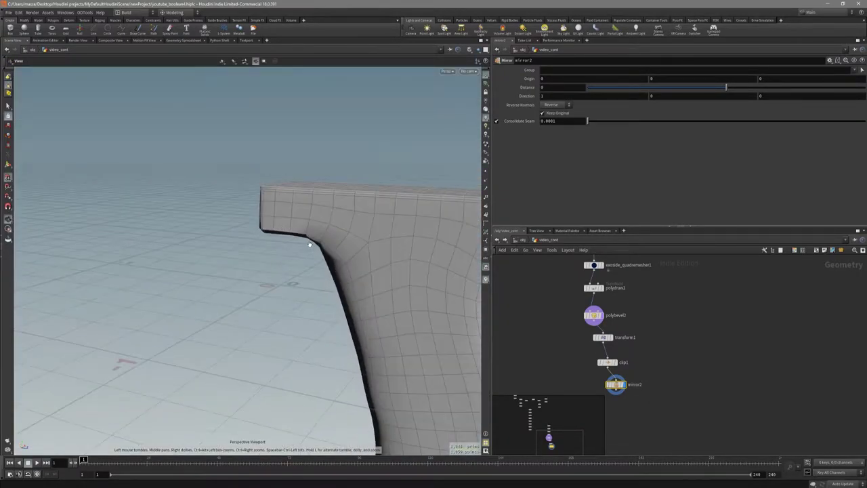
pyautogui.moveTo(316, 246)
pyautogui.mouseDown()
pyautogui.moveTo(317, 278)
pyautogui.moveTo(336, 262)
pyautogui.mouseUp()
pyautogui.hotkey('space', '3')
pyautogui.hotkey('shift', 'w')
pyautogui.hotkey('shift', 'w')
pyautogui.moveTo(288, 286); pyautogui.dragTo(290, 267, button='middle')
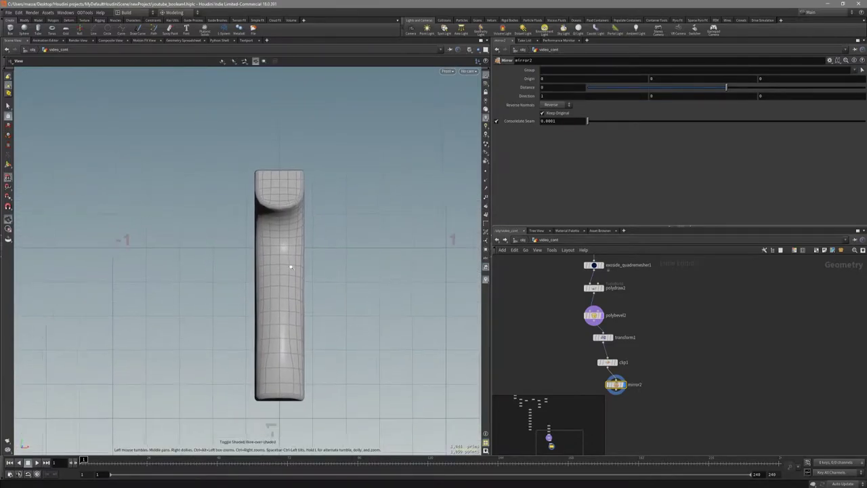
pyautogui.scroll(1, 291, 267)
pyautogui.press('Escape')
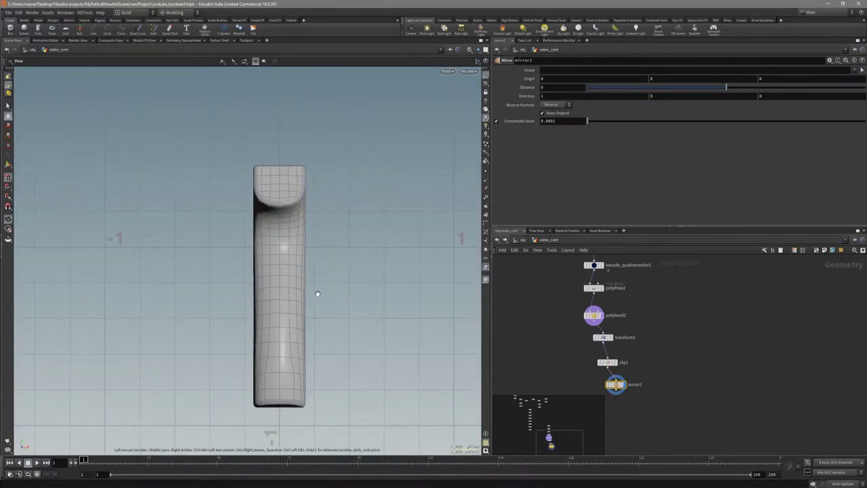
pyautogui.hotkey('space', '4')
pyautogui.scroll(-1, 313, 294)
pyautogui.hotkey('shift', 'w')
# Append a Subdivide node after the mirror, display it and set its depth to 2
pyautogui.moveTo(675, 409); pyautogui.dragTo(707, 356, button='middle')
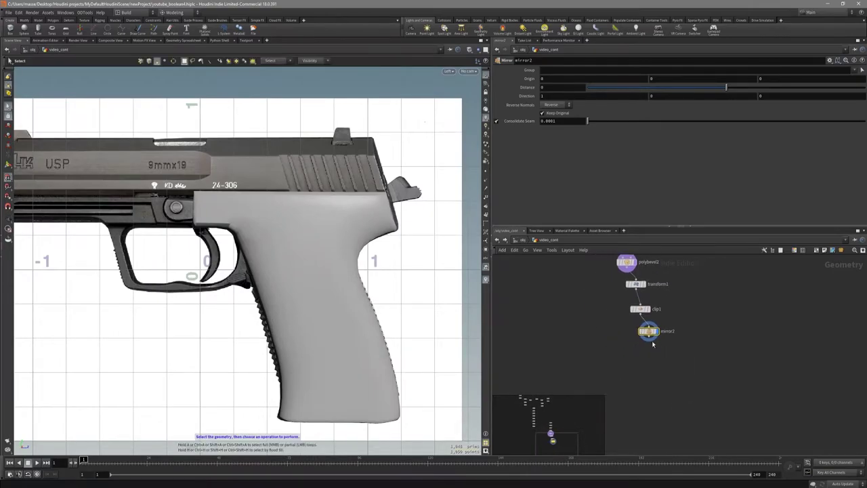
pyautogui.click(650, 340)
pyautogui.press('Tab')
pyautogui.write('sub')
pyautogui.press('Return')
pyautogui.click(660, 360)
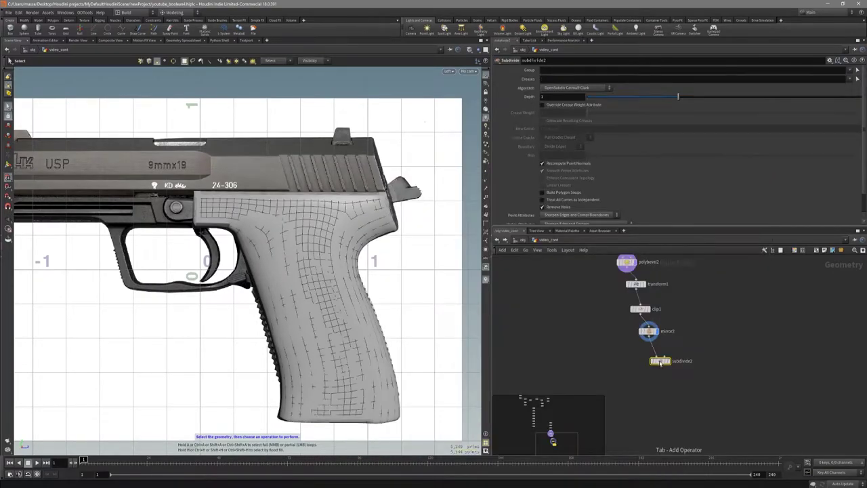
pyautogui.click(668, 361)
pyautogui.hotkey('shift', 'w')
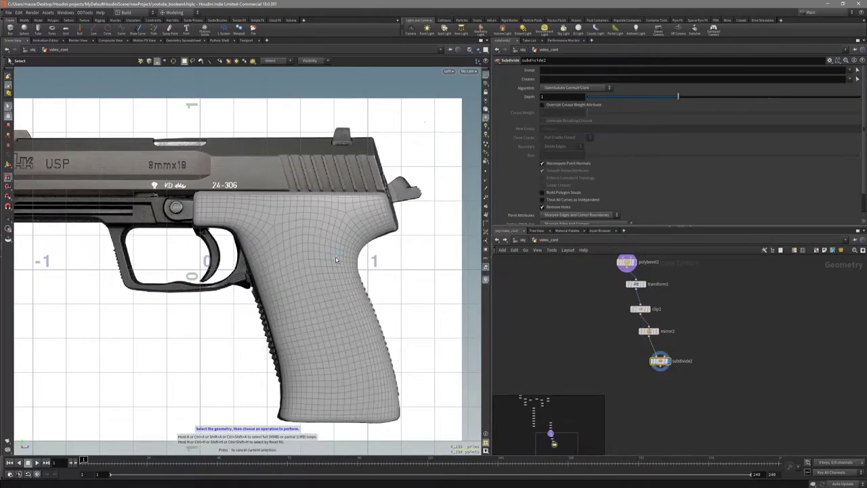
pyautogui.moveTo(326, 266)
pyautogui.mouseDown()
pyautogui.moveTo(382, 207)
pyautogui.moveTo(399, 240)
pyautogui.moveTo(272, 244)
pyautogui.moveTo(157, 206)
pyautogui.mouseUp()
pyautogui.click(745, 97)
# Examine the subdivided grip in perspective and compare its outline with the pistol reference in the left view
pyautogui.press('Escape')
pyautogui.hotkey('shift', 'w')
pyautogui.hotkey('space', '1')
pyautogui.hotkey('shift', 'w')
pyautogui.hotkey('shift', 'w')
pyautogui.hotkey('space', '4')
pyautogui.press('s')
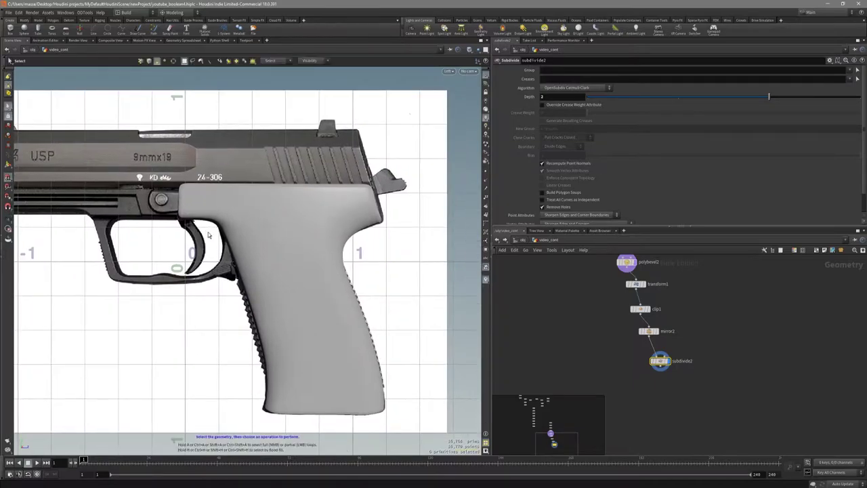
pyautogui.moveTo(548, 311); pyautogui.dragTo(535, 345, button='middle')
pyautogui.hotkey('space', '1')
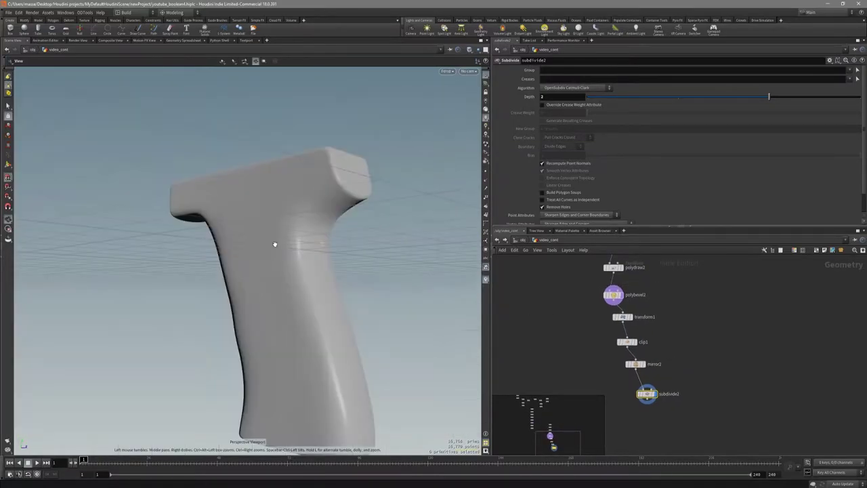
pyautogui.moveTo(275, 244)
pyautogui.mouseDown()
pyautogui.moveTo(314, 252)
pyautogui.moveTo(265, 238)
pyautogui.mouseUp()
pyautogui.hotkey('shift', 'w')
pyautogui.moveTo(348, 249)
pyautogui.mouseDown()
pyautogui.moveTo(325, 258)
pyautogui.moveTo(287, 248)
pyautogui.moveTo(396, 294)
pyautogui.moveTo(416, 267)
pyautogui.moveTo(334, 318)
pyautogui.moveTo(389, 282)
pyautogui.moveTo(441, 290)
pyautogui.moveTo(292, 312)
pyautogui.mouseUp()
pyautogui.hotkey('space', '4')
pyautogui.moveTo(275, 298); pyautogui.dragTo(296, 321, button='middle')
pyautogui.moveTo(296, 321); pyautogui.dragTo(376, 253, button='right')
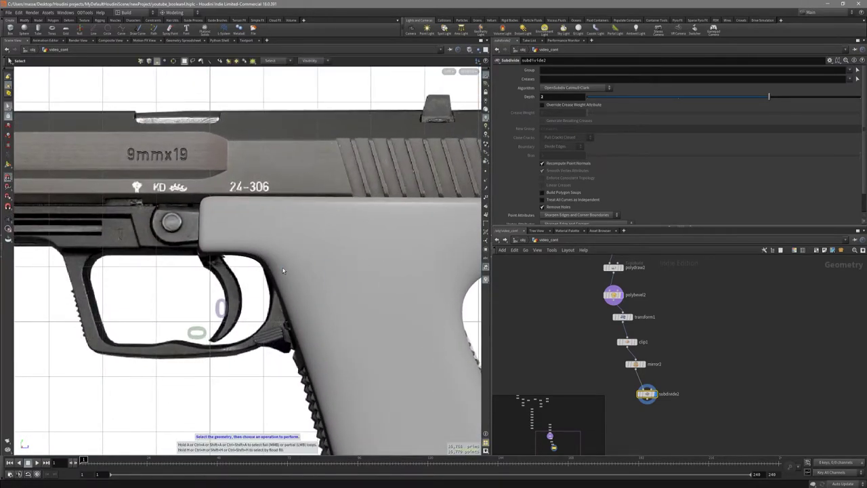
# Display the mirror result and the clip result in turn, and view the clipped half from the front
pyautogui.scroll(1, 653, 331)
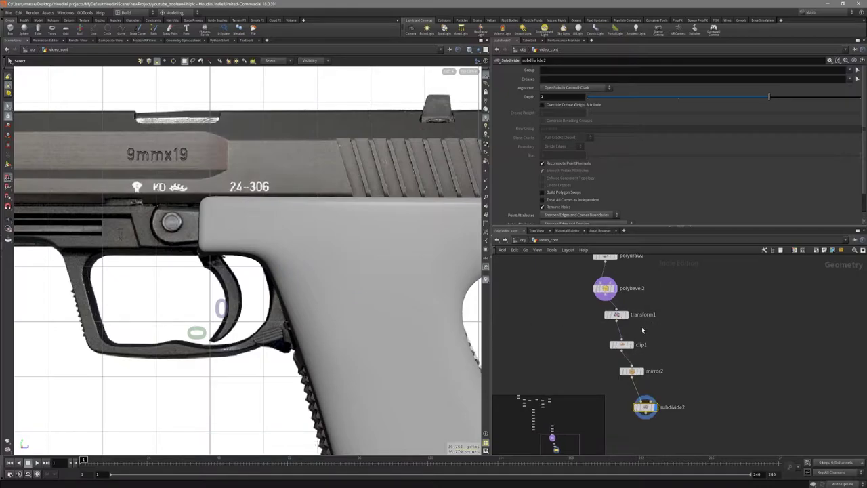
pyautogui.click(640, 370)
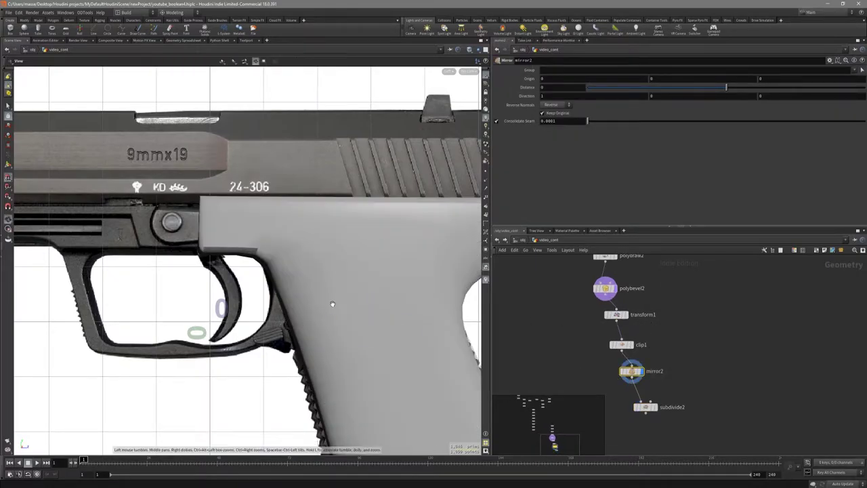
pyautogui.click(631, 345)
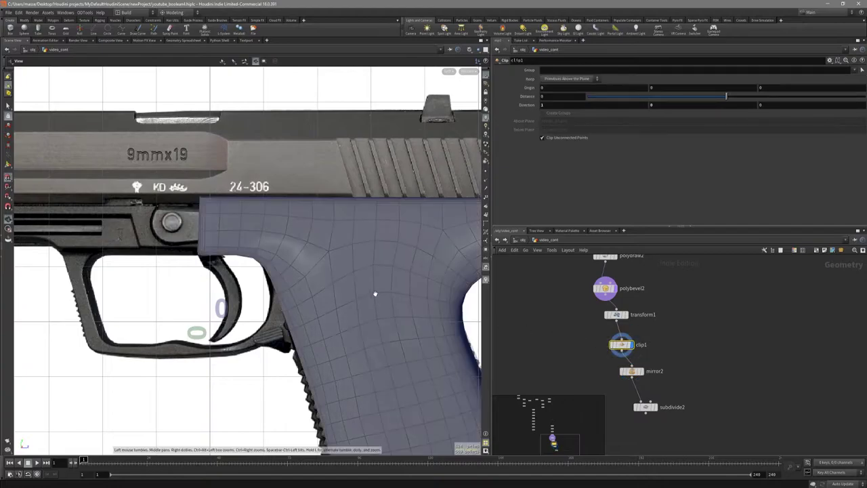
pyautogui.hotkey('space', '4')
pyautogui.scroll(-2, 318, 286)
pyautogui.hotkey('space', '3')
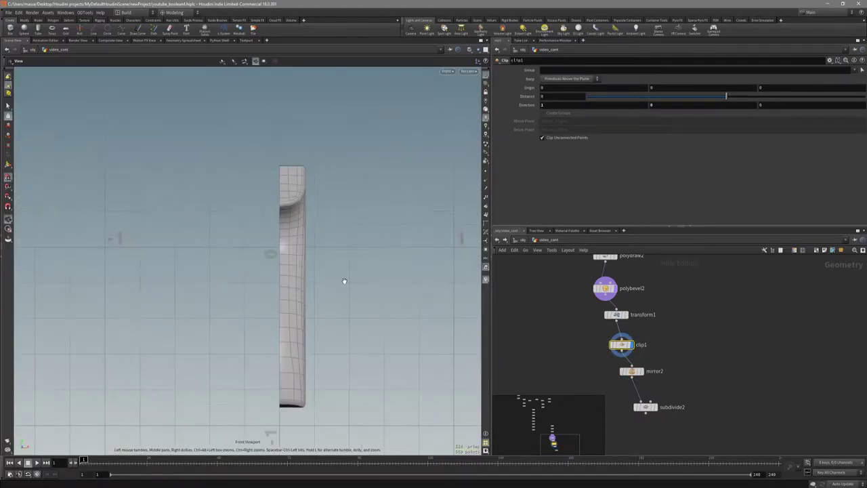
# Display the mirror result from the front and over the left-view reference, and switch the display to the subdivided result
pyautogui.scroll(-1, 348, 279)
pyautogui.press('Return')
pyautogui.moveTo(329, 235); pyautogui.dragTo(252, 253)
pyautogui.click(632, 371)
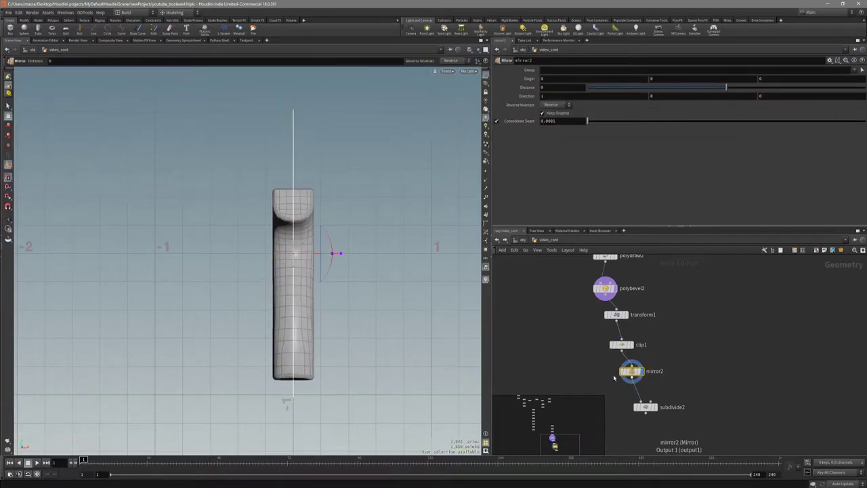
pyautogui.hotkey('space', '4')
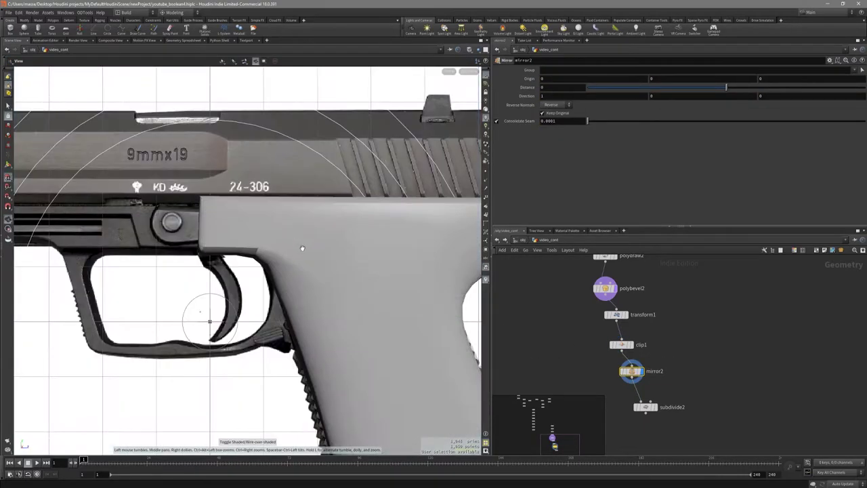
pyautogui.click(645, 407)
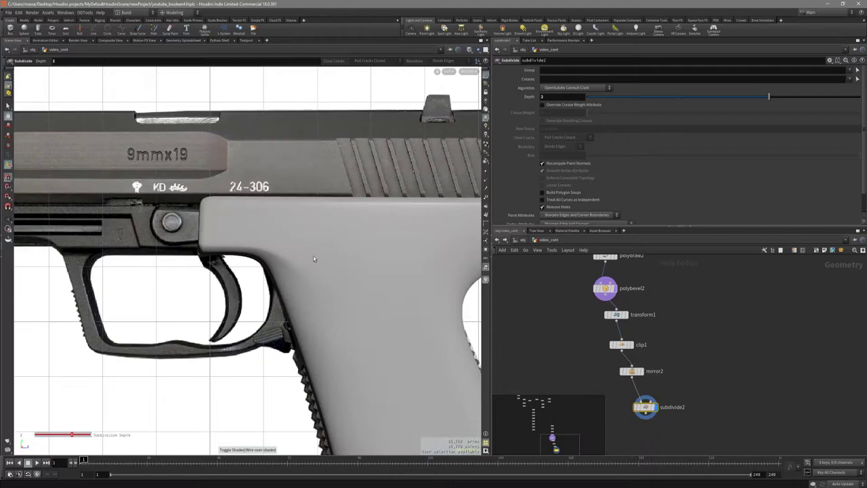
# Compare the subdivided grip with the pistol reference in the left view, check it in perspective, and show its wireframe over the shading
pyautogui.moveTo(399, 322); pyautogui.dragTo(325, 339, button='right')
pyautogui.moveTo(304, 326); pyautogui.dragTo(304, 283, button='middle')
pyautogui.hotkey('space', '1')
pyautogui.moveTo(304, 283); pyautogui.dragTo(397, 266)
pyautogui.hotkey('space', '4')
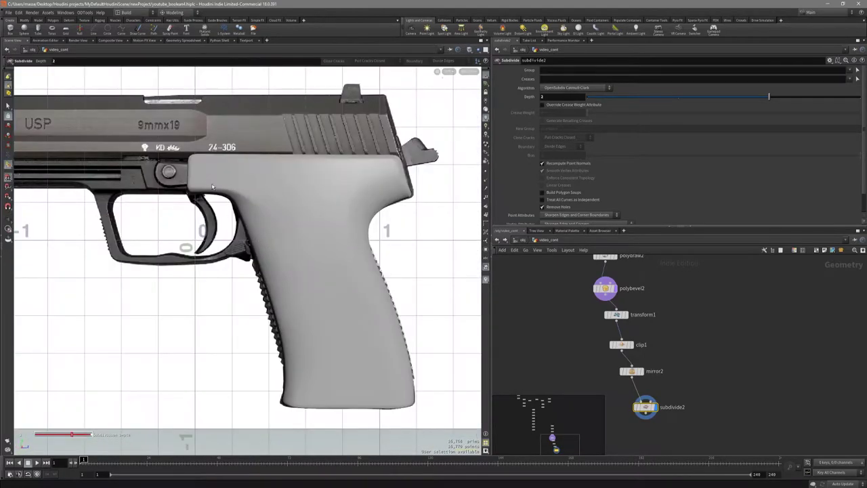
pyautogui.moveTo(310, 233)
pyautogui.mouseDown(button='middle')
pyautogui.moveTo(297, 251)
pyautogui.moveTo(331, 286)
pyautogui.mouseUp(button='middle')
pyautogui.hotkey('shift', 'w')
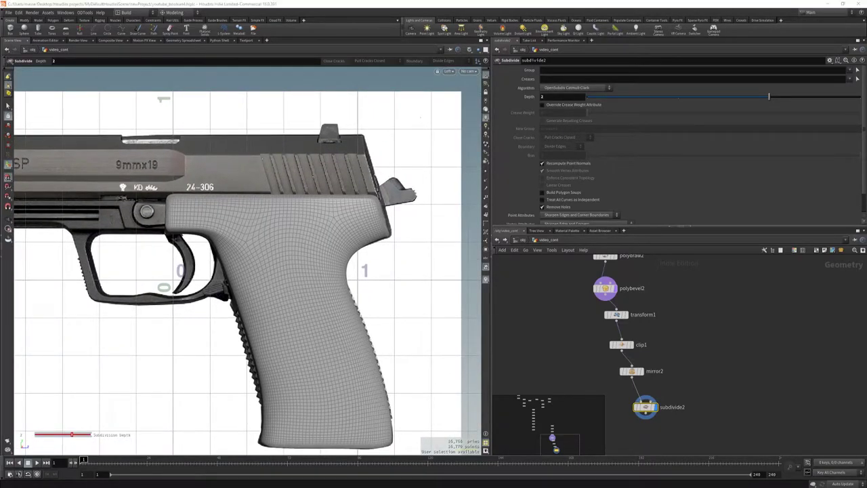
# Append a Boolean node after the Subdivide node and display it over the upper grip area of the reference
pyautogui.moveTo(701, 434); pyautogui.dragTo(688, 363, button='middle')
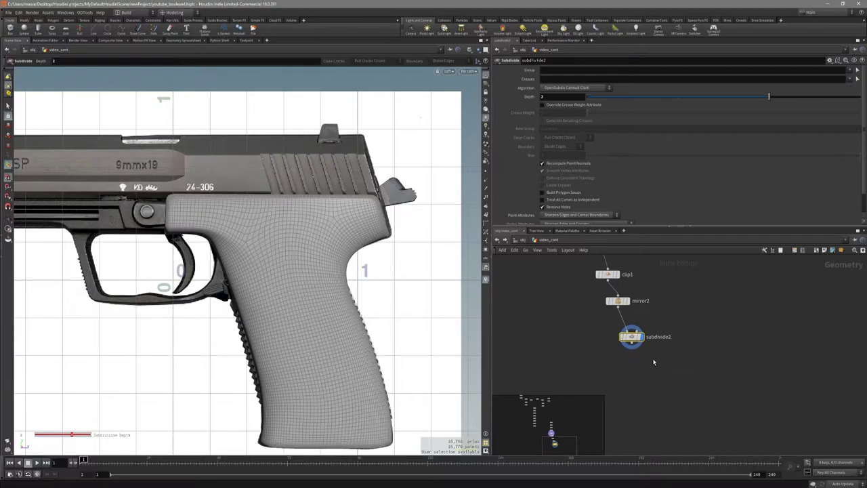
pyautogui.press('Tab')
pyautogui.write('boo')
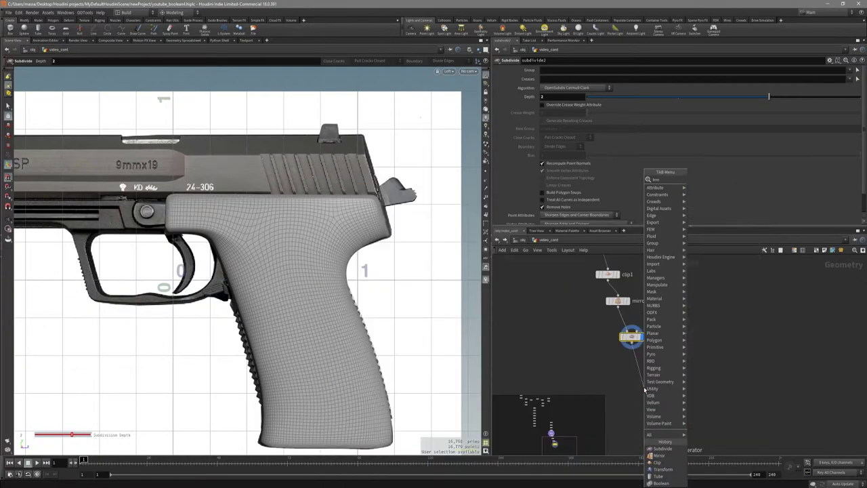
pyautogui.press('Return')
pyautogui.click(653, 387)
pyautogui.moveTo(290, 209); pyautogui.dragTo(291, 229, button='middle')
pyautogui.scroll(2, 291, 229)
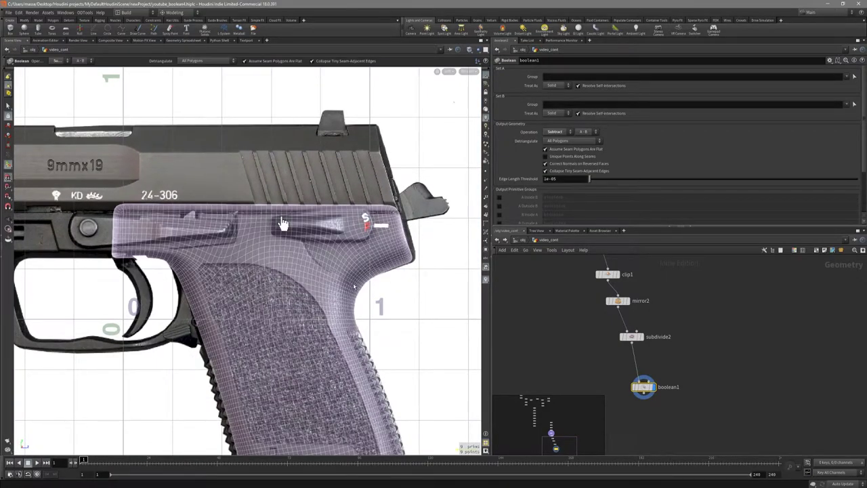
# Add a Tube node beside the Boolean node and display it
pyautogui.press('Tab')
pyautogui.write('tub')
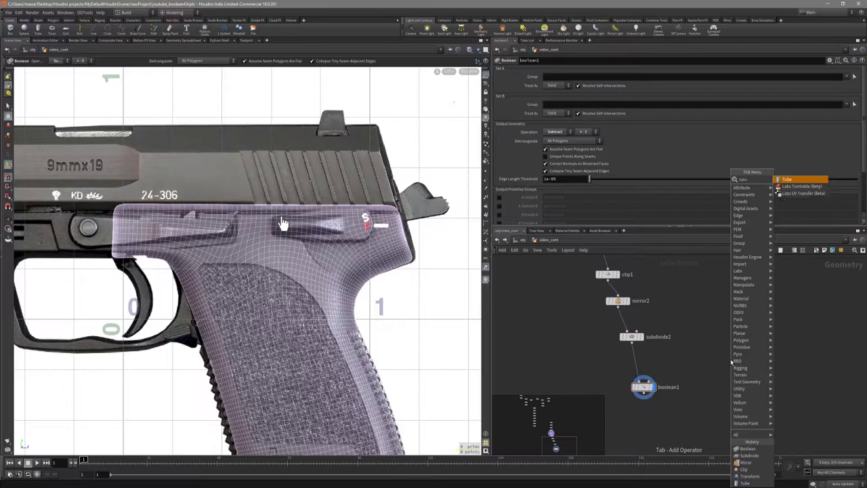
pyautogui.press('Return')
pyautogui.click(730, 361)
pyautogui.click(740, 360)
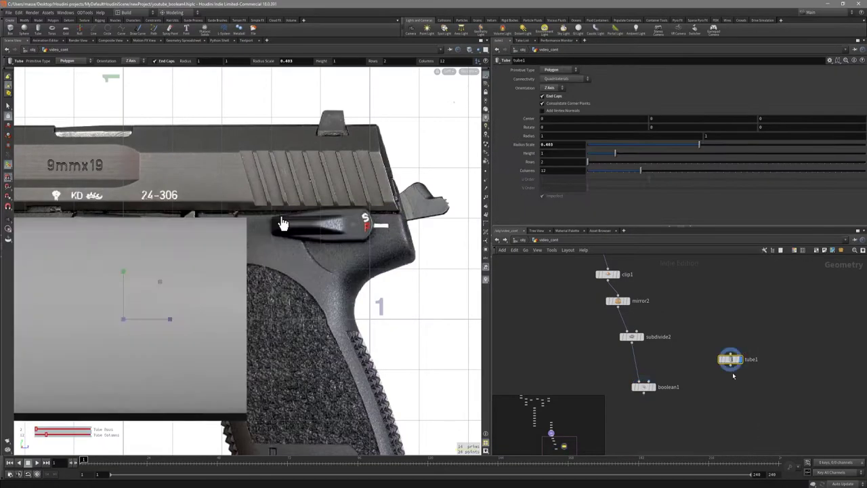
# Orient the tube along the X axis, move it over the safety lever at the grip's upper rear, and set its columns to 31
pyautogui.scroll(-2, 215, 288)
pyautogui.press('Return')
pyautogui.click(556, 94)
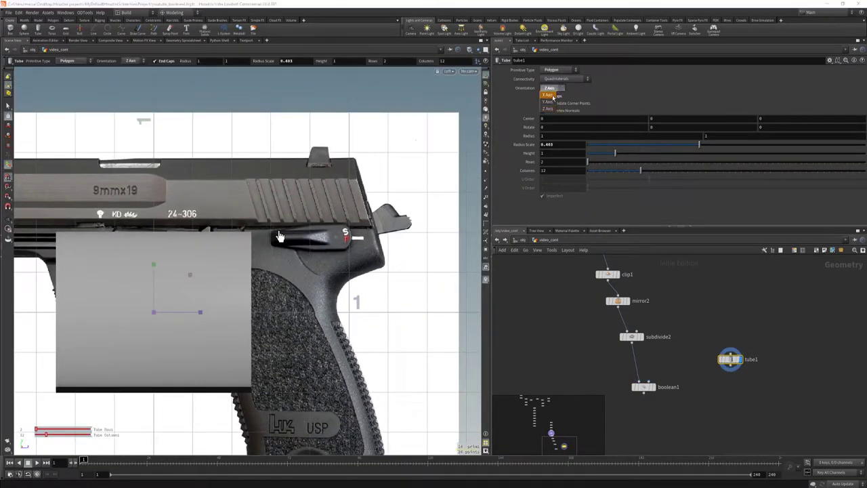
pyautogui.moveTo(155, 313); pyautogui.dragTo(340, 247)
pyautogui.moveTo(636, 174); pyautogui.dragTo(701, 174)
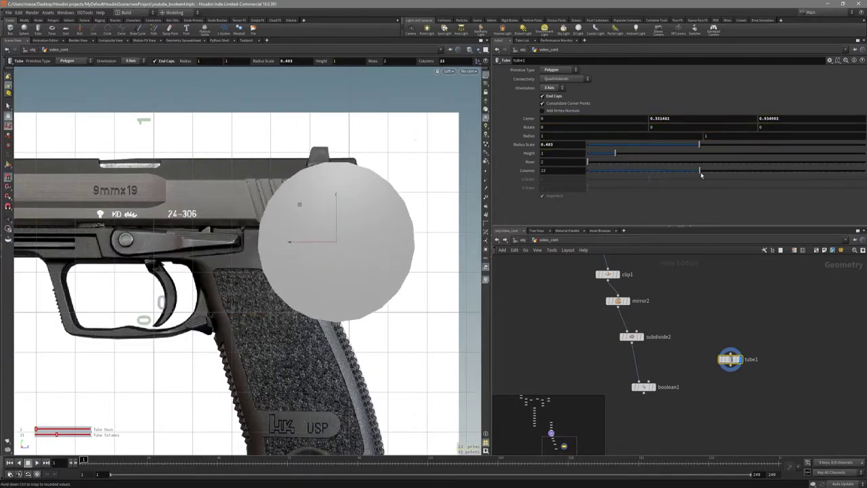
# Scale both tube radii down to about 0.447 and centre the tube on the safety-lever area
pyautogui.press('e')
pyautogui.moveTo(361, 204); pyautogui.dragTo(294, 205)
pyautogui.press('t')
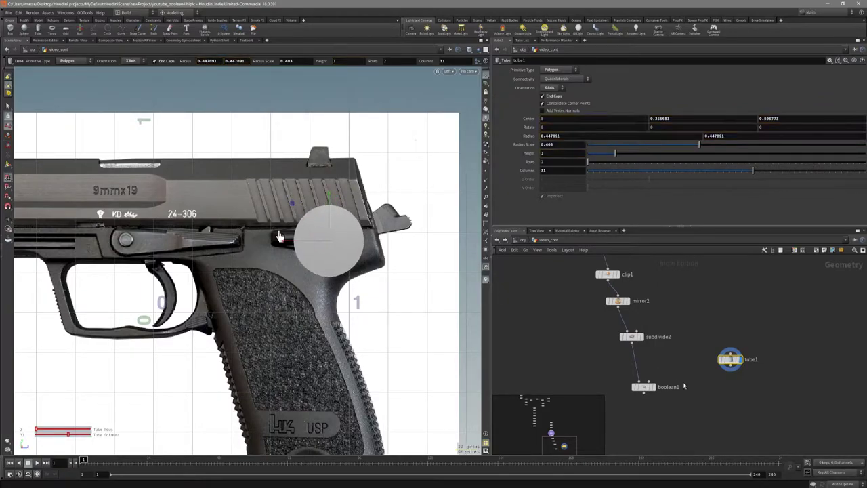
# Connect the tube to the Boolean's second input, display the subtraction, and view it in perspective
pyautogui.moveTo(643, 391); pyautogui.dragTo(631, 383)
pyautogui.press('r')
pyautogui.hotkey('space', '1')
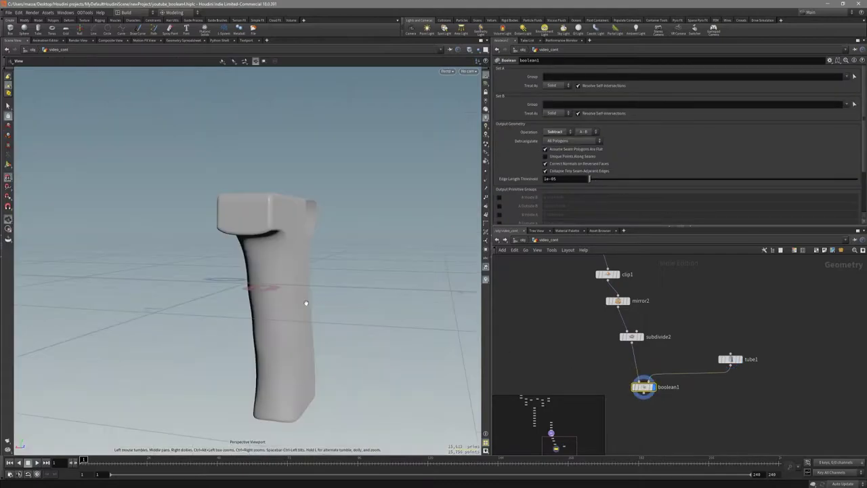
pyautogui.moveTo(304, 302); pyautogui.dragTo(322, 337)
pyautogui.press('Return')
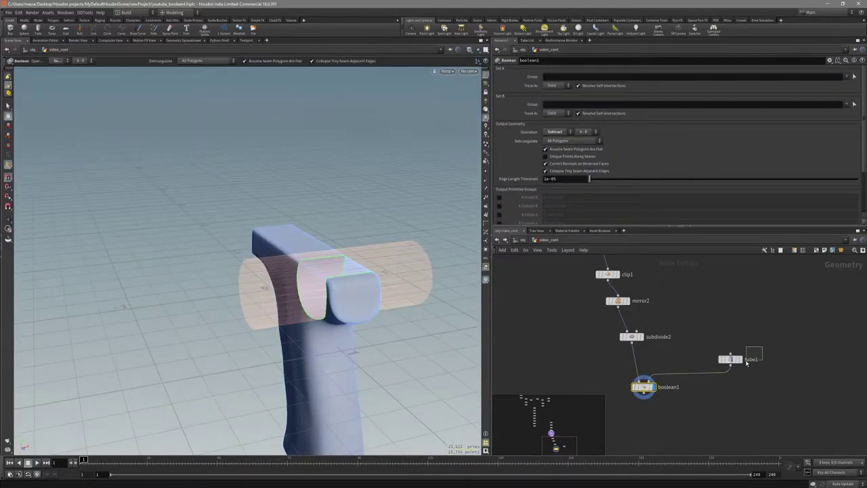
# Move the tube sideways along X to a centre of about -0.61 so it cuts only one side of the grip
pyautogui.click(747, 362)
pyautogui.moveTo(355, 276); pyautogui.dragTo(267, 295)
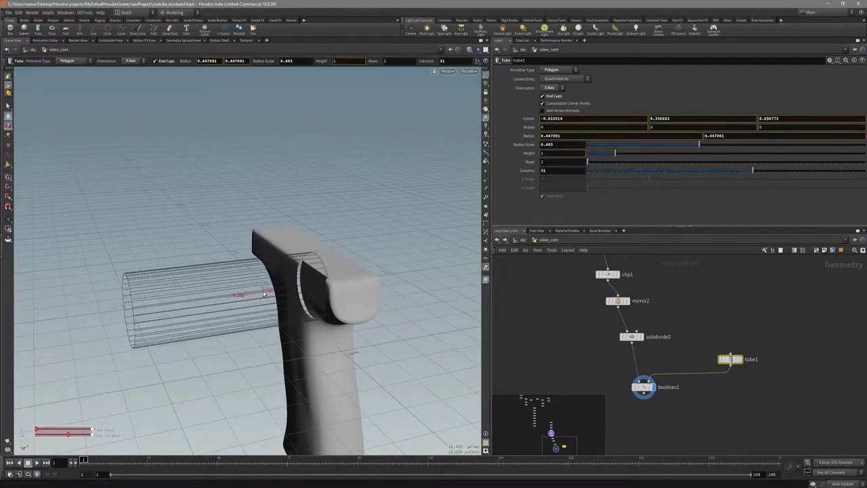
pyautogui.keyDown('alt'); pyautogui.moveTo(267, 295); pyautogui.dragTo(400, 275, button='right'); pyautogui.keyUp('alt')
pyautogui.keyDown('alt'); pyautogui.moveTo(400, 274); pyautogui.dragTo(253, 277); pyautogui.keyUp('alt')
# Rotate the tube about -3.3 degrees in Y and 7.1 degrees in Z, and shift its X centre to about -0.65
pyautogui.press('r')
pyautogui.moveTo(151, 251); pyautogui.dragTo(174, 292)
pyautogui.press('t')
pyautogui.press('r')
pyautogui.press('t')
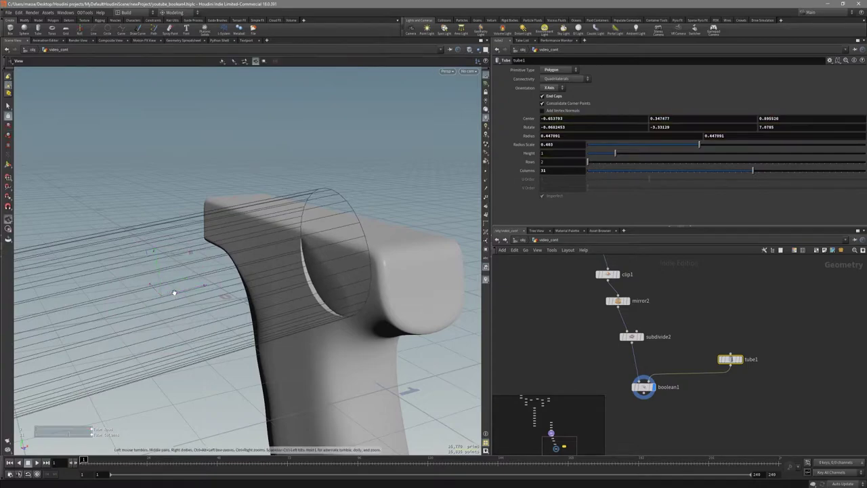
# Compare the tilted tube and its Boolean cut with the safety-lever area of the reference in the left view
pyautogui.hotkey('space', '4')
pyautogui.moveTo(269, 284); pyautogui.dragTo(246, 286, button='right')
pyautogui.moveTo(398, 294); pyautogui.dragTo(362, 313, button='middle')
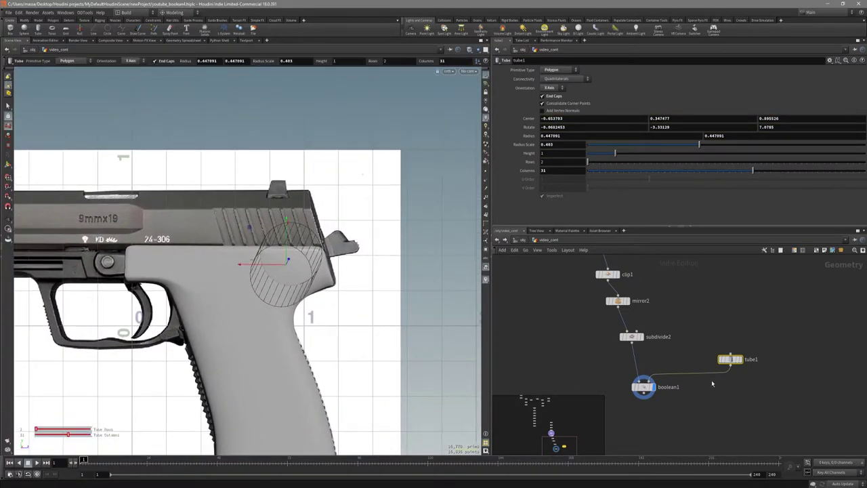
pyautogui.click(739, 359)
pyautogui.press('Escape')
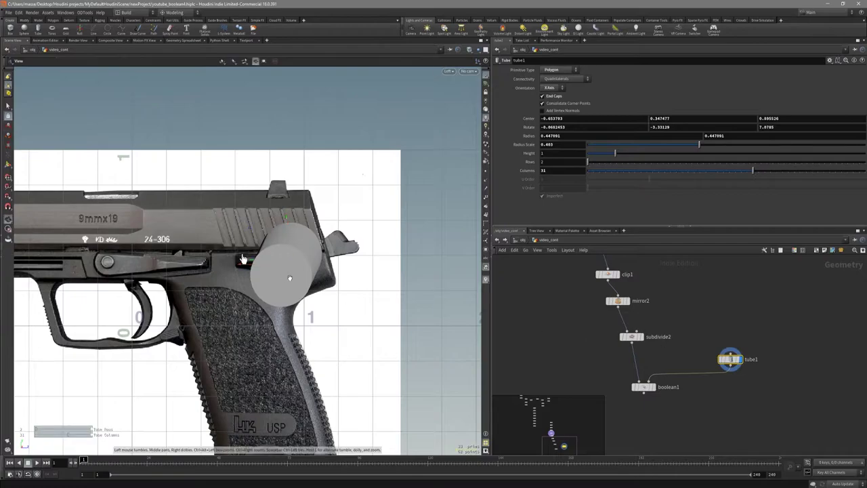
pyautogui.scroll(2, 227, 252)
pyautogui.press('Return')
pyautogui.scroll(2, 220, 245)
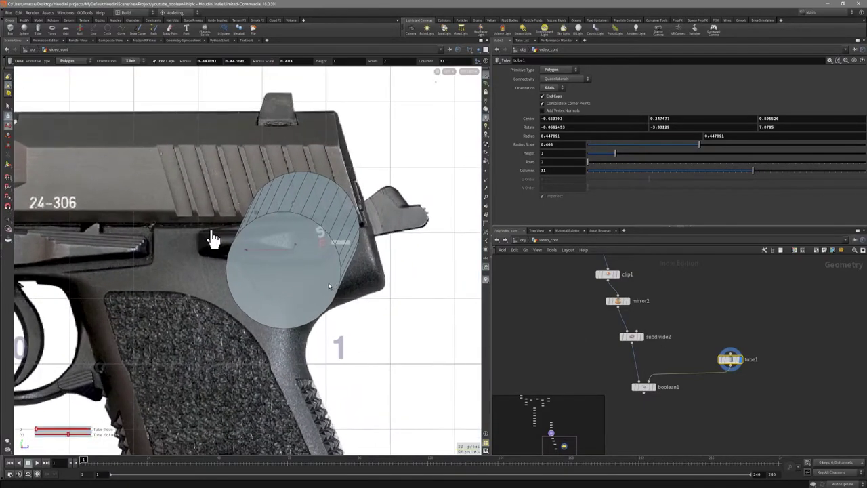
pyautogui.click(653, 387)
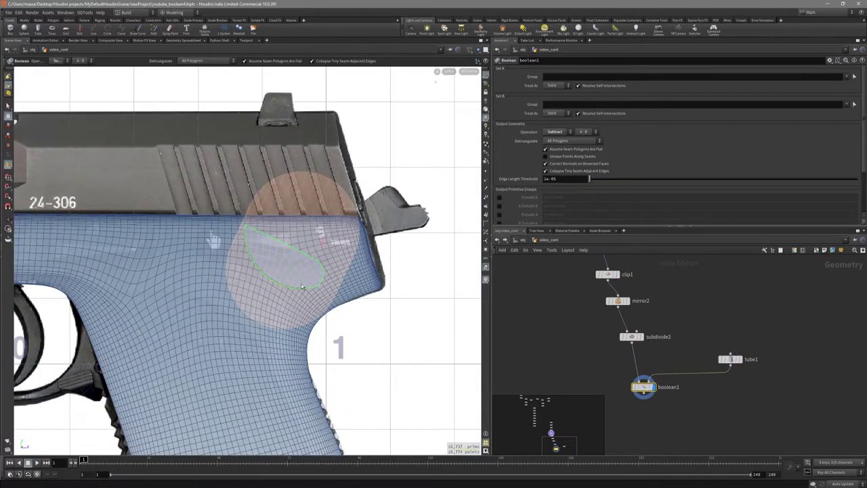
pyautogui.moveTo(302, 286); pyautogui.dragTo(306, 292, button='middle')
# Adjust the tube's placement to enlarge its cut at the grip's upper rear, and display the Boolean result in perspective
pyautogui.click(729, 359)
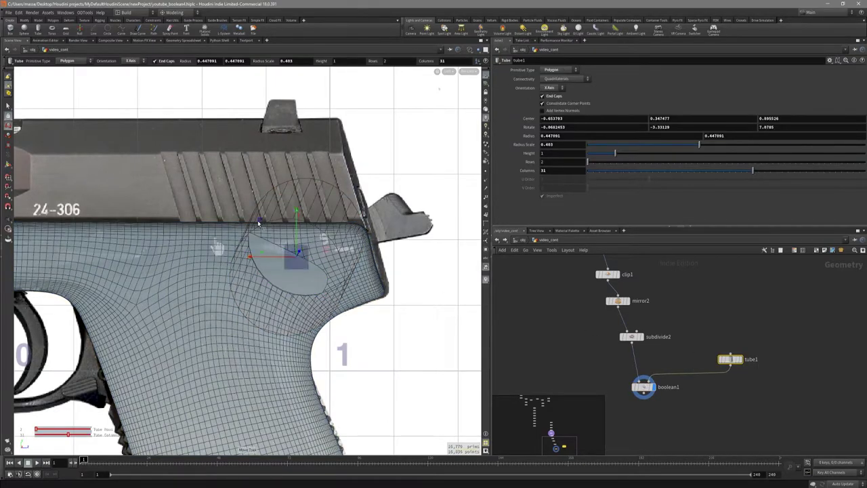
pyautogui.moveTo(258, 223); pyautogui.dragTo(454, 400)
pyautogui.hotkey('space', '1')
pyautogui.click(640, 387)
pyautogui.click(739, 359)
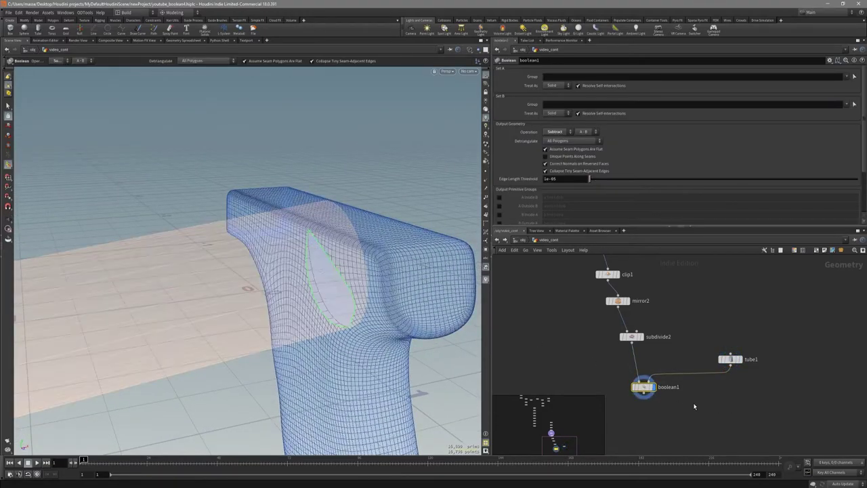
# Examine the tube cut from different angles in perspective, with and without wireframe shading
pyautogui.press('space')
pyautogui.press('w')
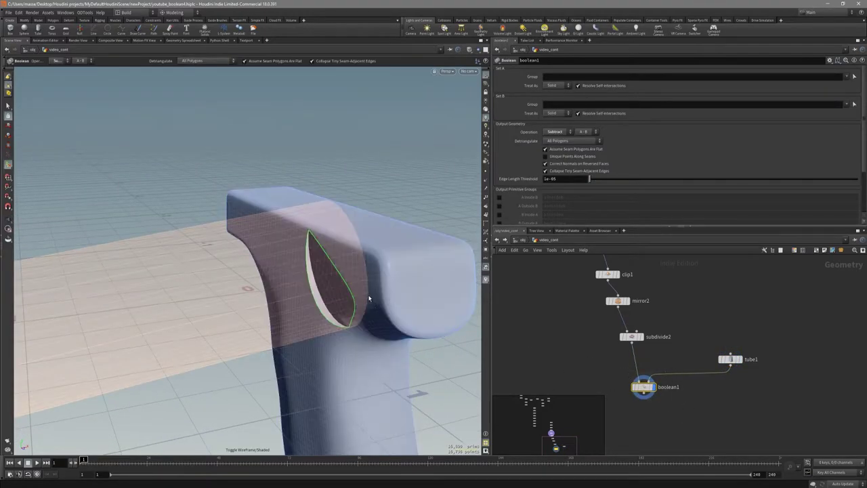
pyautogui.hotkey('shift', 'w')
pyautogui.moveTo(382, 316); pyautogui.dragTo(435, 276)
pyautogui.hotkey('shift', 'w')
# Compare the cut grip with the pistol reference in the left view, down to the base of the grip
pyautogui.hotkey('space', '4')
pyautogui.hotkey('shift', 'w')
pyautogui.hotkey('space', '4')
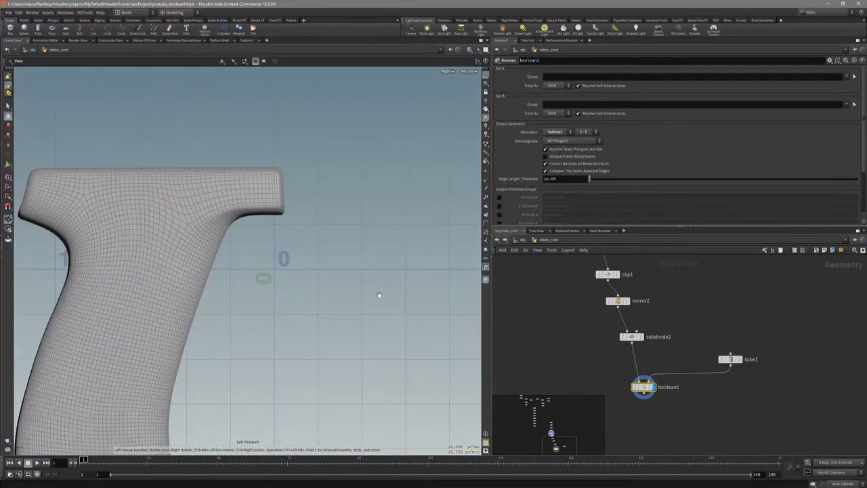
pyautogui.hotkey('space', '4')
pyautogui.moveTo(348, 341); pyautogui.dragTo(322, 249, button='middle')
pyautogui.hotkey('shift', 'w')
pyautogui.moveTo(393, 342); pyautogui.dragTo(373, 279, button='middle')
pyautogui.hotkey('shift', 'w')
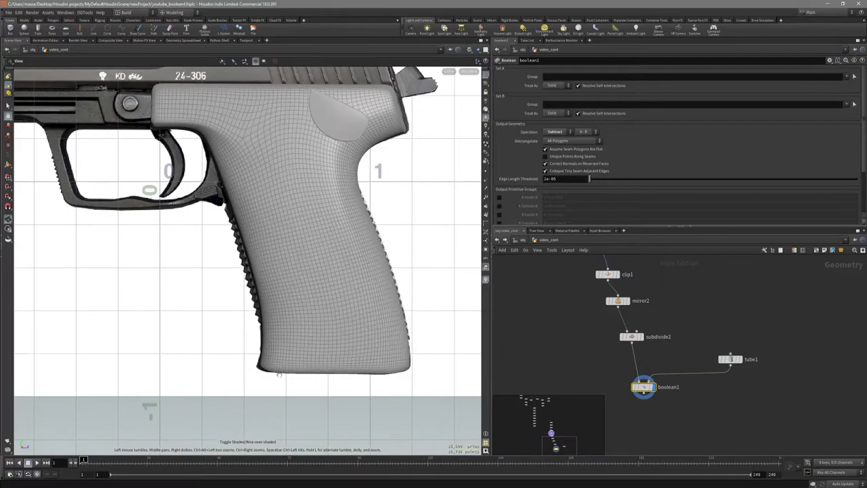
pyautogui.moveTo(340, 373); pyautogui.dragTo(344, 368, button='middle')
pyautogui.press('w')
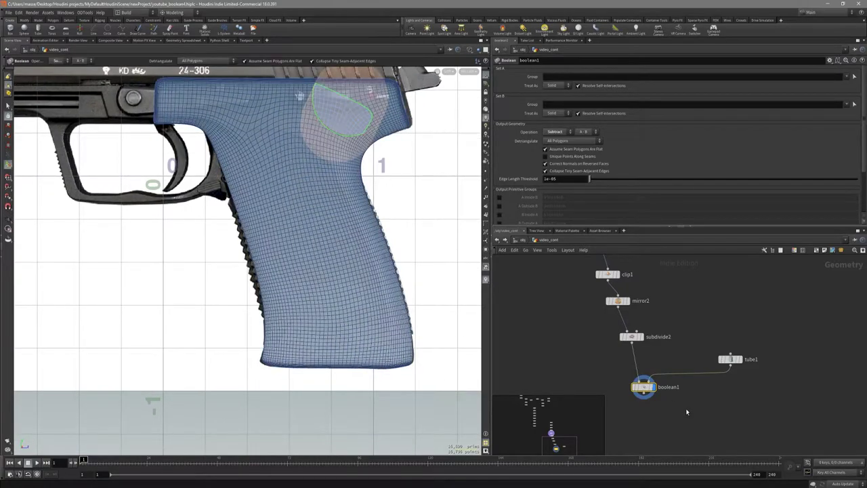
# Add a Box node, merge it with the tube, and connect the merge to the Boolean's second input
pyautogui.press('Tab')
pyautogui.write('box')
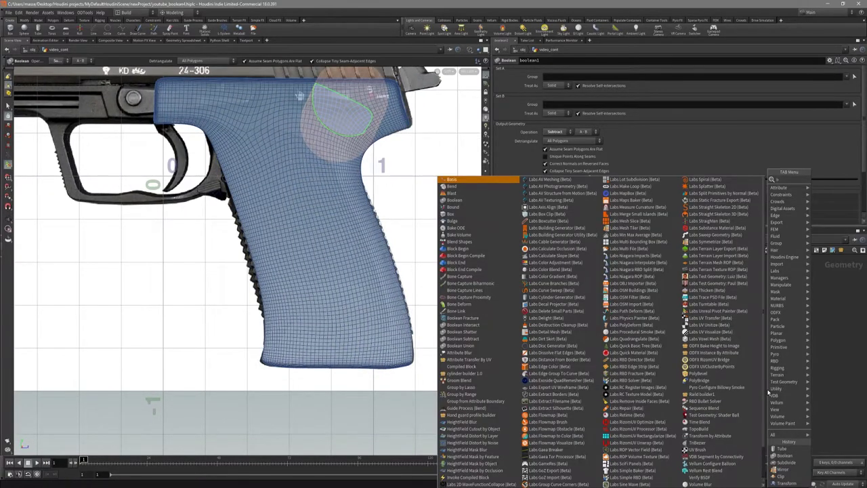
pyautogui.press('Return')
pyautogui.click(778, 390)
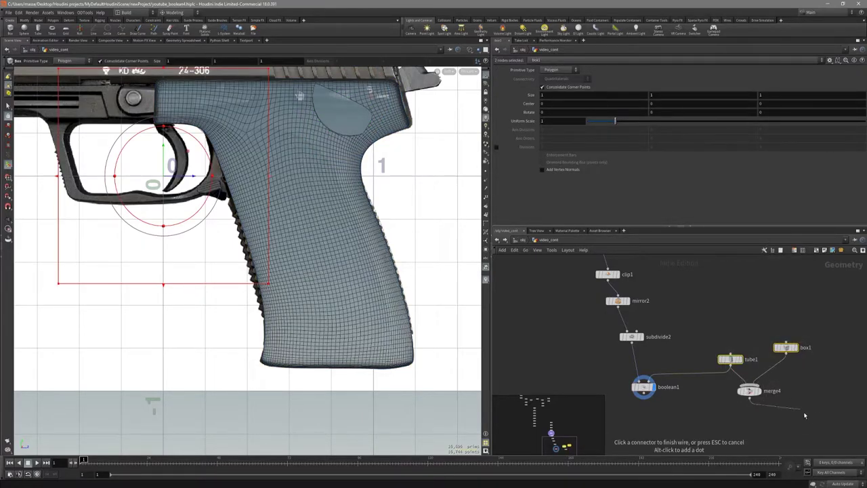
pyautogui.moveTo(749, 402); pyautogui.dragTo(649, 380)
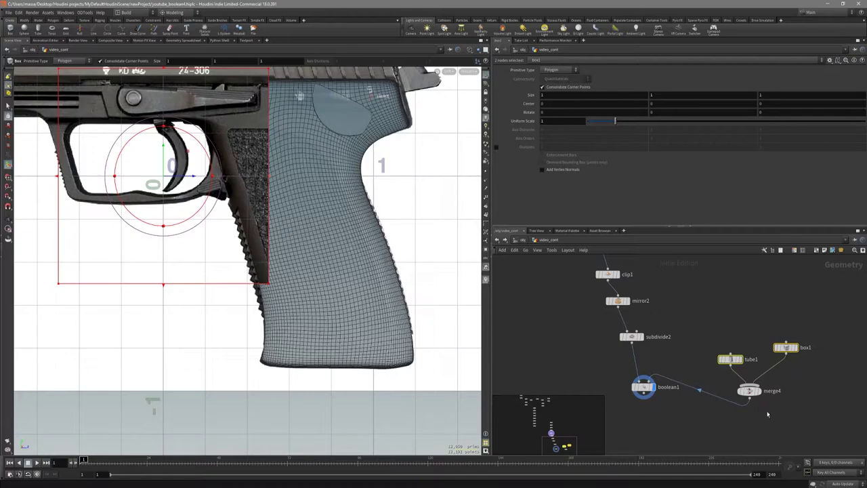
# Move the box under the grip's base, with its centre at about -1.3 in Y and 0.53 in Z, to cut away the magazine base
pyautogui.keyDown('alt'); pyautogui.moveTo(247, 233); pyautogui.dragTo(287, 266, button='middle'); pyautogui.keyUp('alt')
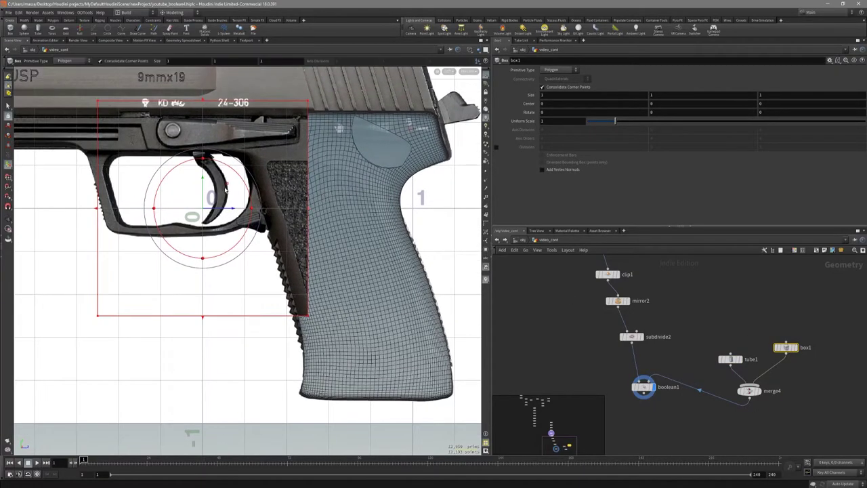
pyautogui.moveTo(225, 188); pyautogui.dragTo(337, 390)
pyautogui.keyDown('alt'); pyautogui.moveTo(337, 389); pyautogui.dragTo(321, 333, button='middle'); pyautogui.keyUp('alt')
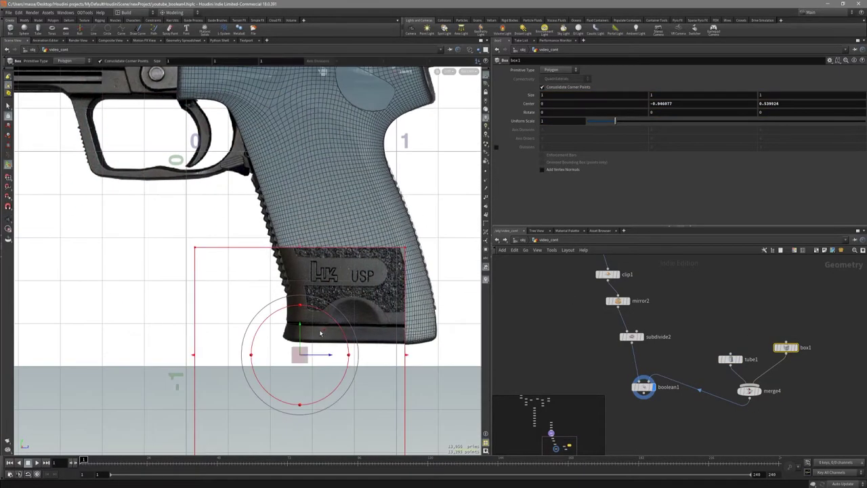
pyautogui.moveTo(322, 330); pyautogui.dragTo(326, 411)
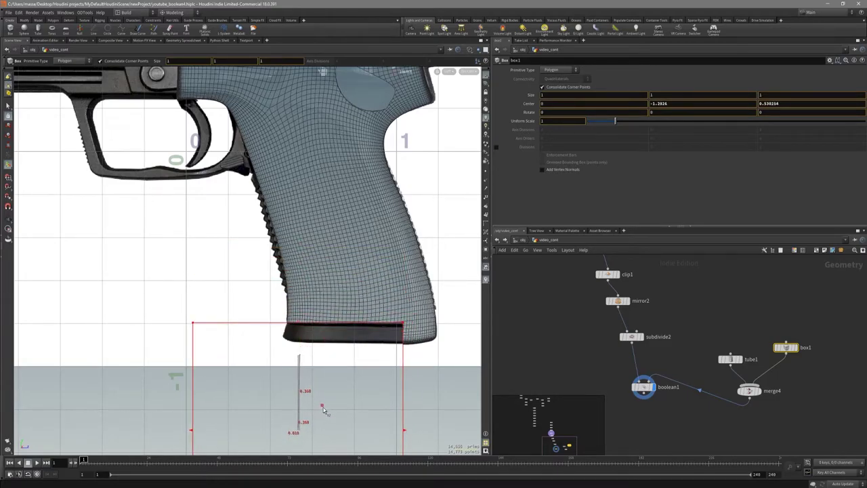
# Move the box's lower rear points about 0.32 in Z with an Edit to slant its rear face, and display the original box
pyautogui.keyDown('alt'); pyautogui.moveTo(342, 401); pyautogui.dragTo(343, 316, button='middle'); pyautogui.keyUp('alt')
pyautogui.keyDown('alt'); pyautogui.moveTo(342, 315); pyautogui.dragTo(370, 358, button='right'); pyautogui.keyUp('alt')
pyautogui.keyDown('alt'); pyautogui.moveTo(370, 357); pyautogui.dragTo(361, 330, button='middle'); pyautogui.keyUp('alt')
pyautogui.press('s')
pyautogui.moveTo(405, 370); pyautogui.dragTo(362, 419)
pyautogui.press('t')
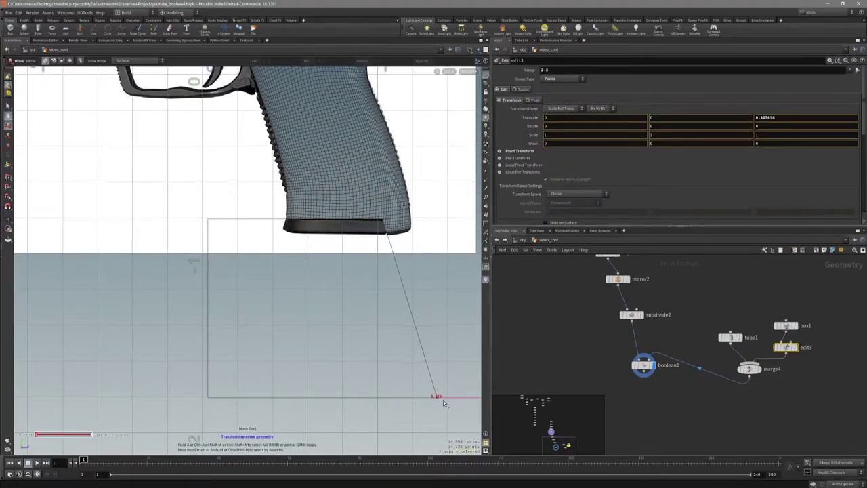
pyautogui.click(784, 326)
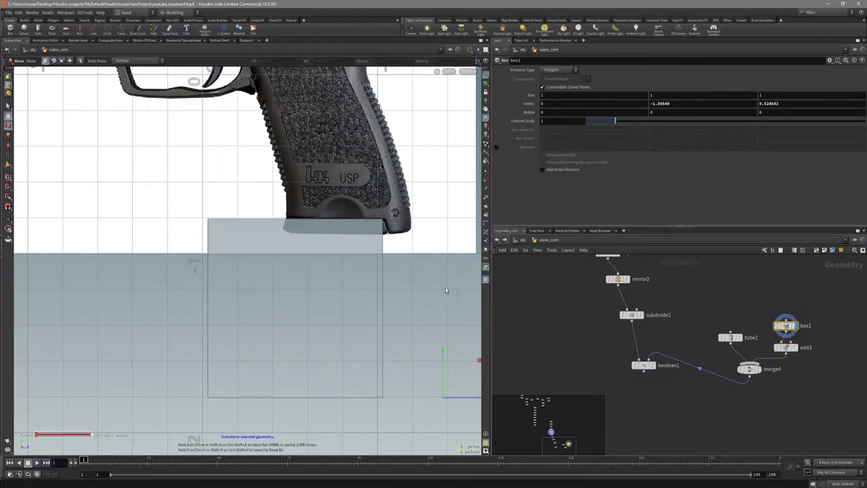
# Nudge the box's centre to about -1.302 in Y and 0.538 in Z to align it with the magazine base
pyautogui.press('Return')
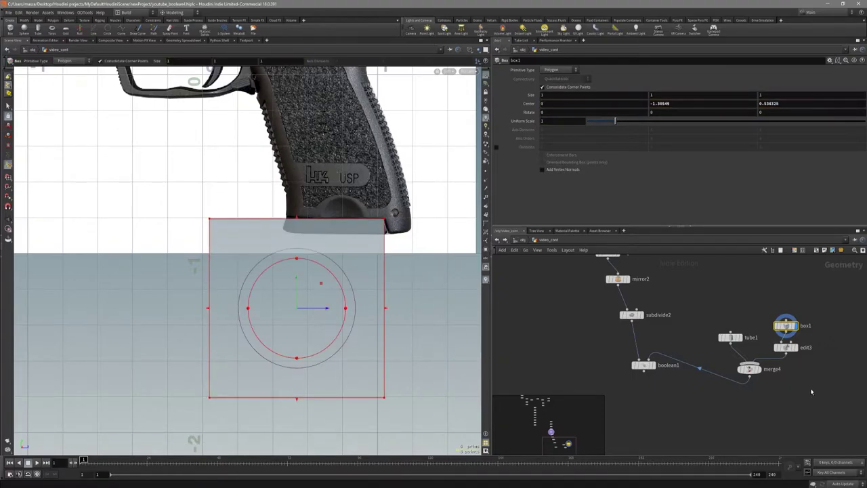
pyautogui.click(786, 347)
pyautogui.scroll(-3, 344, 336)
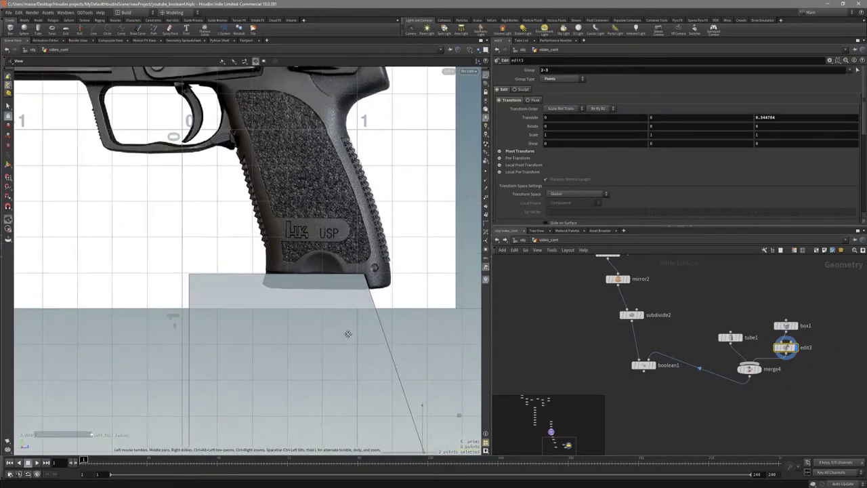
pyautogui.click(787, 325)
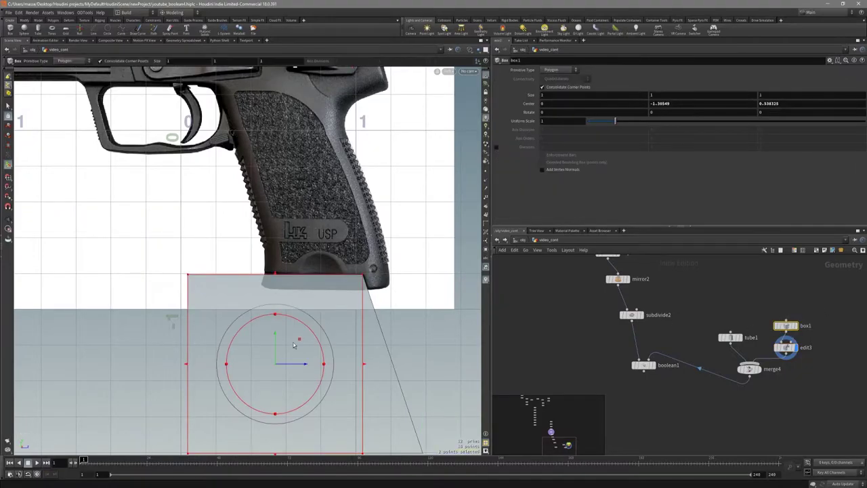
pyautogui.moveTo(274, 350); pyautogui.dragTo(275, 350)
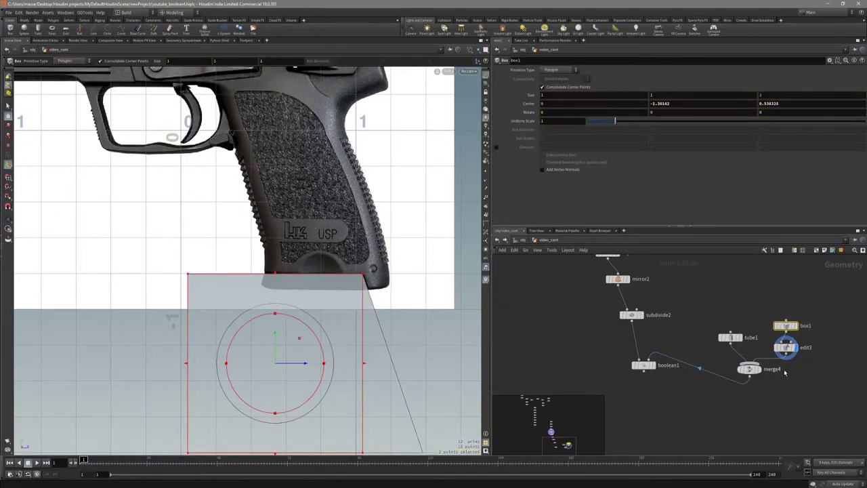
# Display the Boolean result and check the slanted magazine-base cut in perspective and against the reference in the left view
pyautogui.moveTo(673, 387); pyautogui.dragTo(627, 353)
pyautogui.press('r')
pyautogui.hotkey('space', '1')
pyautogui.keyDown('alt'); pyautogui.moveTo(356, 280); pyautogui.dragTo(412, 309); pyautogui.keyUp('alt')
pyautogui.press('Escape')
pyautogui.moveTo(386, 310); pyautogui.dragTo(360, 319, button='right')
pyautogui.hotkey('shift', 'w')
pyautogui.moveTo(360, 319); pyautogui.dragTo(372, 223, button='middle')
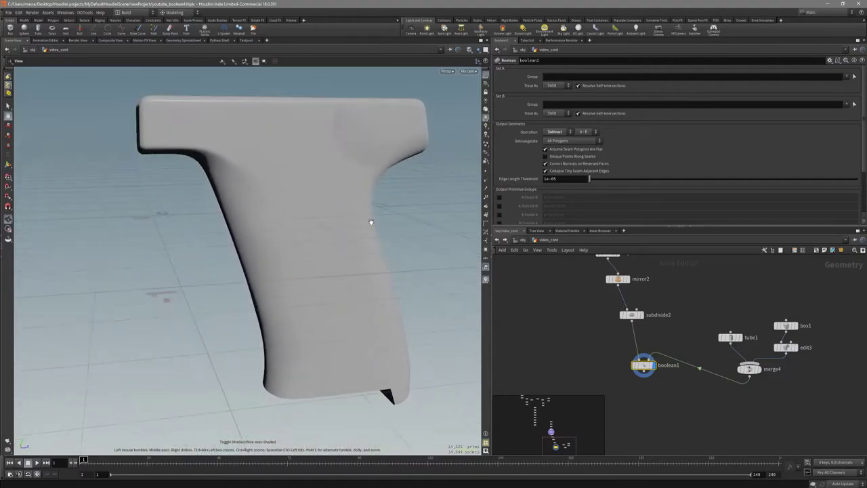
pyautogui.moveTo(372, 223); pyautogui.dragTo(321, 357)
pyautogui.hotkey('space', '4')
pyautogui.moveTo(319, 288); pyautogui.dragTo(316, 318, button='middle')
pyautogui.hotkey('shift', 'w')
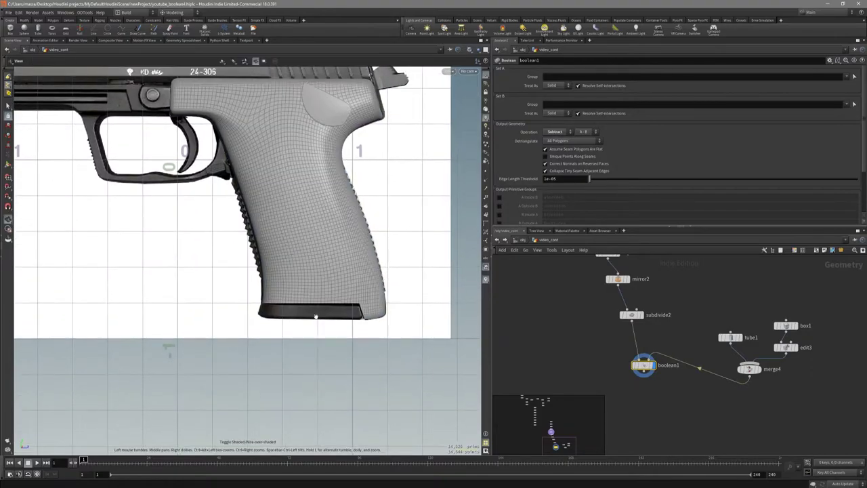
# Examine the round recess cut by the sphere at the grip's base, shaded and wireframed, in the left and perspective views
pyautogui.press('Return')
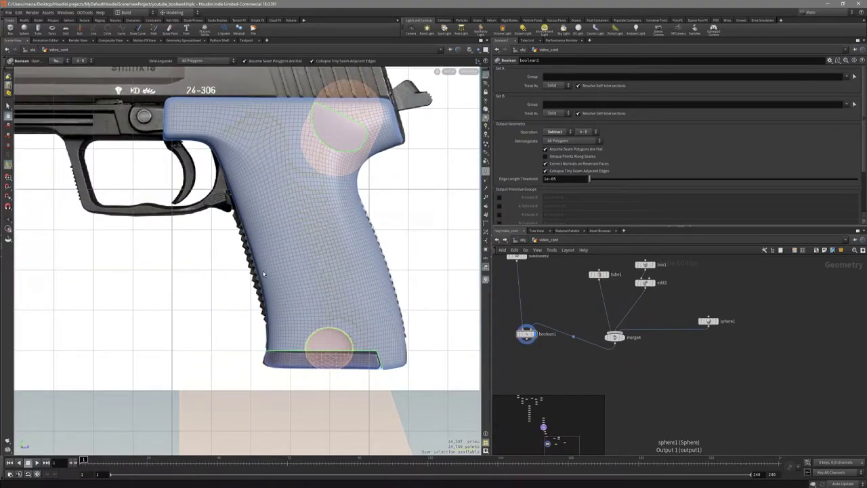
pyautogui.press('Escape')
pyautogui.moveTo(326, 279); pyautogui.dragTo(295, 283, button='middle')
pyautogui.hotkey('shift', 'w')
pyautogui.moveTo(295, 283); pyautogui.dragTo(332, 321, button='right')
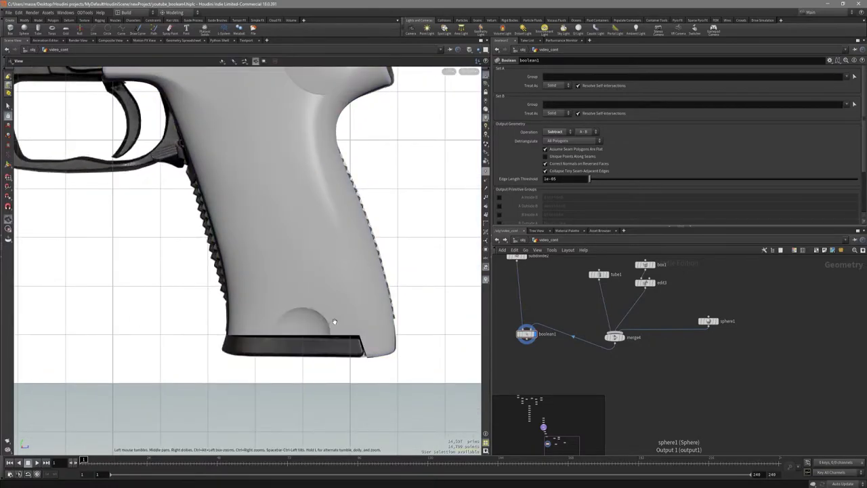
pyautogui.hotkey('space', '1')
pyautogui.moveTo(332, 311); pyautogui.dragTo(253, 317)
pyautogui.hotkey('shift', 'w')
pyautogui.hotkey('space', '4')
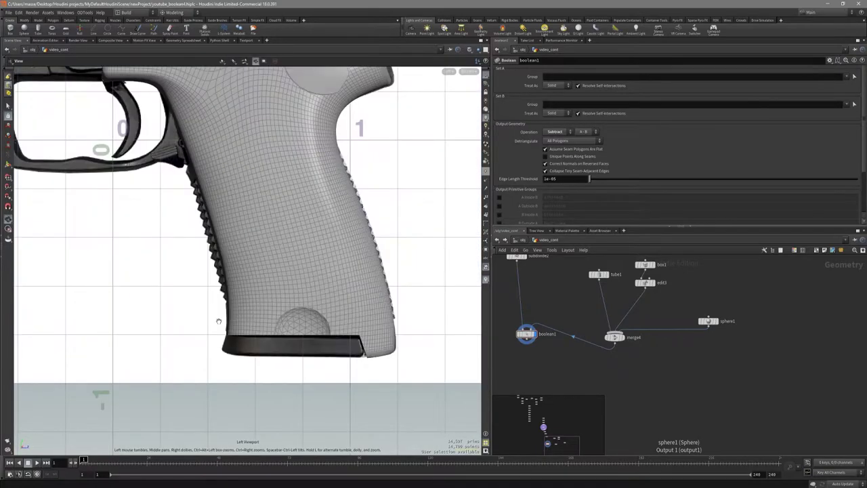
pyautogui.moveTo(343, 323); pyautogui.dragTo(349, 309, button='middle')
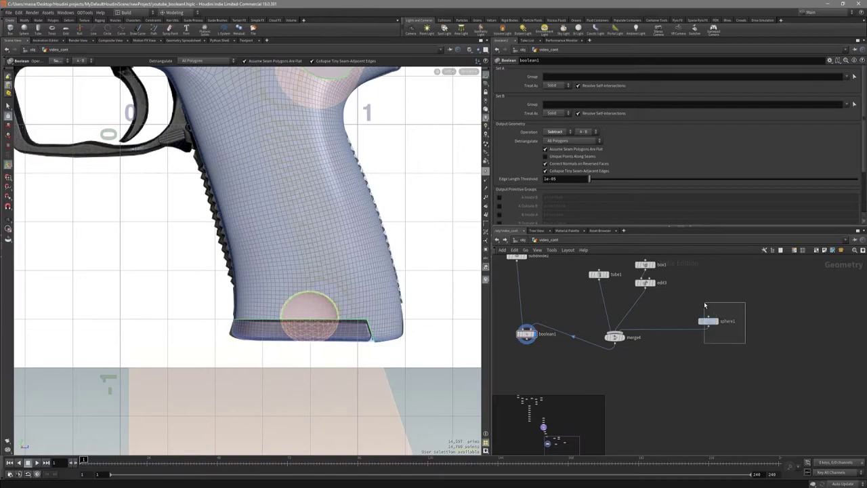
# Display the sphere cutter and the merged cutters over the reference image, and return the display to the Boolean
pyautogui.moveTo(704, 304); pyautogui.dragTo(704, 303)
pyautogui.press('r')
pyautogui.keyDown('alt'); pyautogui.moveTo(344, 308); pyautogui.dragTo(349, 305, button='middle'); pyautogui.keyUp('alt')
pyautogui.scroll(2, 639, 373)
pyautogui.click(606, 321)
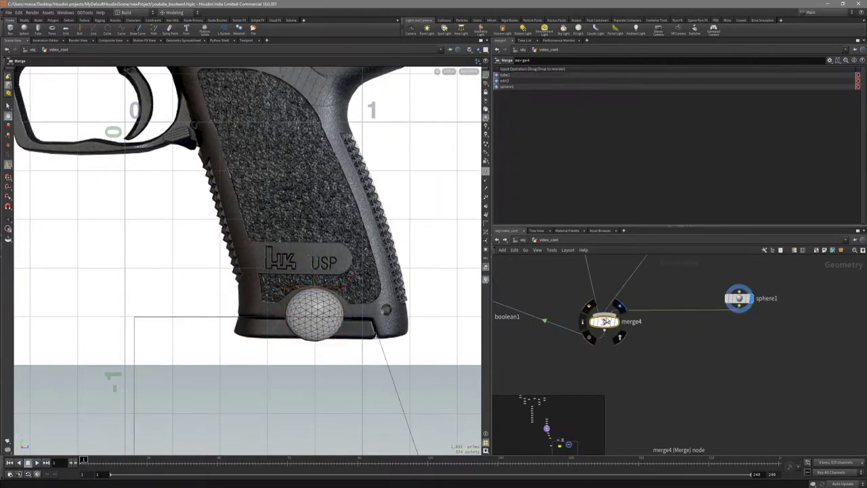
pyautogui.press('r')
pyautogui.moveTo(544, 353); pyautogui.dragTo(637, 374, button='middle')
pyautogui.click(569, 338)
pyautogui.press('r')
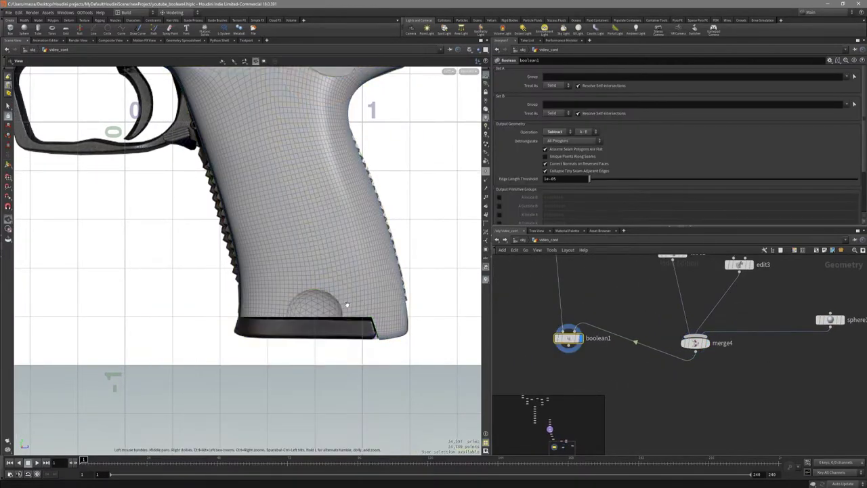
# Inspect the recess in perspective and check in the front view whether both sides of the grip are cut alike
pyautogui.hotkey('space', '1')
pyautogui.hotkey('shift', 'w')
pyautogui.moveTo(347, 304)
pyautogui.mouseDown()
pyautogui.moveTo(316, 314)
pyautogui.moveTo(336, 331)
pyautogui.moveTo(321, 355)
pyautogui.moveTo(339, 298)
pyautogui.moveTo(376, 322)
pyautogui.moveTo(427, 329)
pyautogui.moveTo(410, 350)
pyautogui.moveTo(340, 350)
pyautogui.mouseUp()
pyautogui.hotkey('shift', 'w')
pyautogui.hotkey('space', '3')
pyautogui.moveTo(317, 338); pyautogui.dragTo(329, 334, button='right')
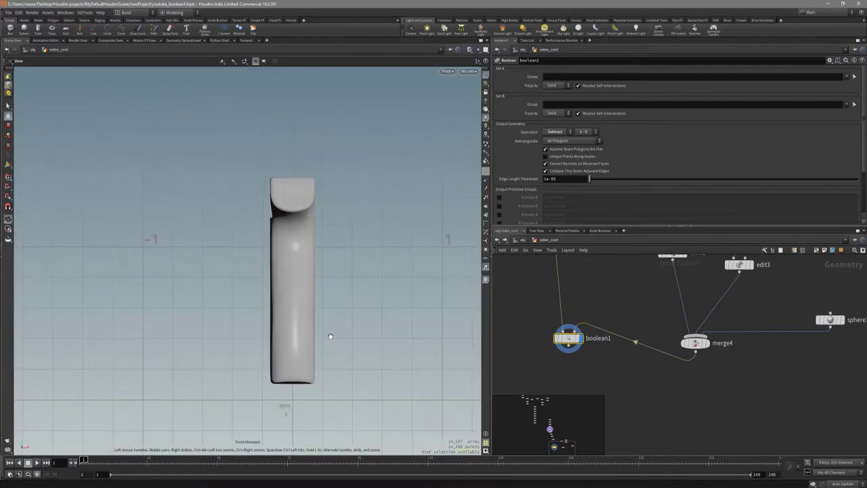
pyautogui.moveTo(329, 334); pyautogui.dragTo(344, 352, button='middle')
pyautogui.hotkey('shift', 'w')
pyautogui.moveTo(318, 186); pyautogui.dragTo(380, 170, button='right')
pyautogui.moveTo(346, 179); pyautogui.dragTo(352, 201, button='middle')
pyautogui.scroll(2, 352, 201)
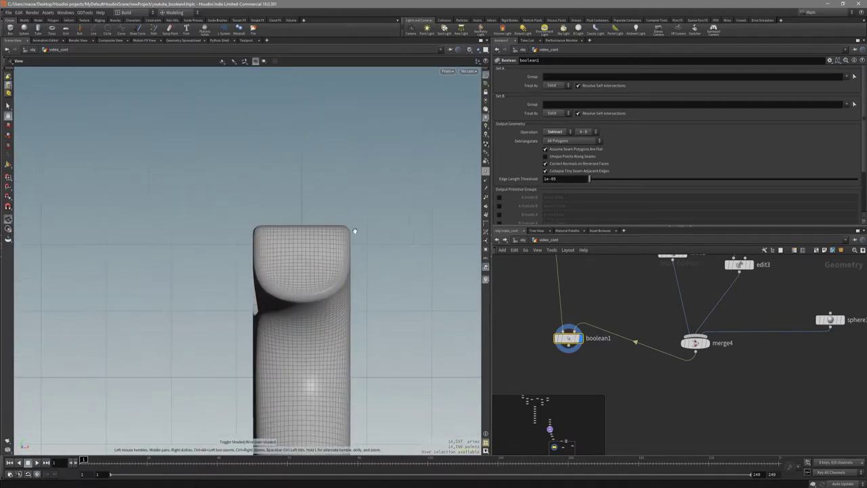
pyautogui.press('Return')
pyautogui.press('Escape')
pyautogui.moveTo(310, 252); pyautogui.dragTo(343, 302)
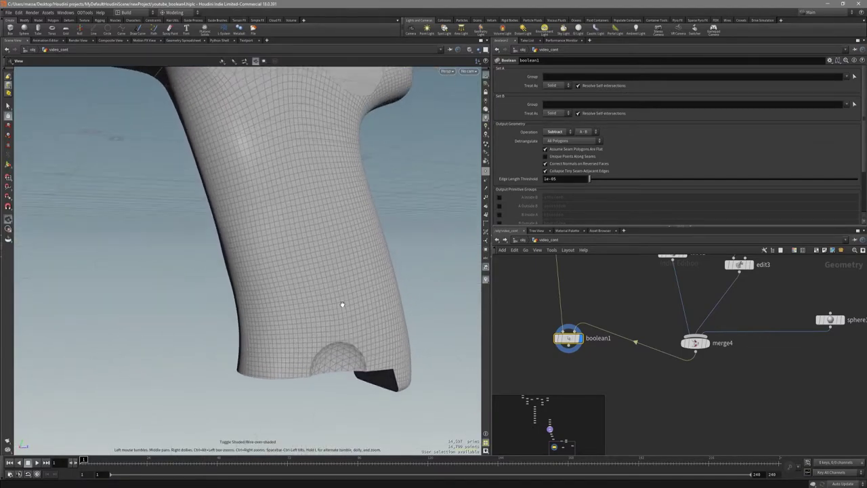
# Duplicate the sphere cutter and connect the copy to the merge feeding the Boolean
pyautogui.moveTo(744, 386); pyautogui.dragTo(670, 395, button='middle')
pyautogui.click(768, 327)
pyautogui.keyDown('alt'); pyautogui.moveTo(381, 352); pyautogui.dragTo(378, 342); pyautogui.keyUp('alt')
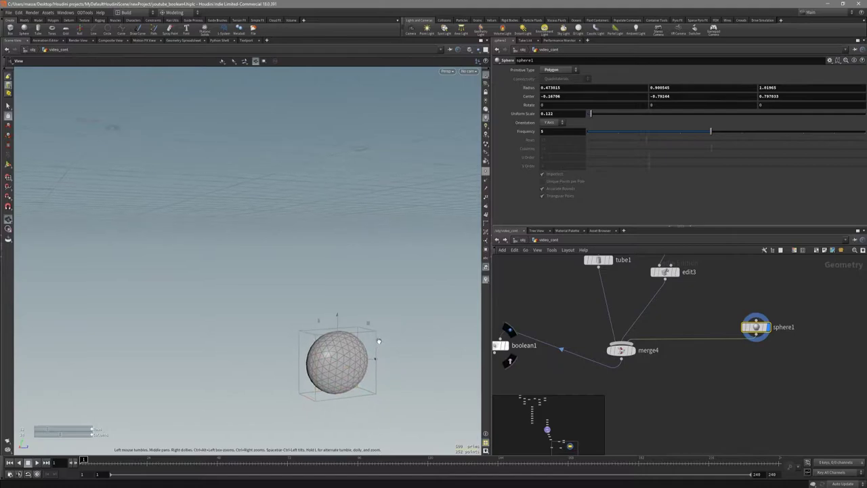
pyautogui.moveTo(736, 388); pyautogui.dragTo(738, 371, button='middle')
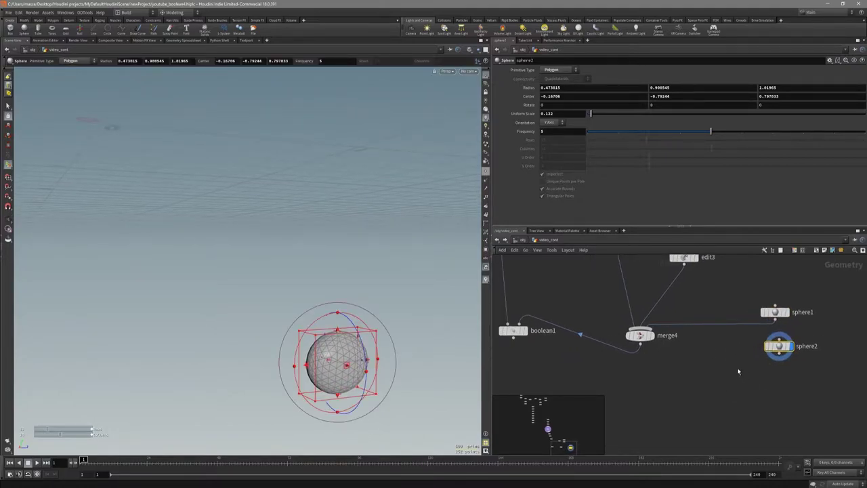
pyautogui.moveTo(779, 358); pyautogui.dragTo(675, 345)
pyautogui.moveTo(681, 373); pyautogui.dragTo(675, 383, button='middle')
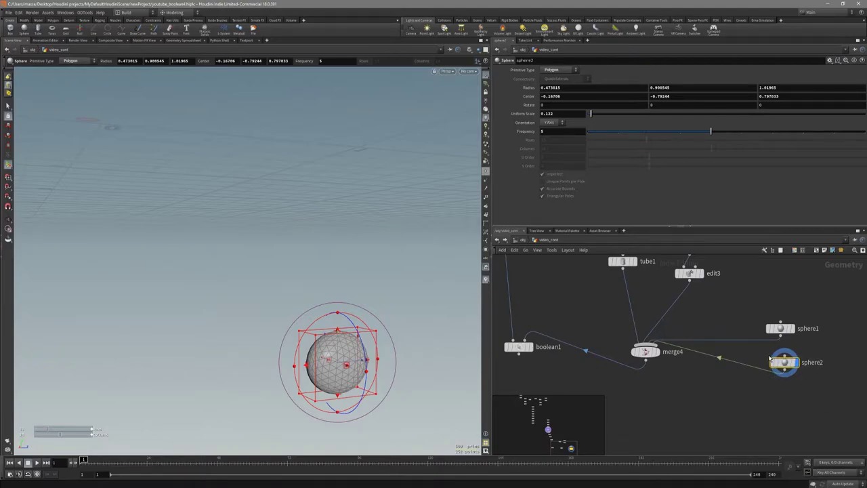
# Display the Boolean and set the copied sphere's centre X to 0.16706 to cut the grip's opposite side
pyautogui.press('Escape')
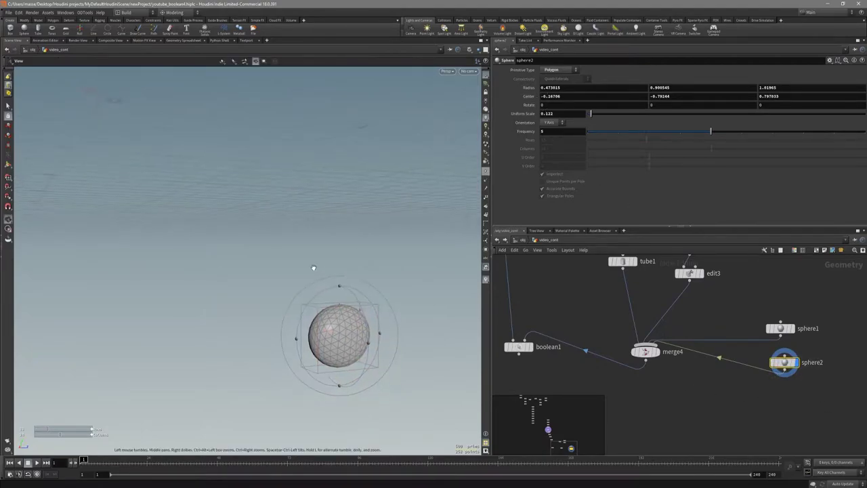
pyautogui.moveTo(311, 267); pyautogui.dragTo(329, 323)
pyautogui.press('Return')
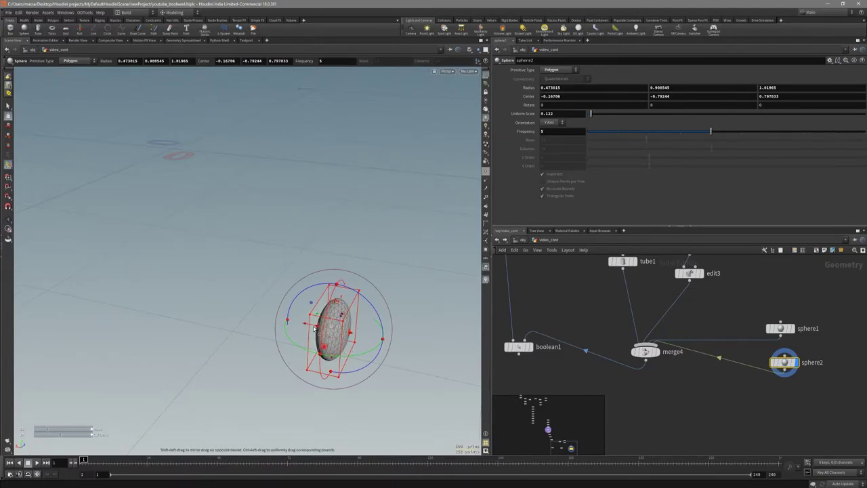
pyautogui.click(521, 345)
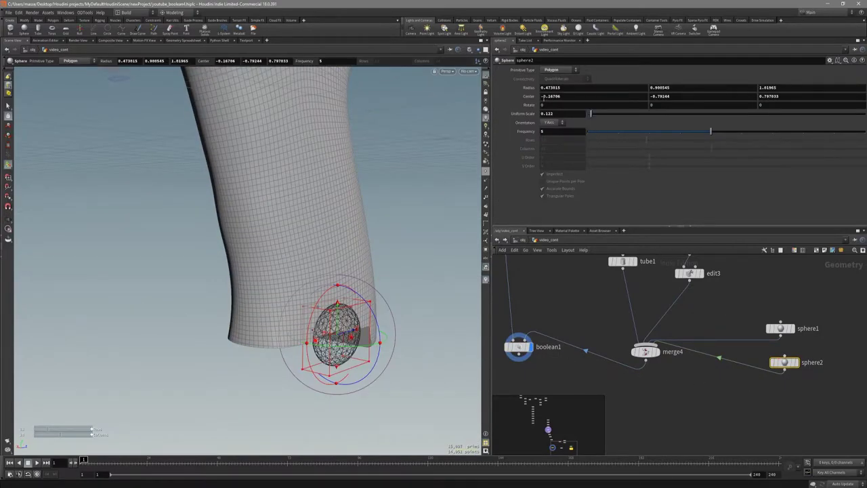
pyautogui.press('Return')
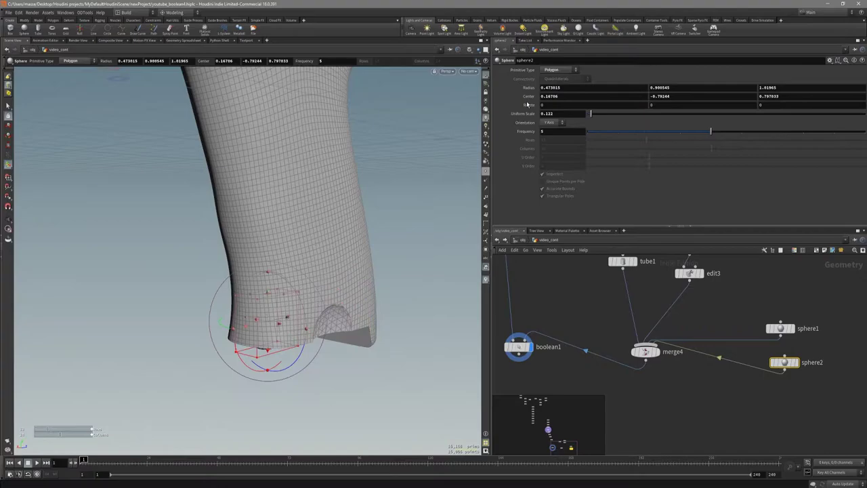
# Inspect the recesses in perspective and compare the whole cut grip with the pistol reference in the left view
pyautogui.moveTo(206, 244)
pyautogui.keyDown('alt'); pyautogui.mouseDown()
pyautogui.moveTo(241, 271)
pyautogui.moveTo(341, 277)
pyautogui.moveTo(361, 247)
pyautogui.moveTo(256, 298)
pyautogui.moveTo(190, 310)
pyautogui.moveTo(287, 273)
pyautogui.moveTo(281, 251)
pyautogui.moveTo(336, 261)
pyautogui.moveTo(310, 304)
pyautogui.moveTo(222, 284)
pyautogui.moveTo(316, 302)
pyautogui.moveTo(291, 286)
pyautogui.moveTo(293, 300)
pyautogui.moveTo(261, 364)
pyautogui.moveTo(361, 315)
pyautogui.moveTo(328, 316)
pyautogui.mouseUp(); pyautogui.keyUp('alt')
pyautogui.hotkey('shift', 'w')
pyautogui.hotkey('shift', 'w')
pyautogui.click(519, 347)
pyautogui.hotkey('shift', 'w')
pyautogui.hotkey('shift', 'w')
pyautogui.hotkey('space', '4')
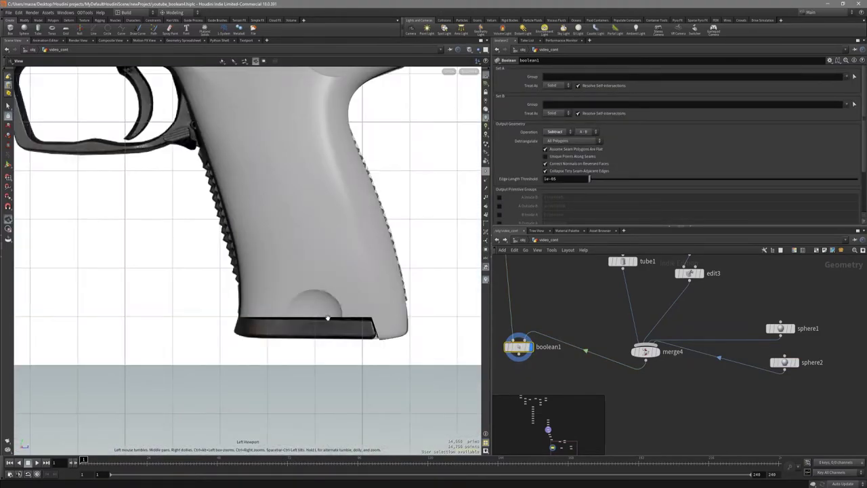
pyautogui.moveTo(328, 292); pyautogui.dragTo(323, 350, button='middle')
pyautogui.scroll(-5, 323, 349)
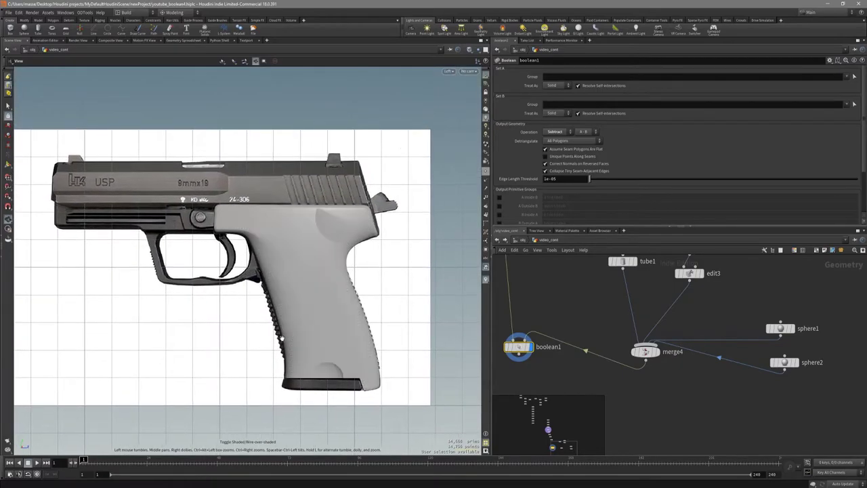
pyautogui.scroll(4, 281, 337)
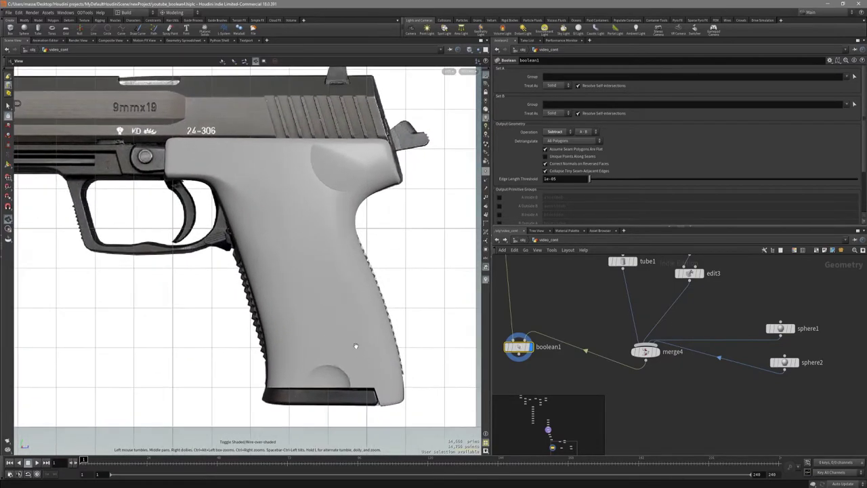
pyautogui.hotkey('space', '1')
pyautogui.moveTo(320, 372); pyautogui.dragTo(303, 328)
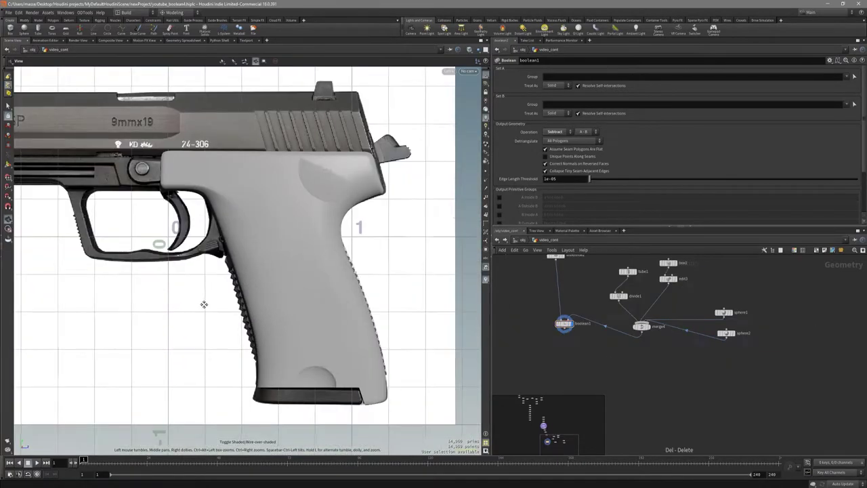
# Add a Labs Voxel Mesh node to the Boolean's output
pyautogui.moveTo(176, 296); pyautogui.dragTo(183, 284, button='middle')
pyautogui.hotkey('shift', 'w')
pyautogui.moveTo(271, 336); pyautogui.dragTo(259, 320, button='middle')
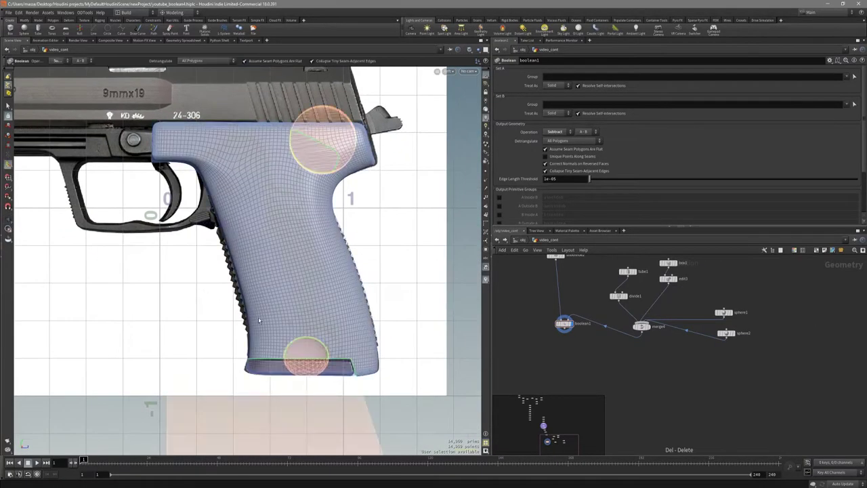
pyautogui.press('Tab')
pyautogui.write('vox')
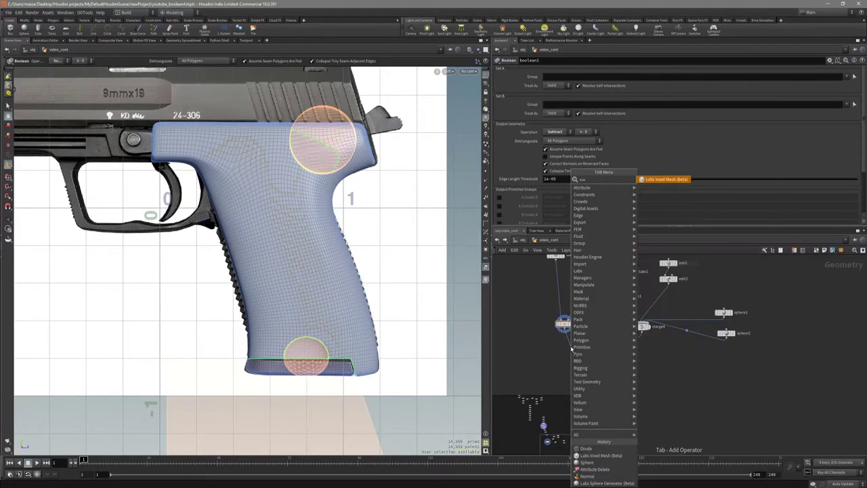
pyautogui.press('Return')
pyautogui.click(571, 349)
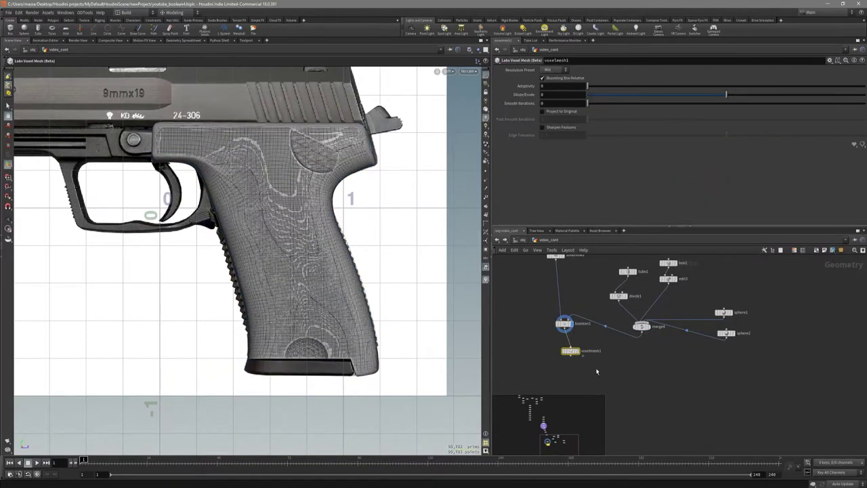
# Display the voxel mesh and set its resolution preset to Custom with a resolution of 0.001
pyautogui.click(575, 351)
pyautogui.hotkey('shift', 'w')
pyautogui.moveTo(334, 247); pyautogui.dragTo(334, 280, button='middle')
pyautogui.moveTo(230, 234); pyautogui.dragTo(269, 229, button='middle')
pyautogui.click(549, 97)
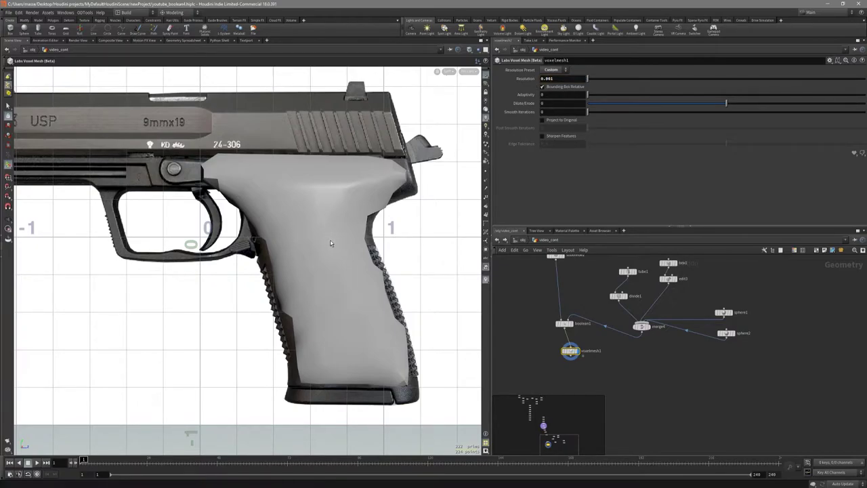
# Examine the voxel-meshed grip's surface and cut edges in perspective, and its base against the reference in the left view
pyautogui.moveTo(330, 240); pyautogui.dragTo(296, 247, button='middle')
pyautogui.hotkey('space', '1')
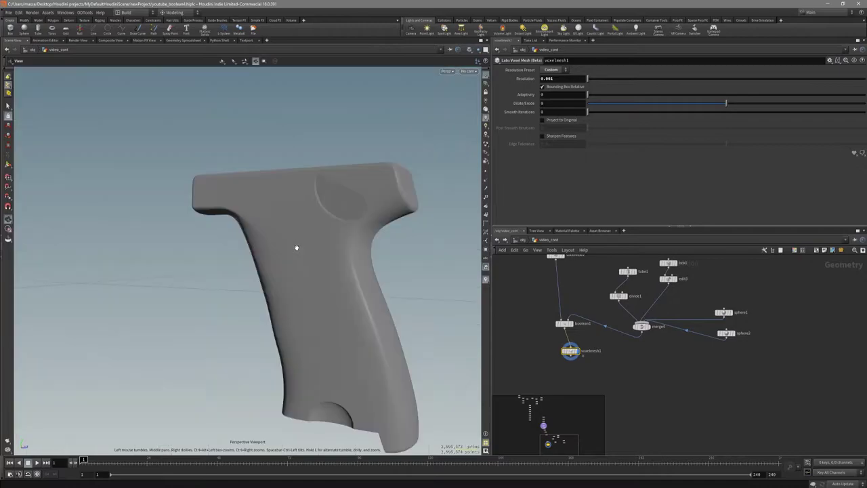
pyautogui.moveTo(323, 233)
pyautogui.mouseDown()
pyautogui.moveTo(329, 251)
pyautogui.moveTo(348, 205)
pyautogui.moveTo(367, 201)
pyautogui.moveTo(308, 235)
pyautogui.mouseUp()
pyautogui.hotkey('shift', 'w')
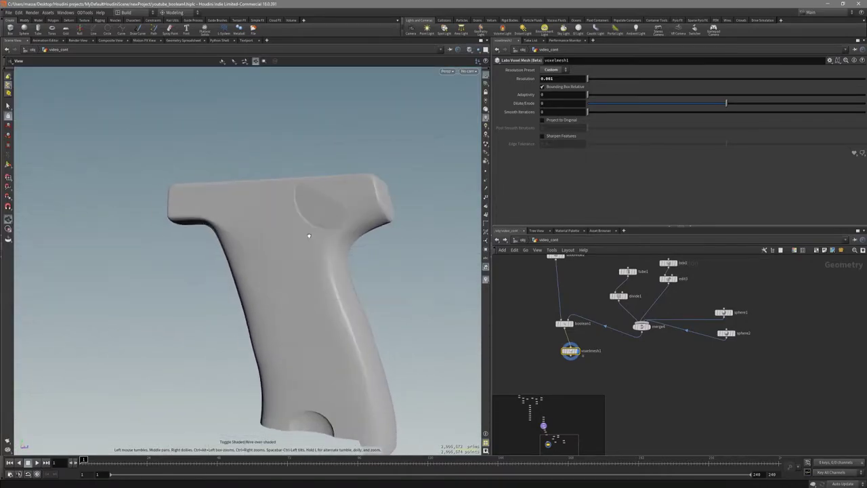
pyautogui.moveTo(307, 235); pyautogui.dragTo(323, 235, button='right')
pyautogui.moveTo(323, 235); pyautogui.dragTo(356, 214)
pyautogui.moveTo(356, 214); pyautogui.dragTo(380, 216, button='right')
pyautogui.moveTo(380, 216); pyautogui.dragTo(363, 239)
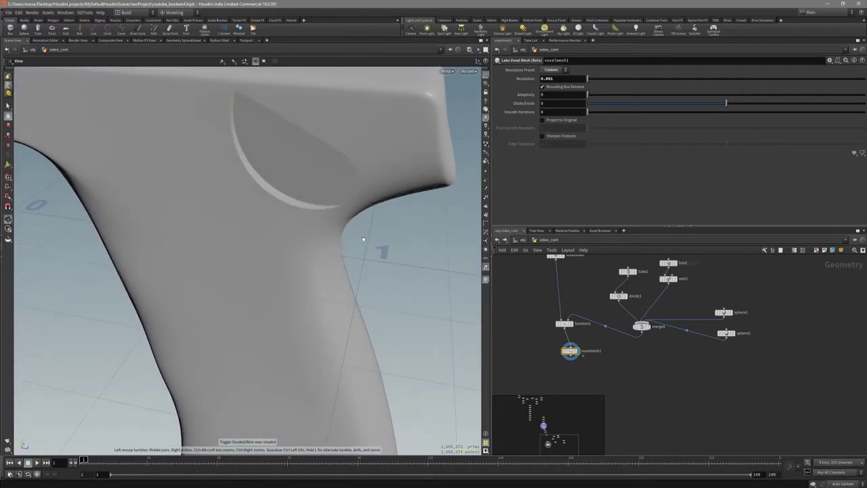
pyautogui.hotkey('space', '4')
pyautogui.moveTo(292, 304); pyautogui.dragTo(288, 255, button='middle')
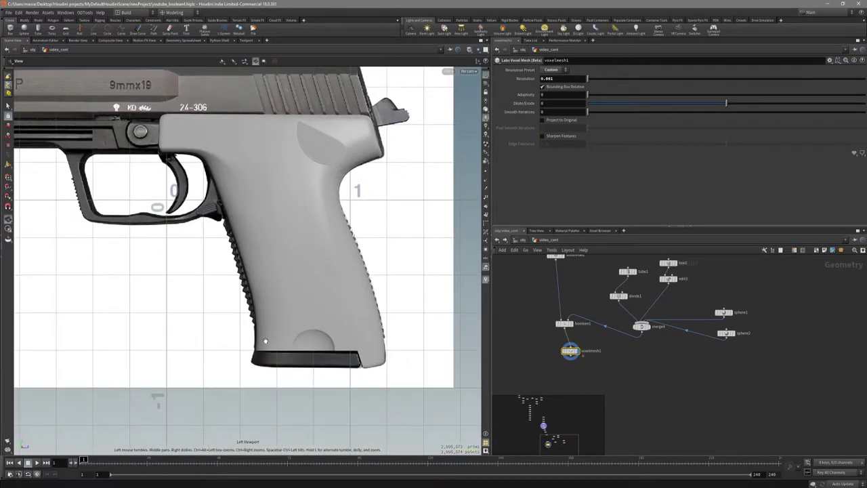
pyautogui.moveTo(264, 343); pyautogui.dragTo(402, 339, button='right')
pyautogui.hotkey('shift', 'w')
pyautogui.hotkey('shift', 'w')
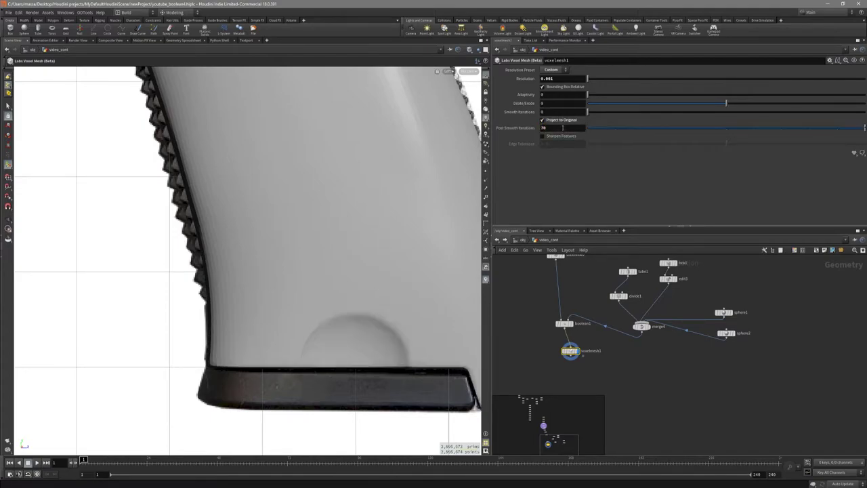
# Examine the voxel-meshed grip's outline and upper recess against the pistol reference in the left view and in perspective, with and without wireframe
pyautogui.moveTo(394, 159); pyautogui.dragTo(329, 220, button='middle')
pyautogui.moveTo(329, 221); pyautogui.dragTo(286, 190, button='right')
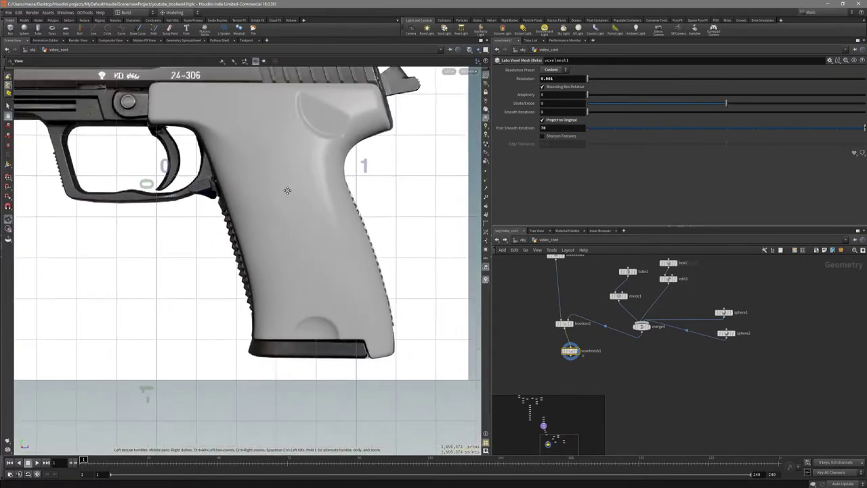
pyautogui.moveTo(286, 190); pyautogui.dragTo(267, 237, button='middle')
pyautogui.hotkey('space', '1')
pyautogui.moveTo(266, 239)
pyautogui.mouseDown()
pyautogui.moveTo(239, 250)
pyautogui.moveTo(255, 204)
pyautogui.moveTo(327, 147)
pyautogui.moveTo(303, 95)
pyautogui.moveTo(251, 174)
pyautogui.moveTo(284, 147)
pyautogui.moveTo(411, 205)
pyautogui.moveTo(390, 219)
pyautogui.moveTo(305, 224)
pyautogui.mouseUp()
pyautogui.hotkey('space', '4')
pyautogui.hotkey('shift', 'w')
pyautogui.moveTo(264, 218); pyautogui.dragTo(262, 275, button='middle')
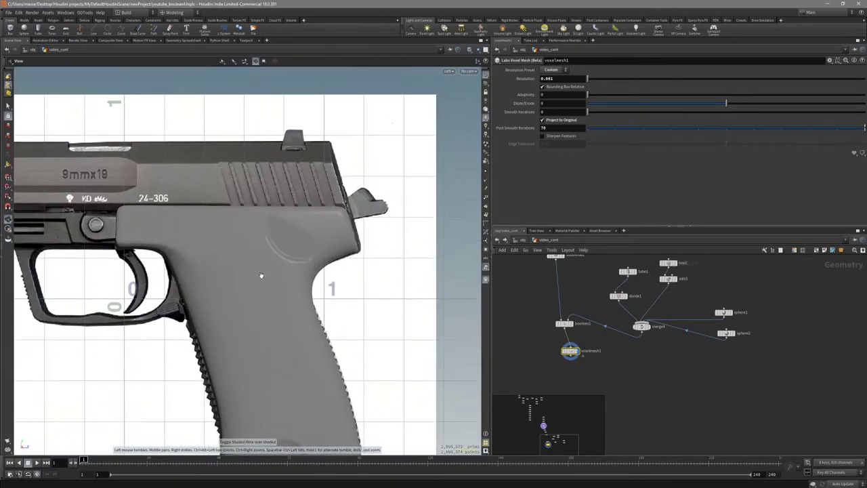
pyautogui.hotkey('shift', 'w')
pyautogui.moveTo(262, 275); pyautogui.dragTo(332, 234, button='right')
pyautogui.hotkey('shift', 'w')
pyautogui.scroll(2, 298, 233)
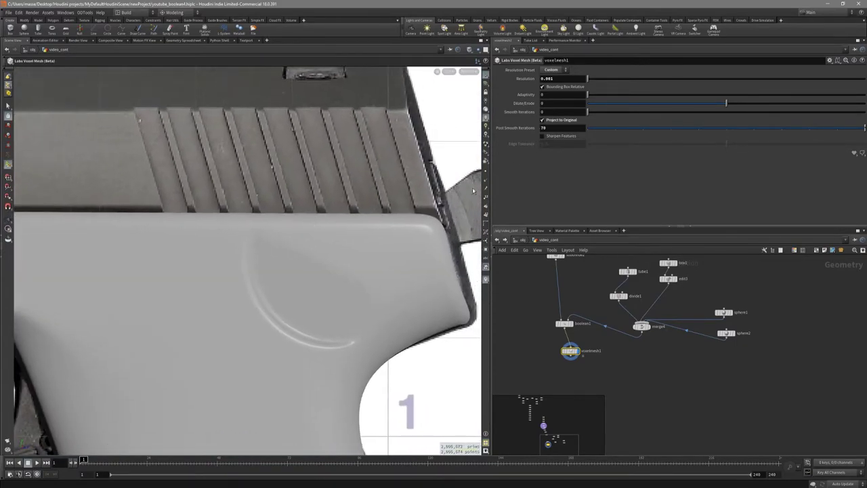
pyautogui.hotkey('space', '1')
pyautogui.moveTo(356, 250); pyautogui.dragTo(365, 205)
pyautogui.moveTo(365, 205); pyautogui.dragTo(329, 265, button='middle')
# Display the subdivided grip from before the Boolean and examine its wireframe in perspective and its outline against the pistol reference
pyautogui.moveTo(560, 259); pyautogui.dragTo(539, 309, button='middle')
pyautogui.scroll(2, 539, 309)
pyautogui.click(541, 316)
pyautogui.moveTo(328, 255); pyautogui.dragTo(283, 213)
pyautogui.hotkey('shift', 'w')
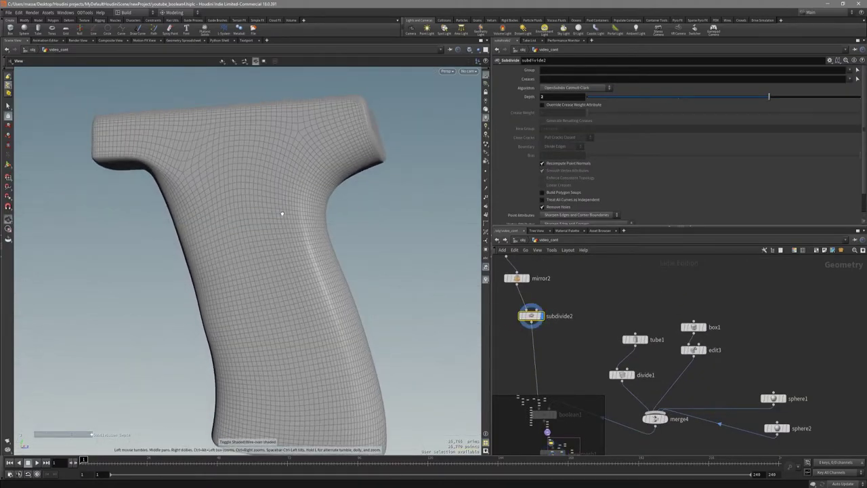
pyautogui.press('Return')
pyautogui.moveTo(562, 376); pyautogui.dragTo(571, 310, button='middle')
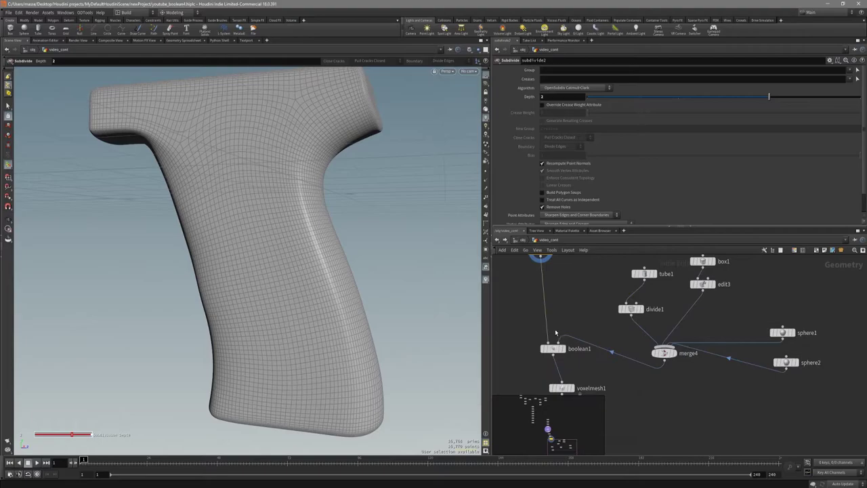
pyautogui.moveTo(369, 292); pyautogui.dragTo(348, 285)
pyautogui.hotkey('space', '4')
pyautogui.hotkey('shift', 'w')
pyautogui.scroll(-4, 348, 285)
pyautogui.moveTo(233, 383); pyautogui.dragTo(274, 287, button='middle')
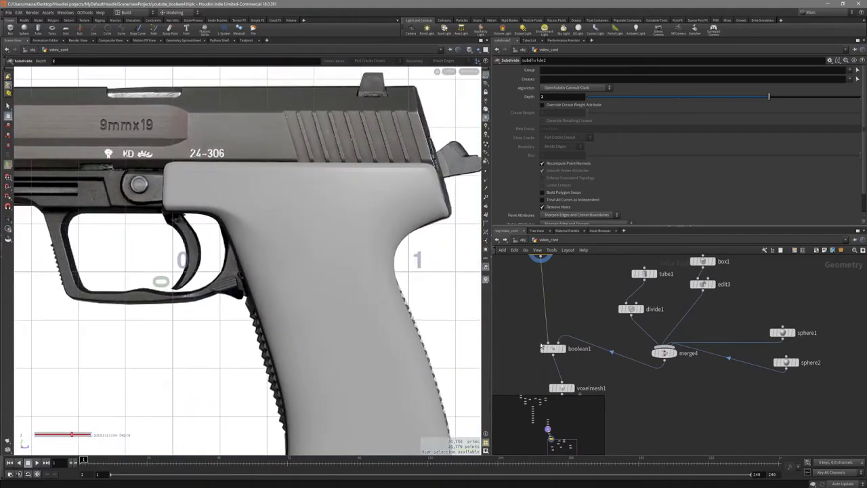
# Display the voxel mesh again and examine the upper recess, base notch and grip surface from several angles in perspective
pyautogui.click(552, 396)
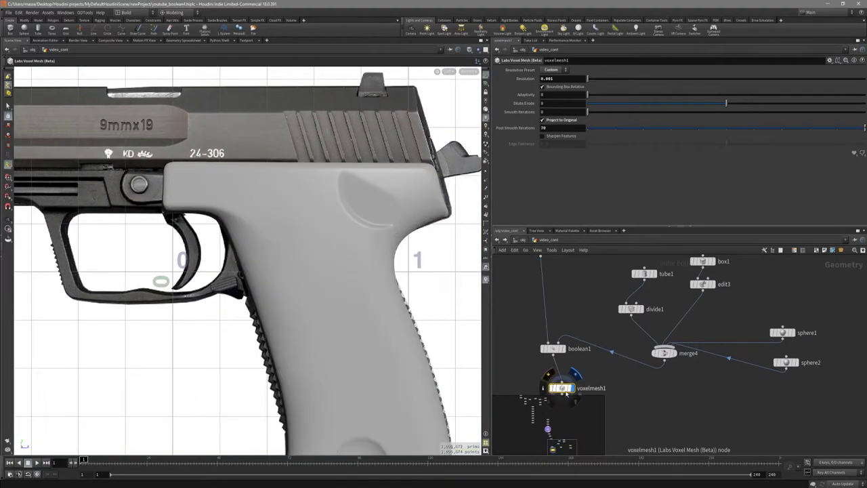
pyautogui.hotkey('space', '1')
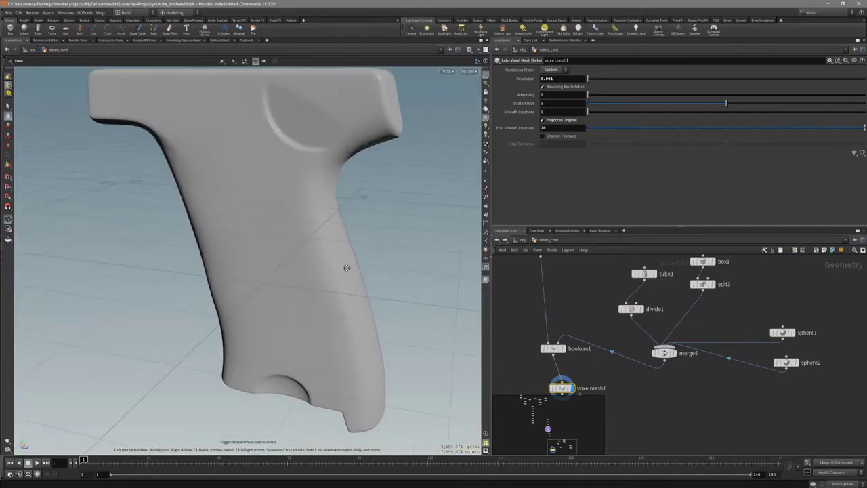
pyautogui.keyDown('alt'); pyautogui.moveTo(315, 141); pyautogui.dragTo(331, 214, button='middle'); pyautogui.keyUp('alt')
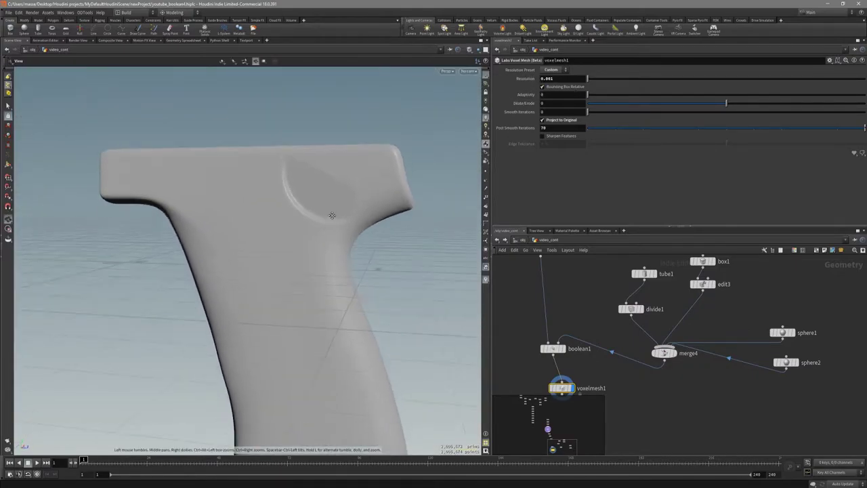
pyautogui.keyDown('alt'); pyautogui.moveTo(291, 189); pyautogui.dragTo(247, 203); pyautogui.keyUp('alt')
pyautogui.keyDown('alt'); pyautogui.moveTo(247, 203); pyautogui.dragTo(354, 170, button='right'); pyautogui.keyUp('alt')
pyautogui.keyDown('alt'); pyautogui.moveTo(354, 170); pyautogui.dragTo(343, 209); pyautogui.keyUp('alt')
pyautogui.moveTo(343, 208); pyautogui.dragTo(316, 286, button='right')
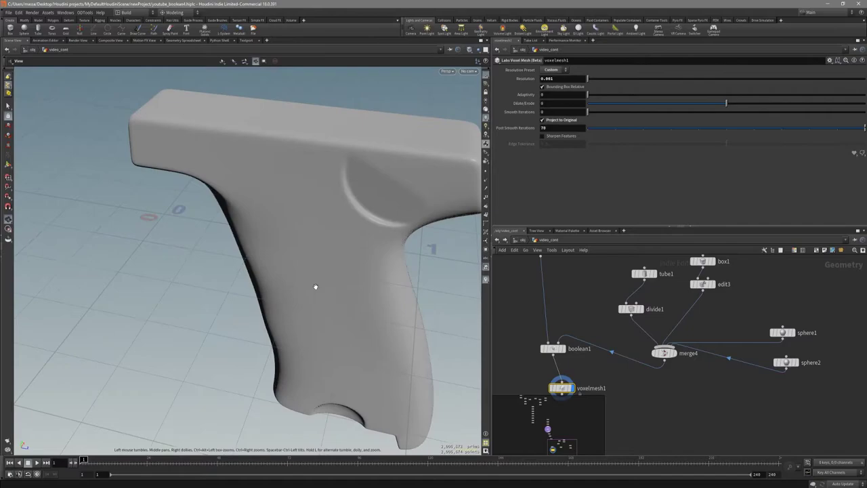
pyautogui.moveTo(316, 287); pyautogui.dragTo(336, 211)
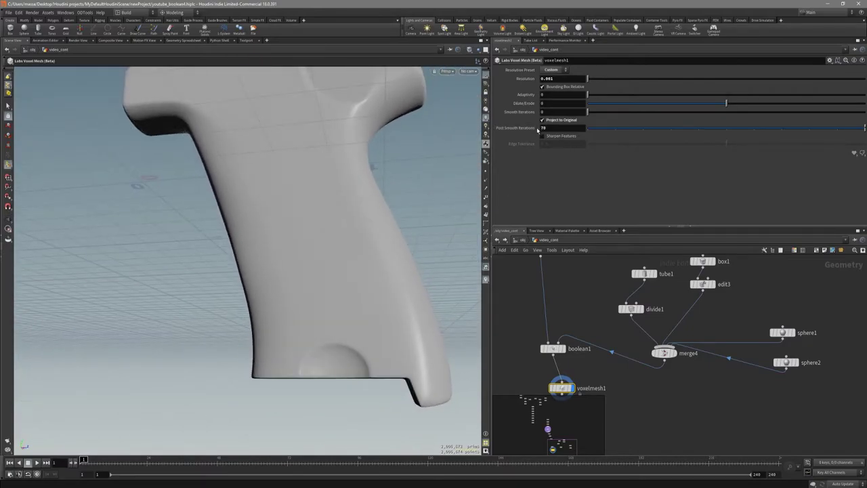
pyautogui.moveTo(417, 216); pyautogui.dragTo(338, 212)
pyautogui.moveTo(338, 212); pyautogui.dragTo(334, 269, button='middle')
# Compare the full voxel-meshed grip with the pistol reference in the left view, checking it in perspective and with wireframe shading
pyautogui.hotkey('space', '4')
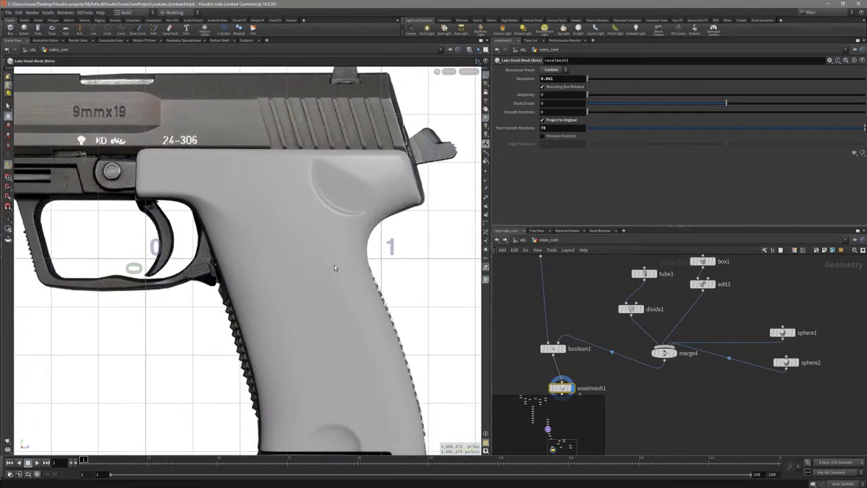
pyautogui.hotkey('space', '1')
pyautogui.moveTo(329, 233); pyautogui.dragTo(281, 196)
pyautogui.moveTo(317, 165); pyautogui.dragTo(351, 165)
pyautogui.hotkey('space', '4')
pyautogui.scroll(-3, 307, 254)
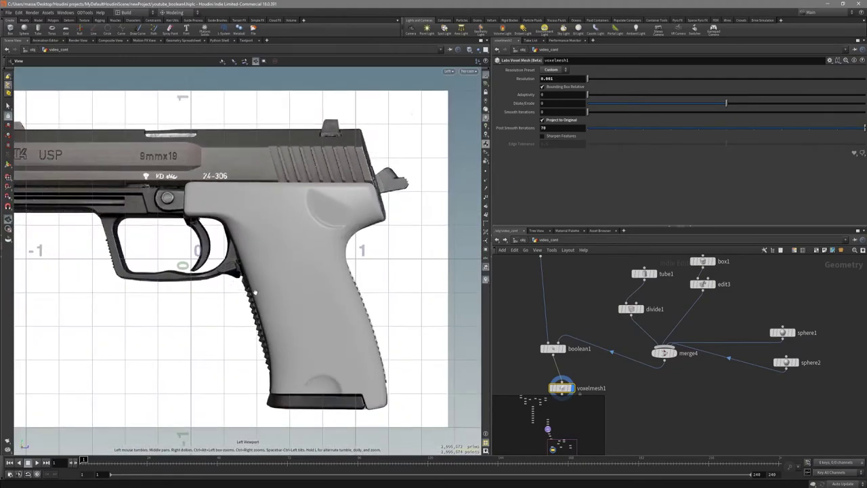
pyautogui.moveTo(255, 292); pyautogui.dragTo(277, 251, button='middle')
pyautogui.scroll(4, 366, 260)
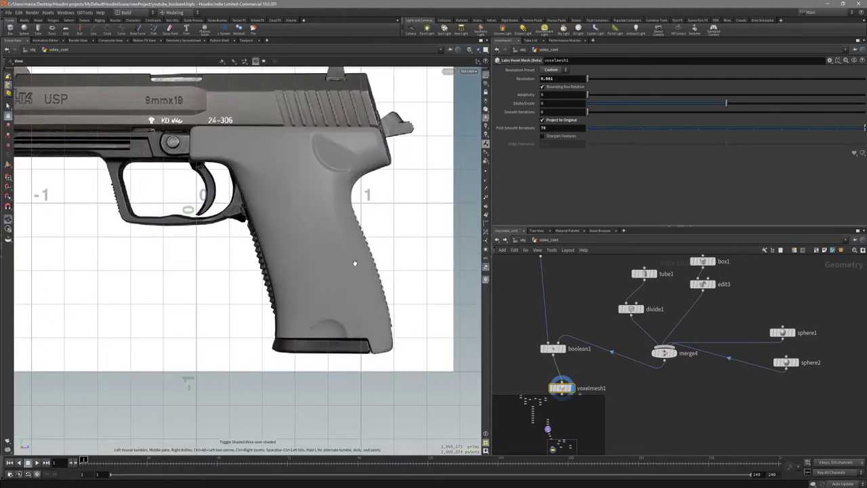
pyautogui.hotkey('shift', 'w')
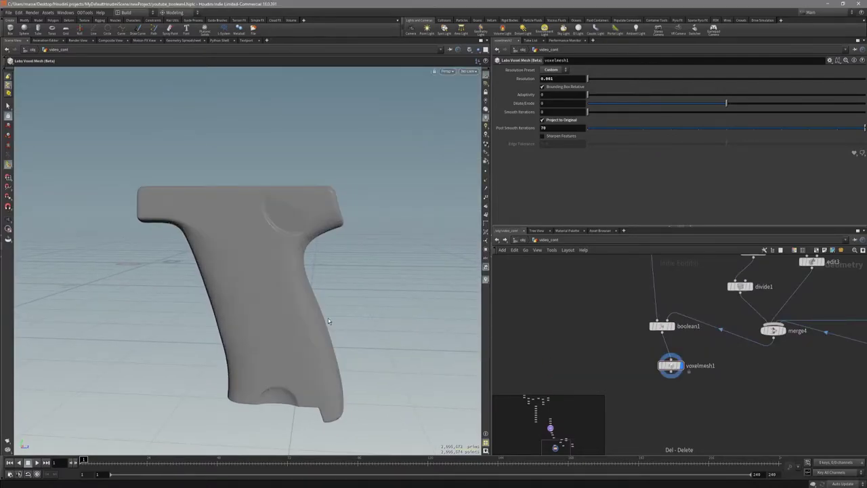
pyautogui.hotkey('shift', 'w')
pyautogui.hotkey('space', '4')
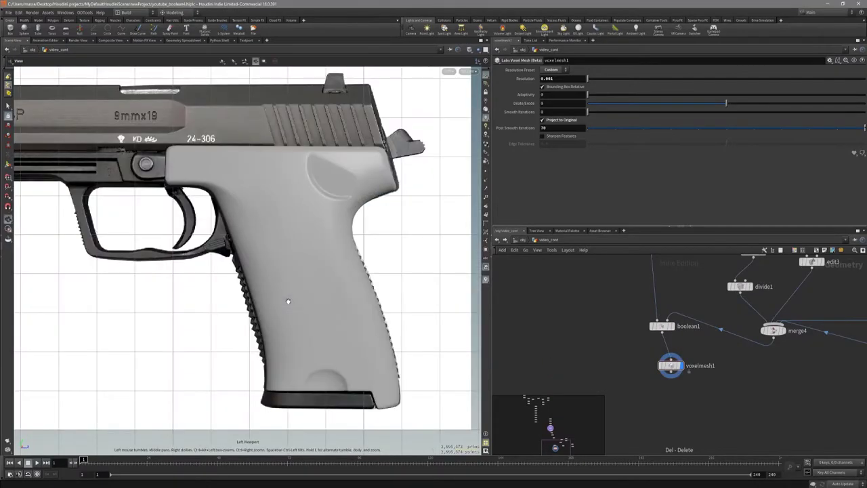
# Add a PolyReduce node to the voxel mesh's output and display it
pyautogui.press('Tab')
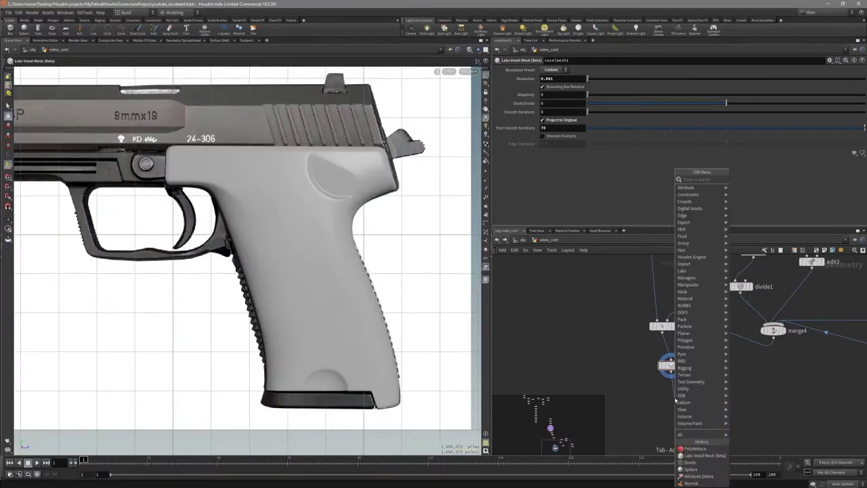
pyautogui.write('poly')
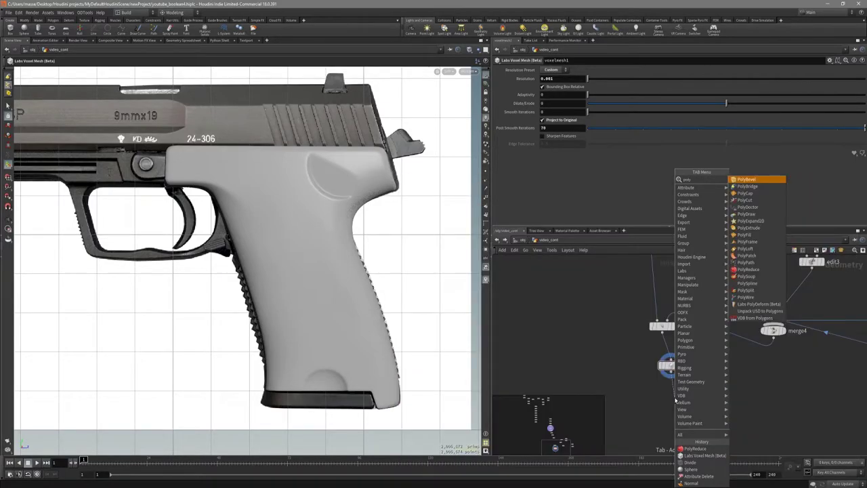
pyautogui.press('Escape')
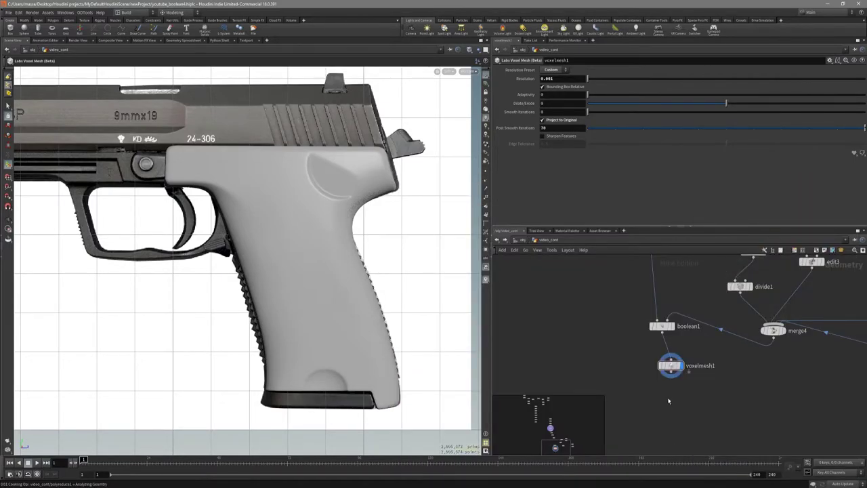
pyautogui.click(672, 400)
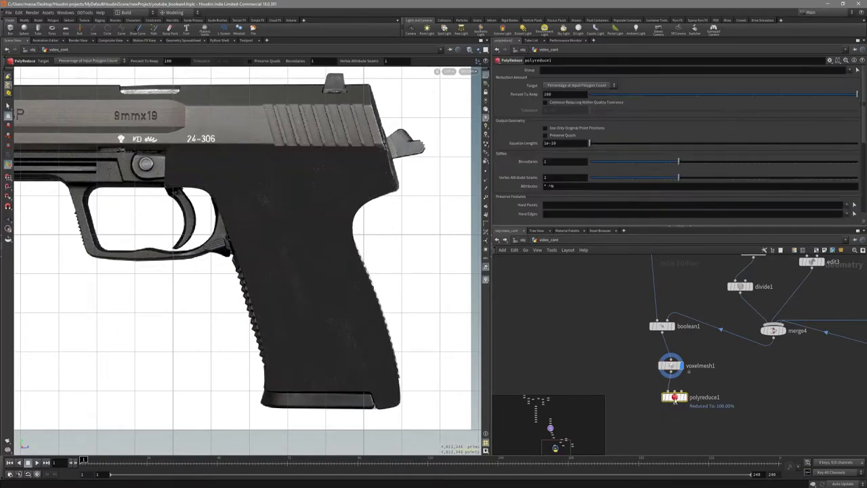
pyautogui.keyDown('alt'); pyautogui.moveTo(321, 286); pyautogui.dragTo(330, 321, button='middle'); pyautogui.keyUp('alt')
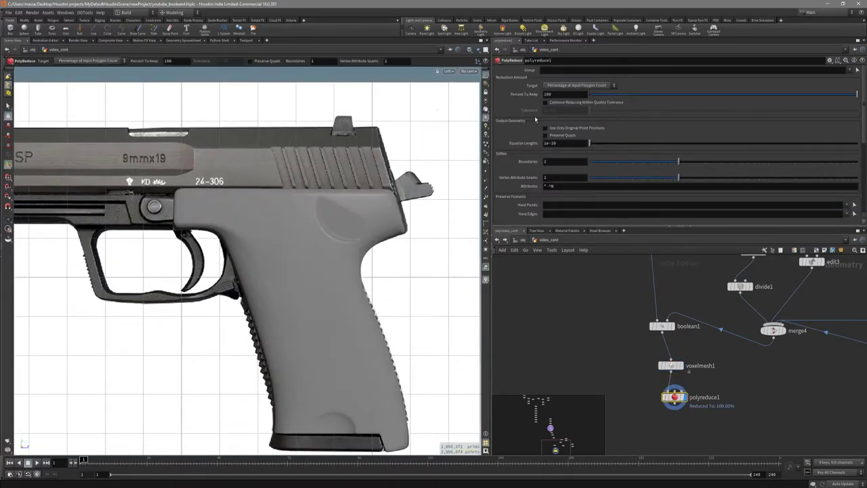
# Set the PolyReduce target to Output Polygon Count and inspect the reduced grip in perspective
pyautogui.click(572, 86)
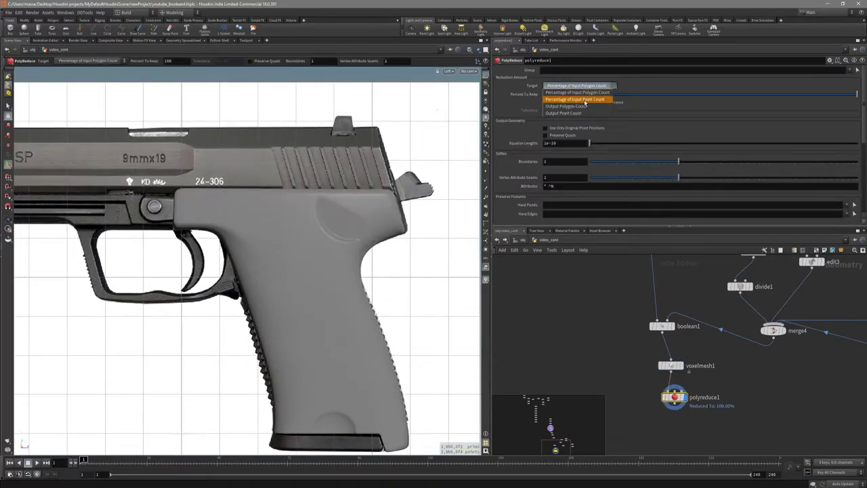
pyautogui.click(583, 107)
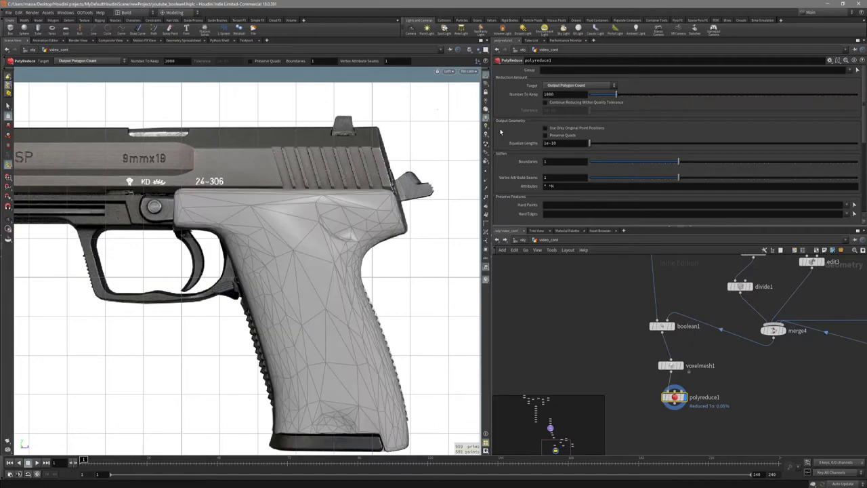
pyautogui.moveTo(307, 247)
pyautogui.mouseDown()
pyautogui.moveTo(316, 235)
pyautogui.moveTo(231, 246)
pyautogui.moveTo(277, 186)
pyautogui.moveTo(356, 147)
pyautogui.moveTo(385, 176)
pyautogui.moveTo(399, 170)
pyautogui.moveTo(327, 263)
pyautogui.mouseUp()
pyautogui.hotkey('space', '1')
pyautogui.hotkey('shift', 'w')
pyautogui.press('w')
# Set the PolyReduce number to keep to 500 and inspect the reduced grip in perspective and against the reference
pyautogui.press('Return')
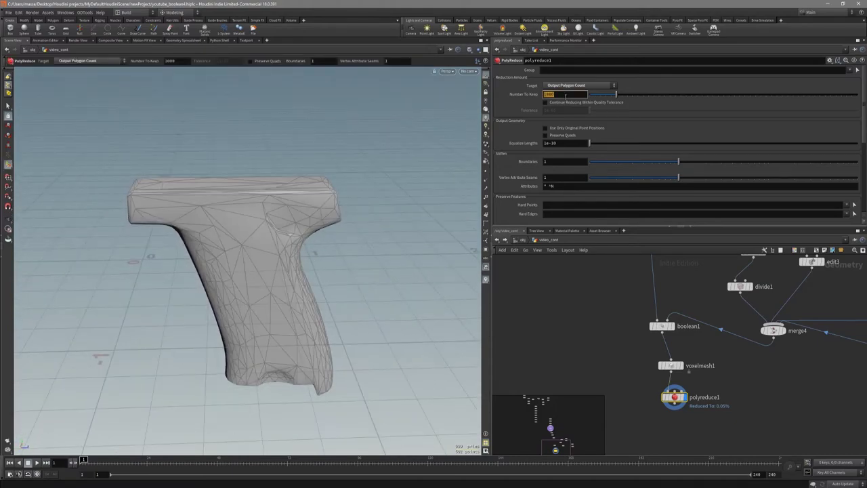
pyautogui.press('space')
pyautogui.moveTo(285, 227); pyautogui.dragTo(310, 283)
pyautogui.hotkey('shift', 'w')
pyautogui.hotkey('shift', 'w')
pyautogui.press('Return')
pyautogui.press('Escape')
pyautogui.moveTo(309, 283); pyautogui.dragTo(519, 263, button='right')
pyautogui.moveTo(478, 252)
pyautogui.mouseDown()
pyautogui.moveTo(449, 197)
pyautogui.moveTo(395, 247)
pyautogui.moveTo(379, 223)
pyautogui.moveTo(273, 300)
pyautogui.moveTo(257, 278)
pyautogui.moveTo(208, 245)
pyautogui.moveTo(183, 210)
pyautogui.moveTo(288, 280)
pyautogui.moveTo(253, 219)
pyautogui.moveTo(241, 259)
pyautogui.moveTo(265, 286)
pyautogui.moveTo(192, 221)
pyautogui.moveTo(170, 228)
pyautogui.moveTo(237, 217)
pyautogui.moveTo(220, 231)
pyautogui.moveTo(201, 219)
pyautogui.moveTo(237, 232)
pyautogui.moveTo(170, 245)
pyautogui.mouseUp()
pyautogui.hotkey('shift', 'w')
pyautogui.hotkey('shift', 'w')
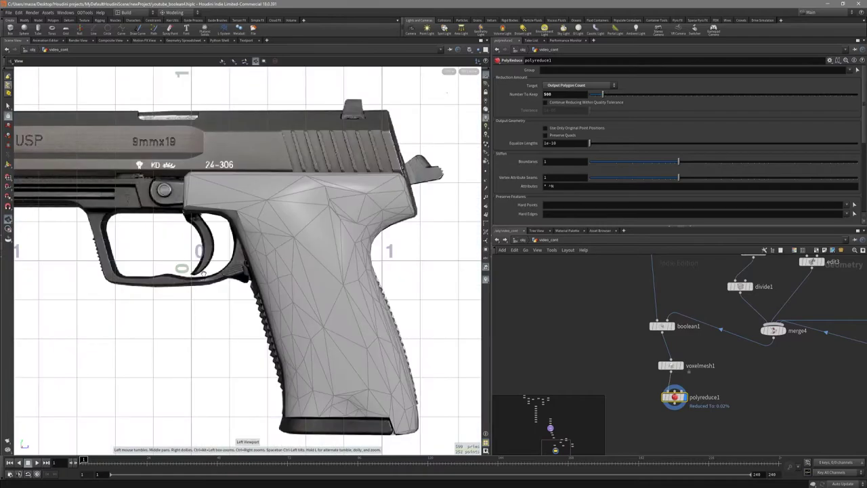
pyautogui.hotkey('shift', 'w')
pyautogui.hotkey('shift', 'w')
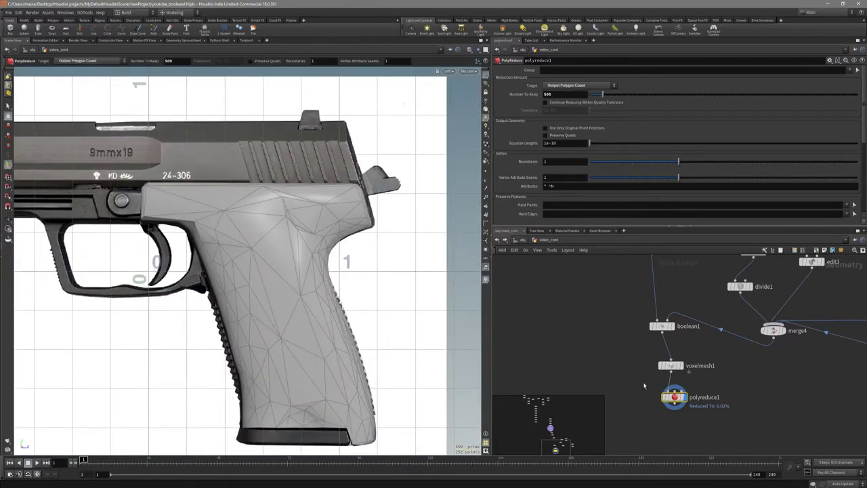
# Move the PolyReduce node further below the voxel mesh, set its number to keep to 5000, and inspect the reduced grip
pyautogui.moveTo(645, 385); pyautogui.dragTo(628, 348, button='middle')
pyautogui.moveTo(666, 364); pyautogui.dragTo(667, 384)
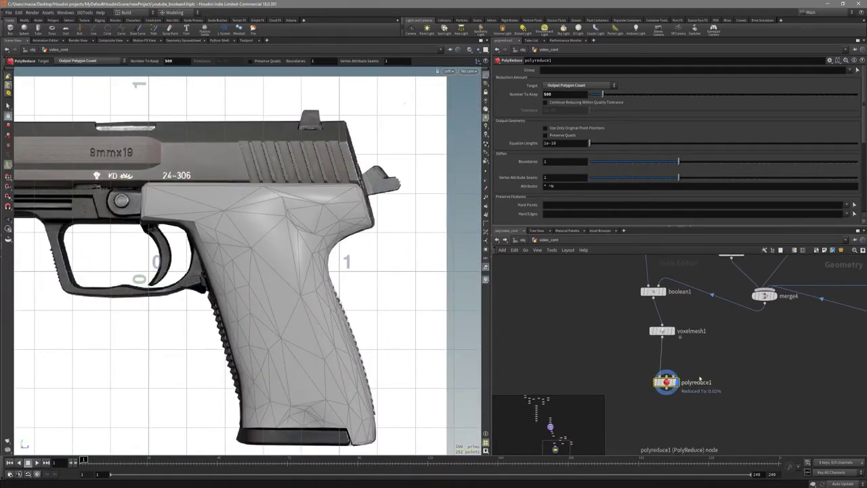
pyautogui.click(571, 86)
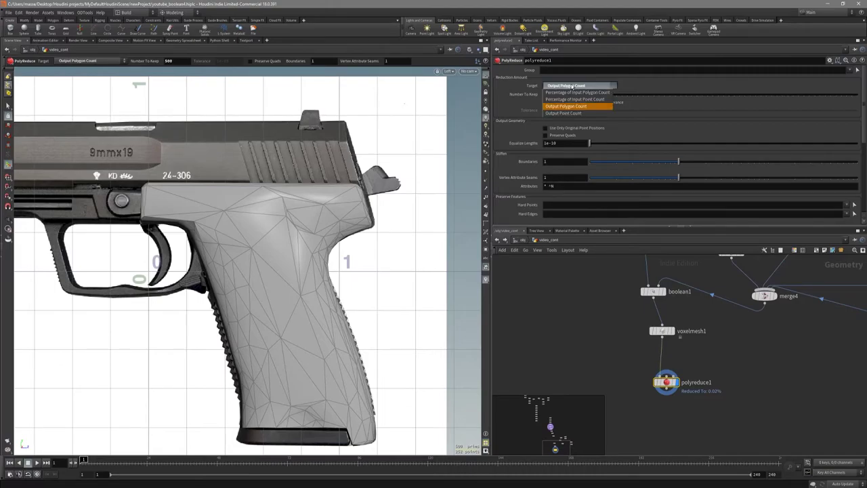
pyautogui.click(572, 86)
pyautogui.click(571, 86)
pyautogui.click(572, 86)
pyautogui.click(562, 95)
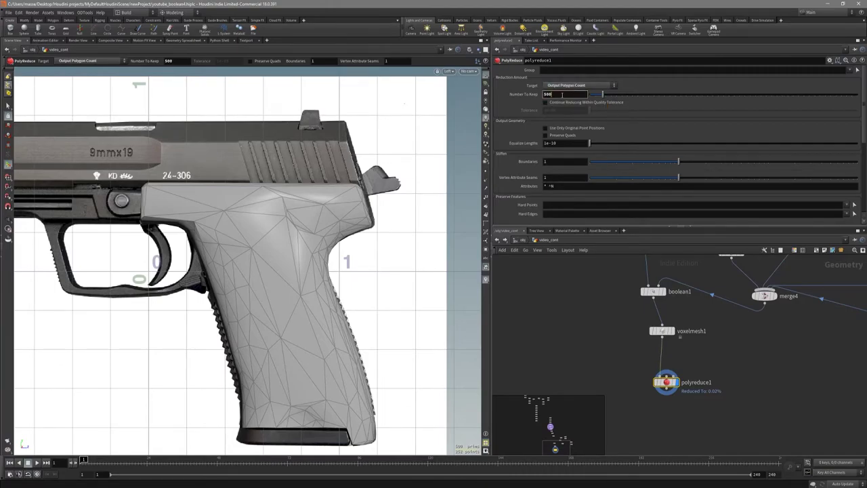
pyautogui.write('50')
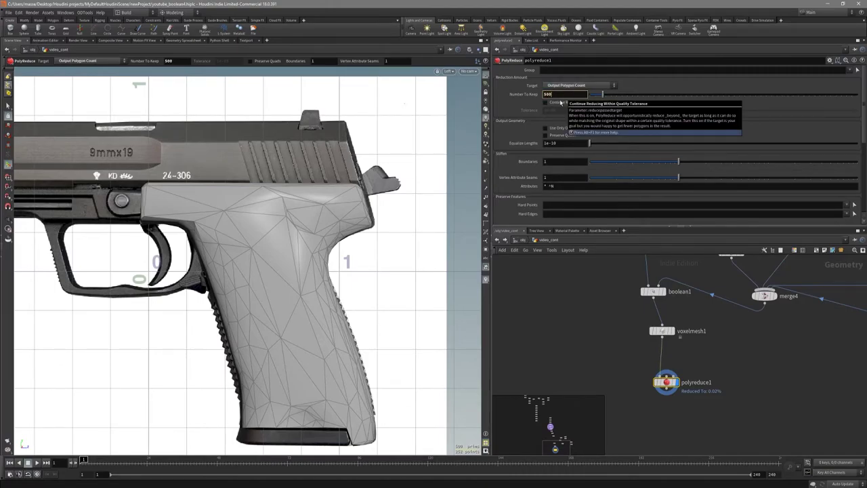
pyautogui.press('space')
pyautogui.moveTo(282, 265)
pyautogui.mouseDown()
pyautogui.moveTo(290, 247)
pyautogui.moveTo(234, 266)
pyautogui.moveTo(258, 245)
pyautogui.moveTo(275, 266)
pyautogui.moveTo(240, 239)
pyautogui.moveTo(269, 242)
pyautogui.mouseUp()
pyautogui.hotkey('space', '1')
pyautogui.hotkey('shift', 'w')
pyautogui.hotkey('shift', 'w')
pyautogui.hotkey('space', '4')
pyautogui.hotkey('shift', 'w')
pyautogui.press('Return')
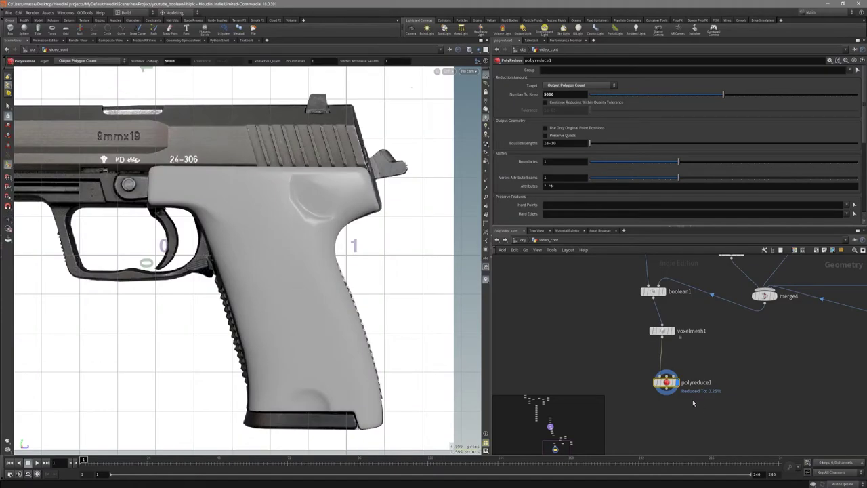
# Add an Attribute Paint node to the PolyReduce output and display it
pyautogui.press('Tab')
pyautogui.write('paint')
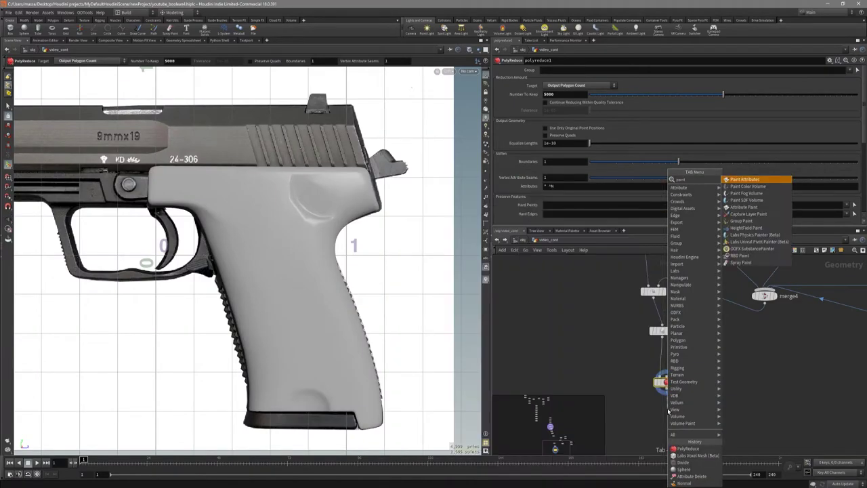
pyautogui.press('Escape')
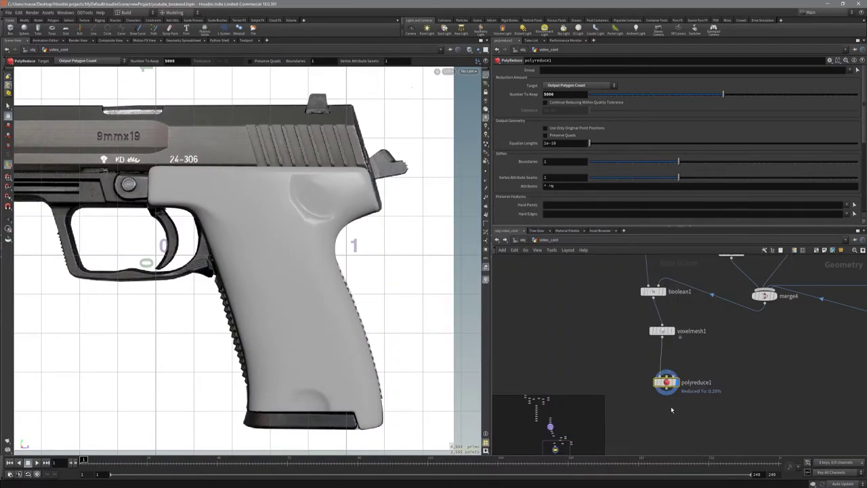
pyautogui.click(672, 409)
pyautogui.click(677, 409)
# Paint the mask attribute along the curved edge of the grip's upper rear recess with a radius of 0.1
pyautogui.moveTo(305, 190); pyautogui.dragTo(323, 258, button='middle')
pyautogui.hotkey('space', '1')
pyautogui.moveTo(323, 258); pyautogui.dragTo(291, 267)
pyautogui.press('Return')
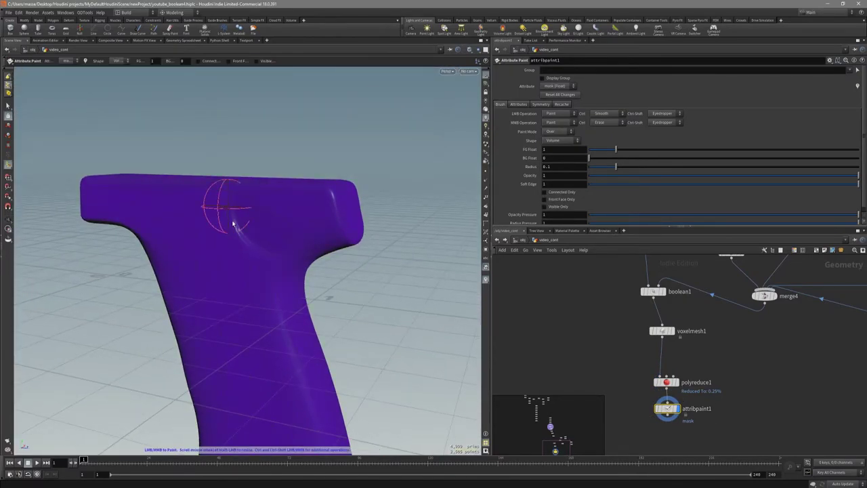
pyautogui.moveTo(233, 223)
pyautogui.mouseDown()
pyautogui.moveTo(243, 241)
pyautogui.moveTo(282, 257)
pyautogui.mouseUp()
pyautogui.keyDown('alt'); pyautogui.moveTo(273, 262); pyautogui.dragTo(207, 298, button='right'); pyautogui.keyUp('alt')
pyautogui.keyDown('alt'); pyautogui.moveTo(230, 282); pyautogui.dragTo(300, 216, button='middle'); pyautogui.keyUp('alt')
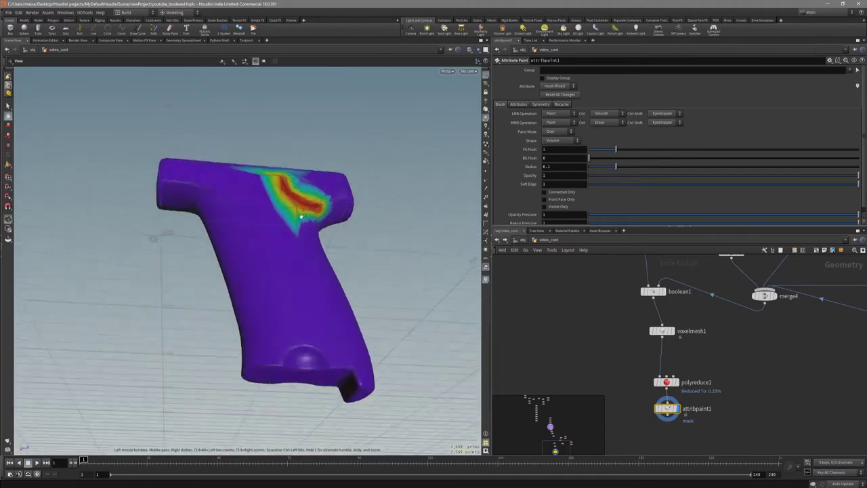
# Paint the mask attribute along the grip's bottom edge and on the edge of its upper rear end
pyautogui.keyDown('alt'); pyautogui.moveTo(300, 217); pyautogui.dragTo(283, 297); pyautogui.keyUp('alt')
pyautogui.moveTo(330, 371)
pyautogui.mouseDown()
pyautogui.moveTo(258, 354)
pyautogui.moveTo(293, 348)
pyautogui.moveTo(224, 354)
pyautogui.moveTo(310, 362)
pyautogui.mouseUp()
pyautogui.moveTo(219, 335)
pyautogui.mouseDown()
pyautogui.moveTo(141, 377)
pyautogui.moveTo(261, 383)
pyautogui.moveTo(258, 366)
pyautogui.mouseUp()
pyautogui.moveTo(178, 348)
pyautogui.keyDown('alt'); pyautogui.mouseDown()
pyautogui.moveTo(133, 347)
pyautogui.moveTo(121, 367)
pyautogui.moveTo(169, 383)
pyautogui.moveTo(215, 379)
pyautogui.moveTo(208, 392)
pyautogui.moveTo(260, 297)
pyautogui.moveTo(202, 333)
pyautogui.moveTo(234, 304)
pyautogui.moveTo(193, 276)
pyautogui.mouseUp(); pyautogui.keyUp('alt')
pyautogui.scroll(-4, 260, 296)
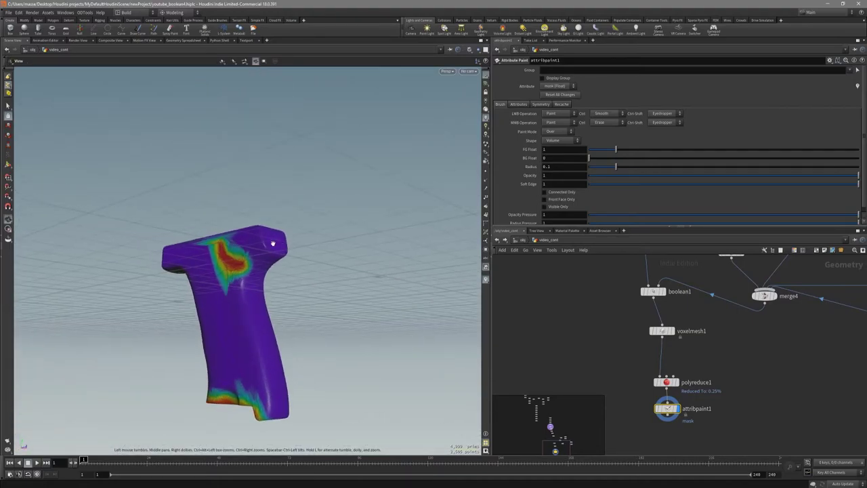
pyautogui.moveTo(263, 244)
pyautogui.keyDown('alt'); pyautogui.mouseDown()
pyautogui.moveTo(372, 228)
pyautogui.moveTo(321, 232)
pyautogui.mouseUp(); pyautogui.keyUp('alt')
pyautogui.scroll(4, 372, 228)
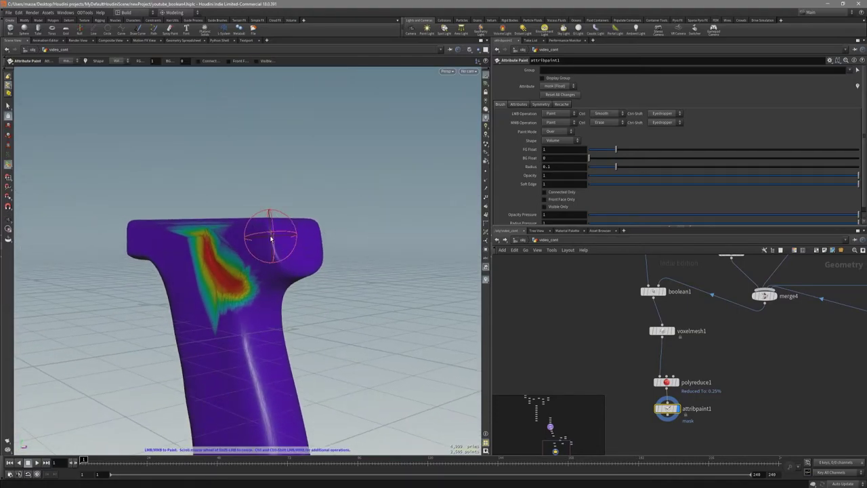
pyautogui.moveTo(267, 226)
pyautogui.mouseDown()
pyautogui.moveTo(285, 268)
pyautogui.moveTo(267, 255)
pyautogui.moveTo(332, 267)
pyautogui.moveTo(330, 232)
pyautogui.moveTo(426, 256)
pyautogui.moveTo(337, 277)
pyautogui.moveTo(354, 248)
pyautogui.moveTo(367, 246)
pyautogui.moveTo(304, 294)
pyautogui.moveTo(311, 281)
pyautogui.mouseUp()
# Add a second PolyReduce node to the Attribute Paint output and display it
pyautogui.moveTo(743, 412); pyautogui.dragTo(772, 384, button='middle')
pyautogui.press('Tab')
pyautogui.write('pol')
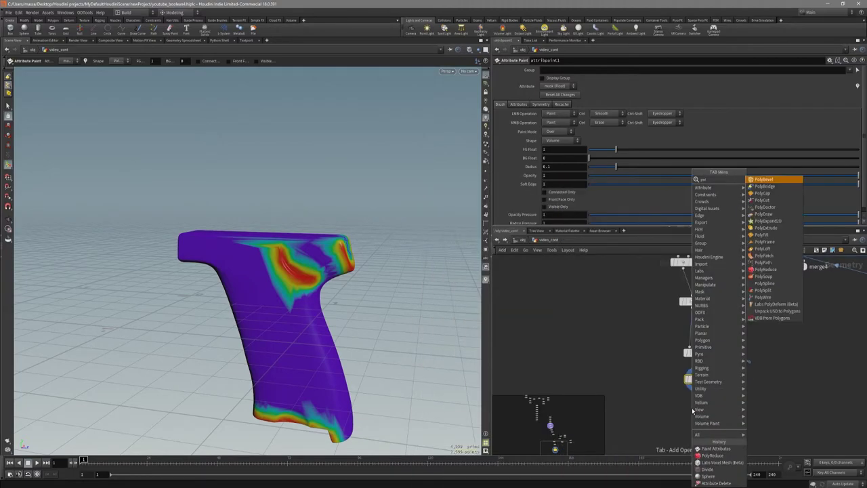
pyautogui.write('yr')
pyautogui.press('Return')
pyautogui.click(692, 410)
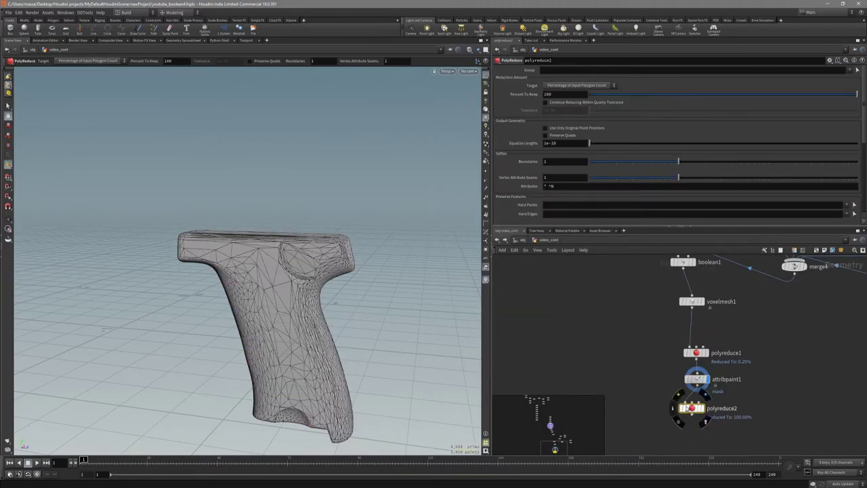
pyautogui.click(701, 408)
pyautogui.hotkey('shift', 'w')
# Enable Retain Density by Attribute on the second PolyReduce with the attribute mask, checking the name against the Attribute Paint node's info
pyautogui.scroll(-3, 568, 161)
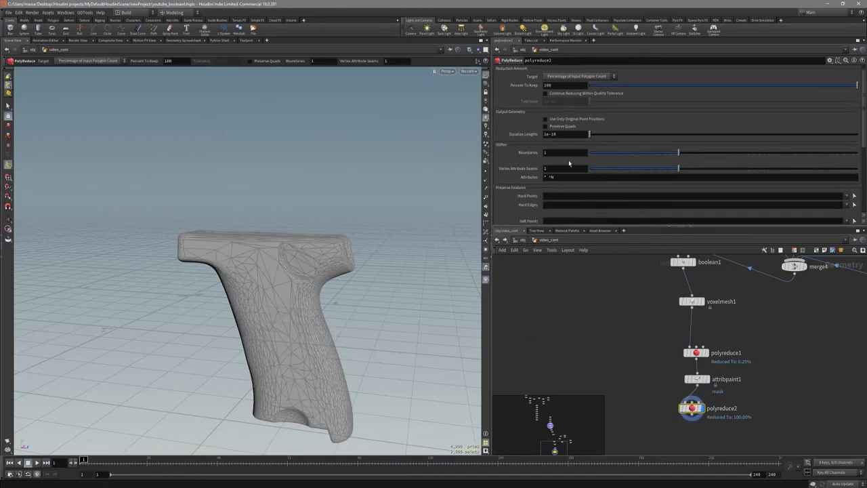
pyautogui.scroll(-3, 545, 193)
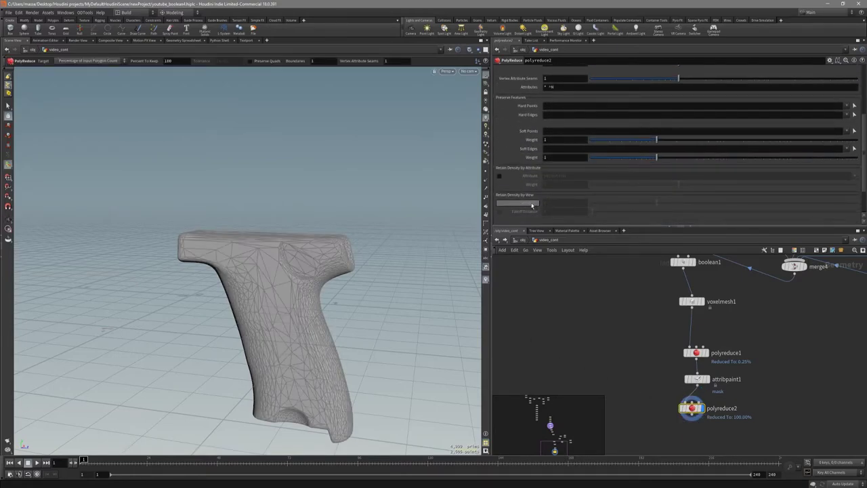
pyautogui.click(499, 176)
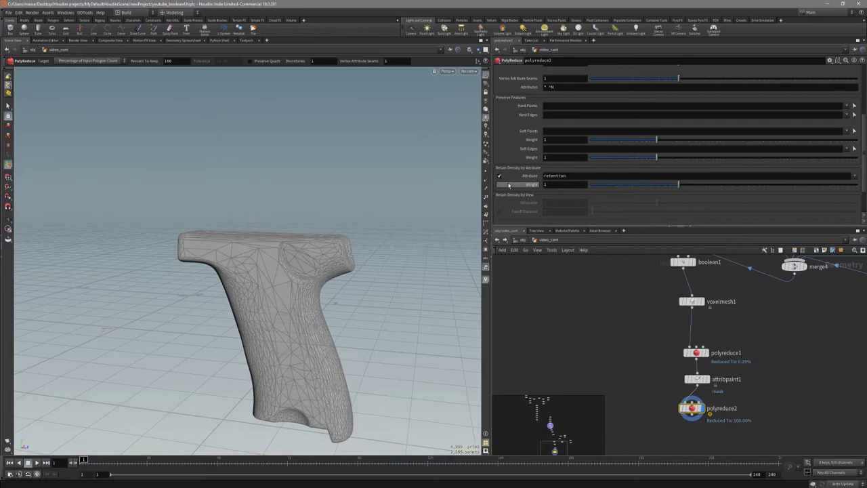
pyautogui.click(575, 176)
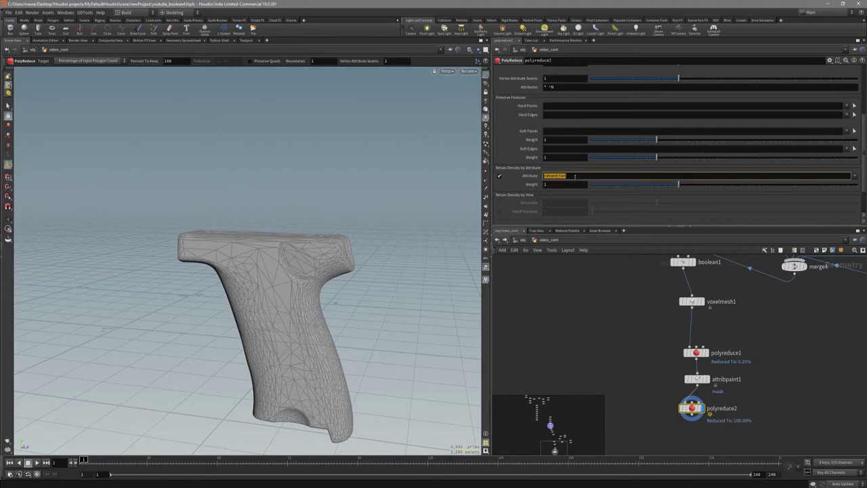
pyautogui.write('mask')
pyautogui.press('Return')
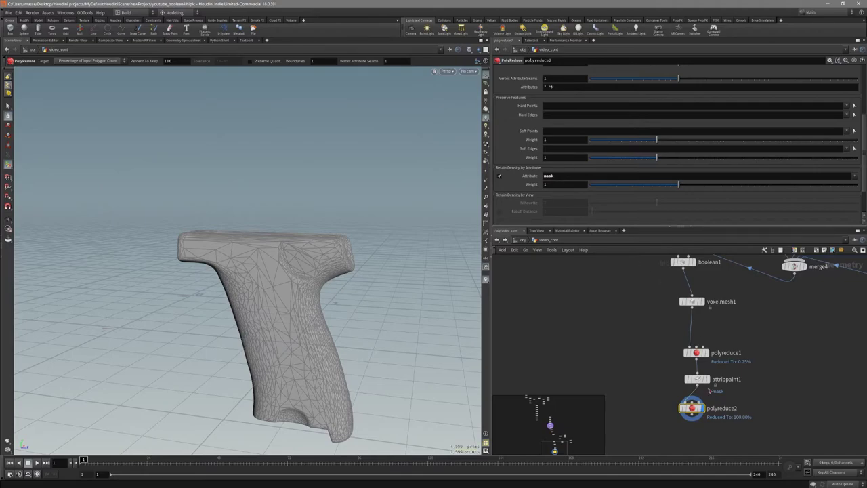
pyautogui.click(700, 381)
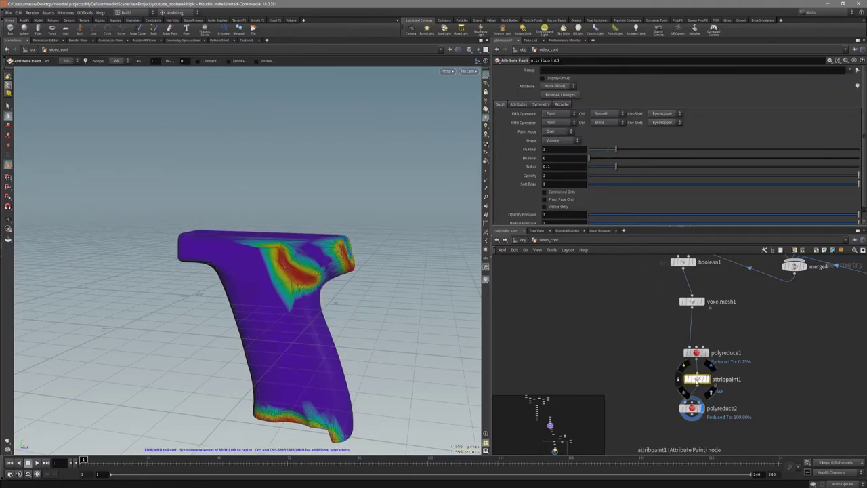
pyautogui.middleClick(697, 381)
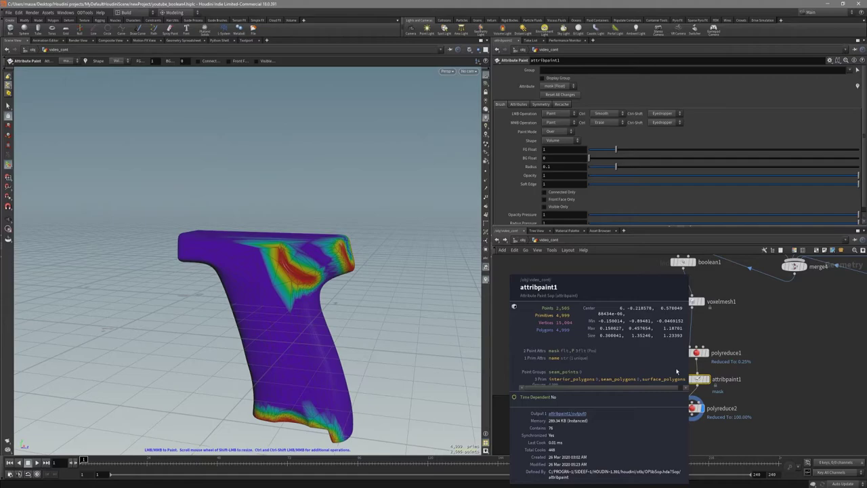
# Set the second PolyReduce's target to Output Polygon Count with 500 polygons to keep
pyautogui.click(691, 409)
pyautogui.hotkey('shift', 'w')
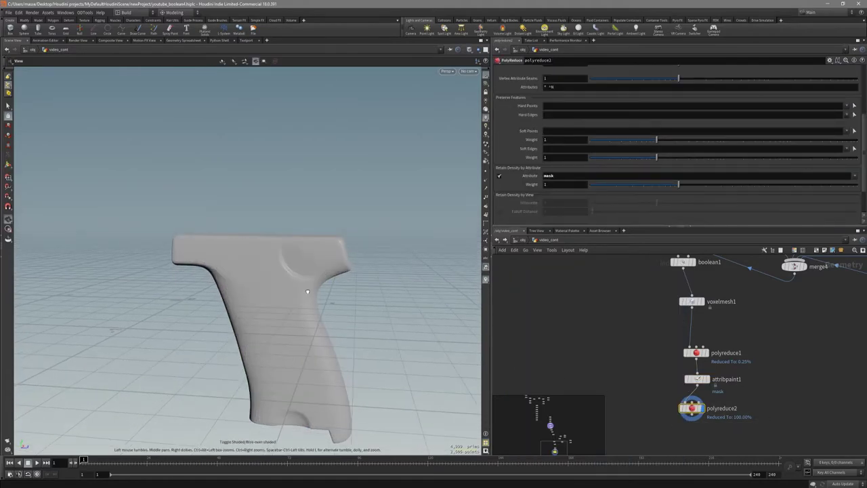
pyautogui.press('Return')
pyautogui.scroll(5, 661, 171)
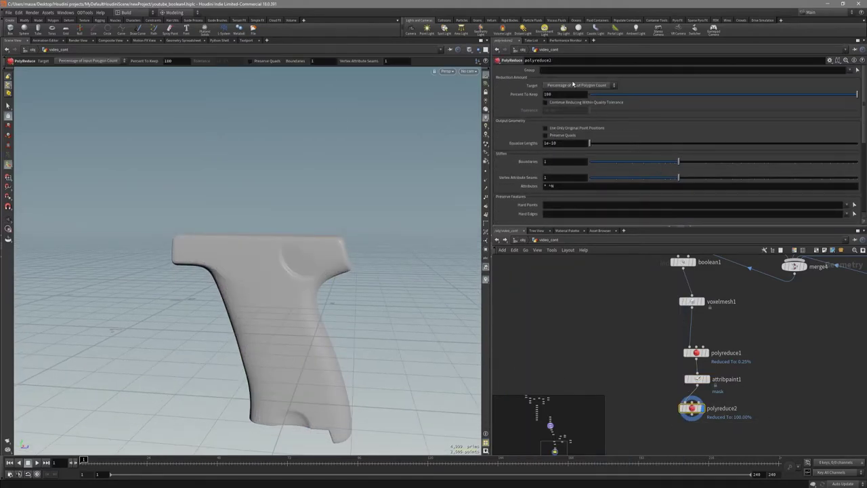
pyautogui.click(573, 84)
pyautogui.click(564, 106)
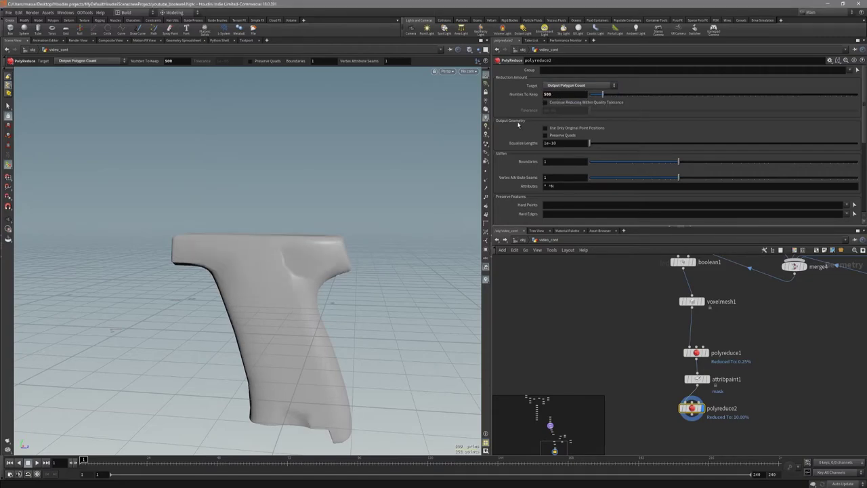
# Inspect the reduced grip from several angles, including its underside, with and without the wireframe
pyautogui.moveTo(308, 301)
pyautogui.keyDown('alt'); pyautogui.mouseDown()
pyautogui.moveTo(300, 267)
pyautogui.moveTo(275, 264)
pyautogui.moveTo(347, 251)
pyautogui.moveTo(368, 201)
pyautogui.moveTo(409, 222)
pyautogui.mouseUp(); pyautogui.keyUp('alt')
pyautogui.hotkey('shift', 'w')
pyautogui.moveTo(277, 336); pyautogui.dragTo(390, 309, button='right')
pyautogui.moveTo(389, 308); pyautogui.dragTo(355, 342)
pyautogui.hotkey('shift', 'w')
pyautogui.moveTo(371, 274); pyautogui.dragTo(301, 304, button='right')
pyautogui.moveTo(301, 304); pyautogui.dragTo(327, 309)
pyautogui.hotkey('shift', 'w')
pyautogui.moveTo(327, 309); pyautogui.dragTo(433, 298, button='right')
pyautogui.moveTo(433, 298); pyautogui.dragTo(456, 271)
pyautogui.hotkey('shift', 'w')
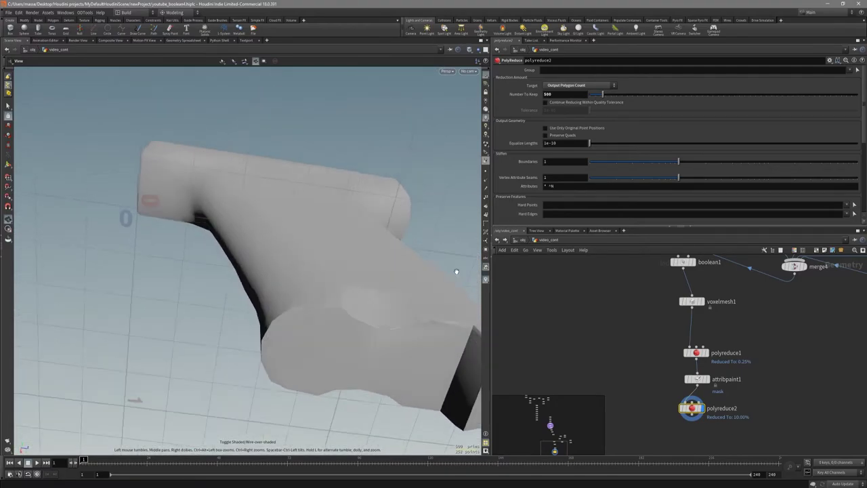
pyautogui.moveTo(271, 309)
pyautogui.mouseDown()
pyautogui.moveTo(325, 287)
pyautogui.moveTo(301, 325)
pyautogui.moveTo(327, 285)
pyautogui.moveTo(280, 314)
pyautogui.moveTo(220, 281)
pyautogui.moveTo(277, 251)
pyautogui.moveTo(283, 263)
pyautogui.moveTo(277, 251)
pyautogui.moveTo(362, 275)
pyautogui.moveTo(398, 255)
pyautogui.moveTo(359, 348)
pyautogui.moveTo(356, 331)
pyautogui.moveTo(393, 279)
pyautogui.moveTo(375, 264)
pyautogui.moveTo(464, 278)
pyautogui.moveTo(333, 190)
pyautogui.moveTo(390, 257)
pyautogui.mouseUp()
pyautogui.hotkey('shift', 'w')
pyautogui.hotkey('shift', 'w')
pyautogui.hotkey('shift', 'w')
pyautogui.press('Return')
pyautogui.hotkey('shift', 'w')
pyautogui.hotkey('shift', 'w')
pyautogui.hotkey('shift', 'w')
# Compare the upper rear recess with density retention by mask switched off and on
pyautogui.scroll(-3, 587, 188)
pyautogui.hotkey('shift', 'w')
pyautogui.moveTo(340, 177); pyautogui.dragTo(325, 271)
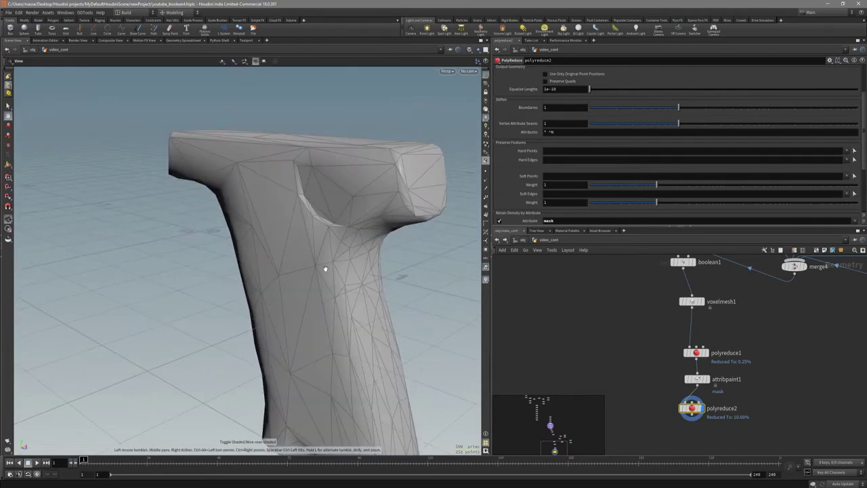
pyautogui.click(498, 221)
pyautogui.click(499, 222)
pyautogui.click(499, 222)
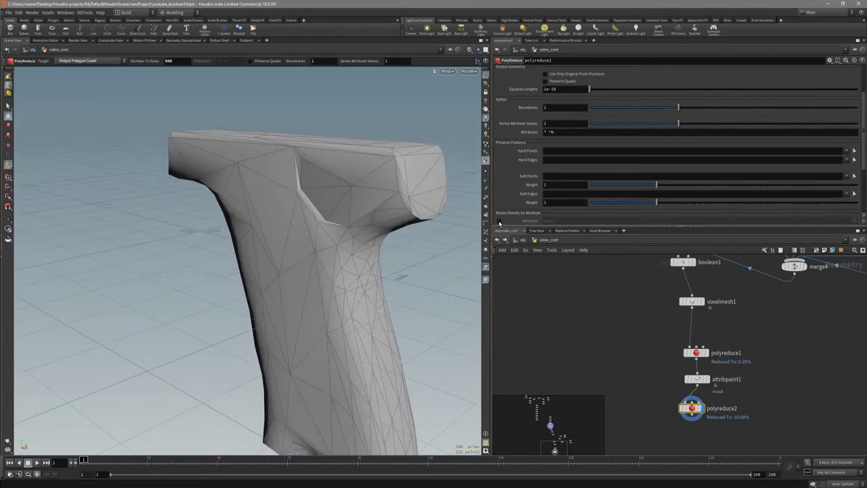
pyautogui.hotkey('shift', 'w')
pyautogui.moveTo(369, 216); pyautogui.dragTo(352, 202)
pyautogui.click(500, 220)
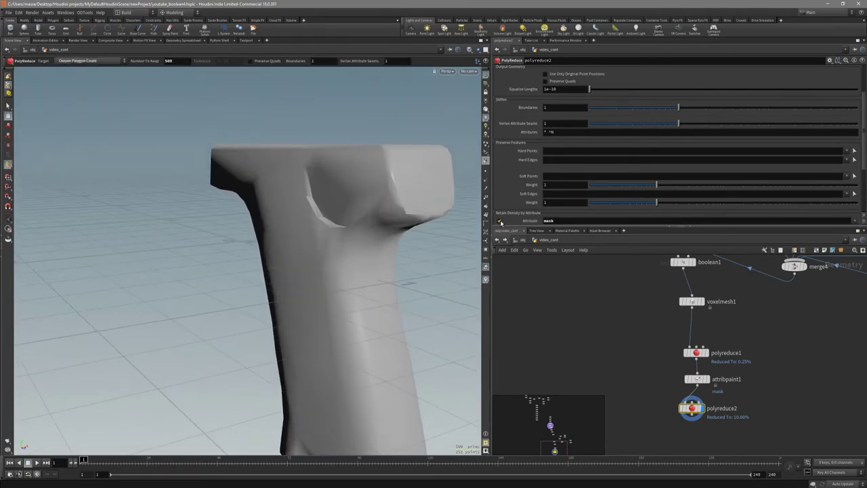
pyautogui.click(500, 221)
pyautogui.click(500, 221)
pyautogui.click(500, 221)
pyautogui.click(500, 221)
# Compare the grip's underside with density retention by mask off and on, leaving it enabled
pyautogui.keyDown('alt'); pyautogui.moveTo(363, 234); pyautogui.dragTo(435, 160); pyautogui.keyUp('alt')
pyautogui.press('Return')
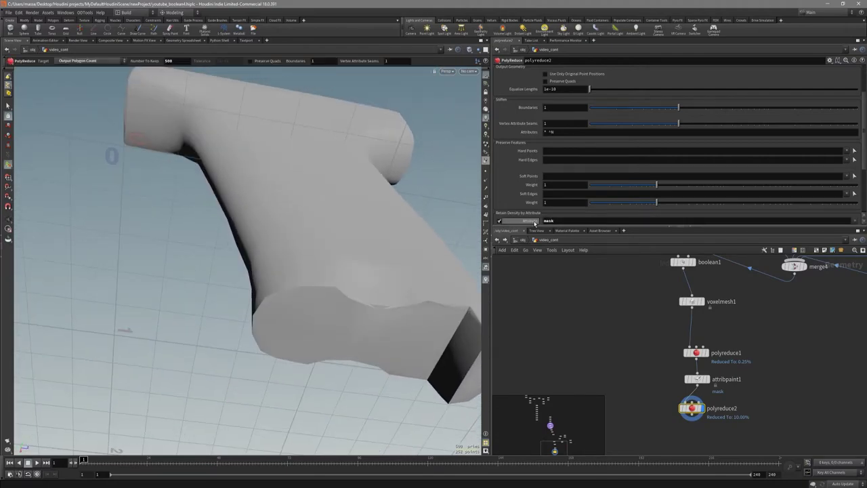
pyautogui.click(500, 222)
pyautogui.click(499, 223)
# Examine the reduced grip in perspective and against the side reference image, with and without the wireframe
pyautogui.moveTo(402, 273)
pyautogui.keyDown('alt'); pyautogui.mouseDown()
pyautogui.moveTo(391, 245)
pyautogui.moveTo(314, 348)
pyautogui.moveTo(280, 343)
pyautogui.moveTo(248, 382)
pyautogui.moveTo(273, 360)
pyautogui.mouseUp(); pyautogui.keyUp('alt')
pyautogui.hotkey('shift', 'w')
pyautogui.scroll(-4, 308, 325)
pyautogui.hotkey('shift', 'w')
pyautogui.hotkey('space', '4')
pyautogui.moveTo(273, 360); pyautogui.dragTo(298, 305, button='middle')
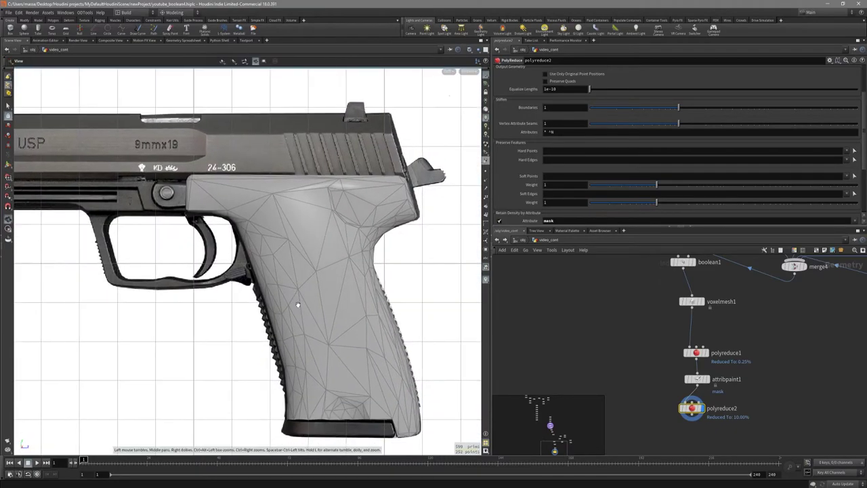
pyautogui.hotkey('space', '1')
pyautogui.moveTo(297, 309)
pyautogui.mouseDown()
pyautogui.moveTo(253, 316)
pyautogui.moveTo(265, 254)
pyautogui.moveTo(332, 252)
pyautogui.moveTo(353, 291)
pyautogui.moveTo(404, 250)
pyautogui.moveTo(352, 325)
pyautogui.moveTo(300, 344)
pyautogui.mouseUp()
pyautogui.hotkey('shift', 'w')
pyautogui.hotkey('shift', 'w')
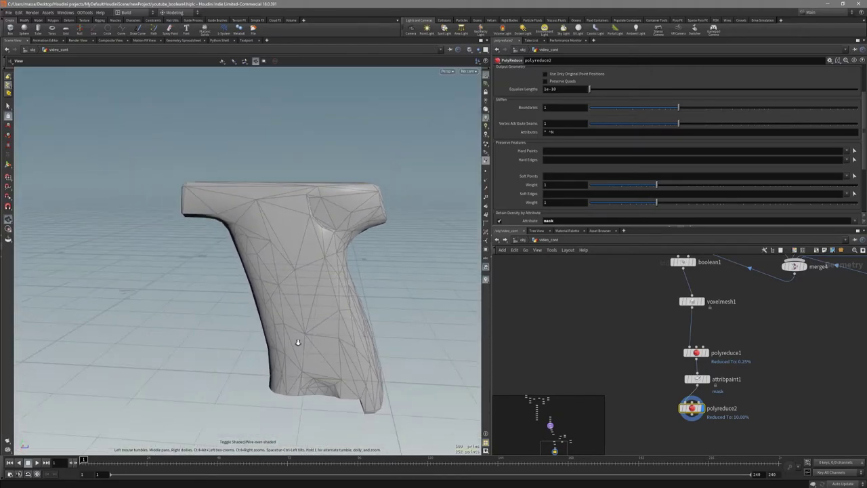
pyautogui.hotkey('space', '3')
pyautogui.hotkey('shift', 'w')
# Move the second PolyReduce node lower, attach a Labs Auto UV node to its output, and display it
pyautogui.moveTo(655, 411); pyautogui.dragTo(641, 358, button='middle')
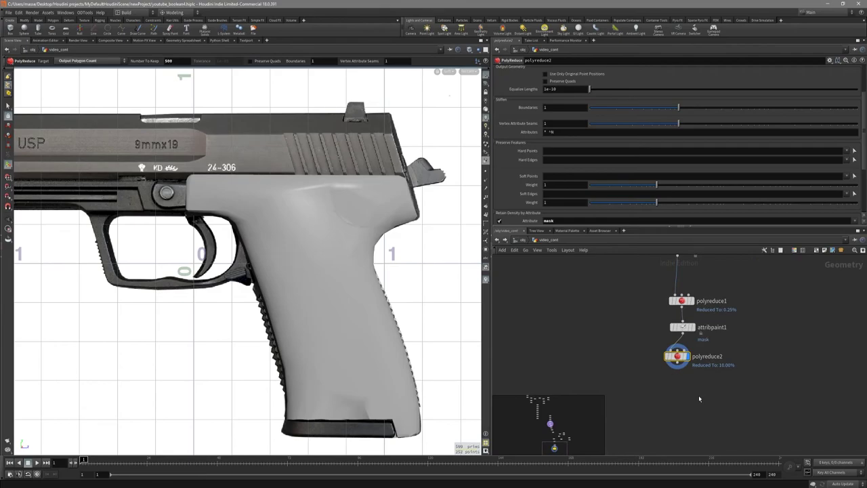
pyautogui.moveTo(677, 357); pyautogui.dragTo(674, 371)
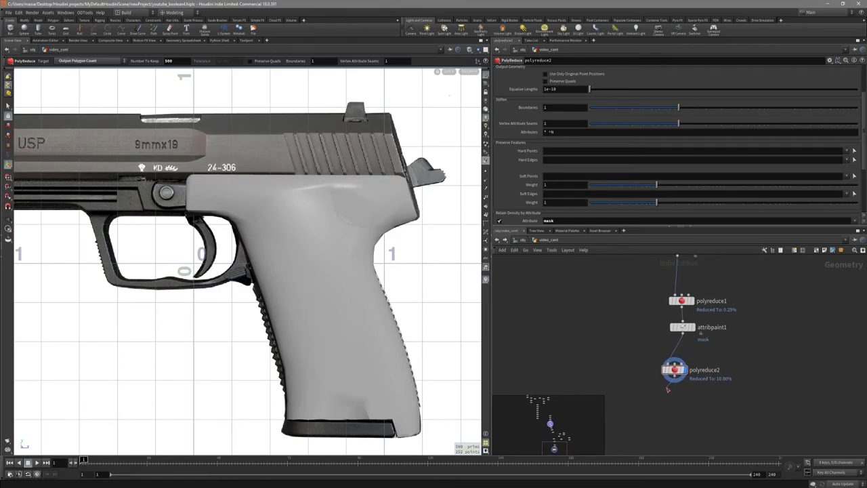
pyautogui.press('Tab')
pyautogui.write('auto')
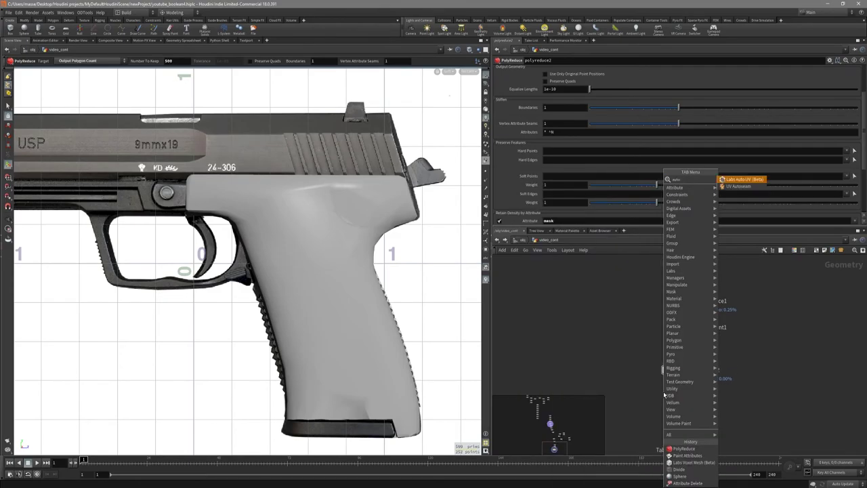
pyautogui.press('Return')
pyautogui.click(663, 395)
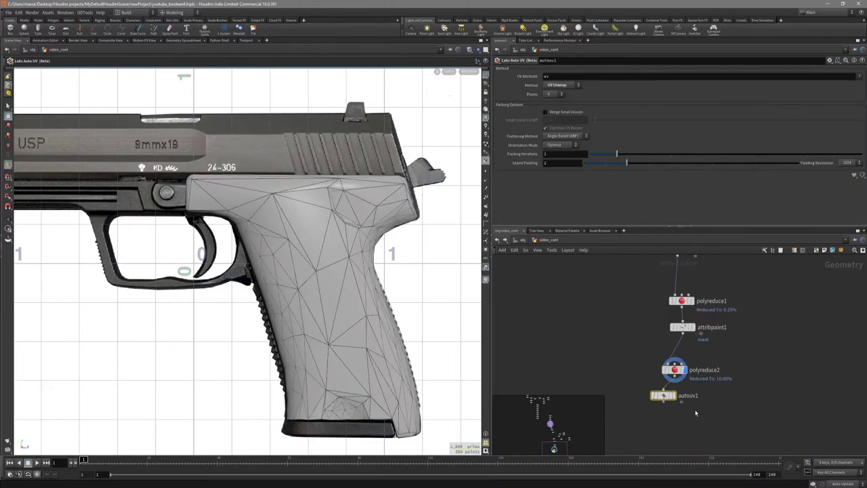
pyautogui.hotkey('space', '1')
pyautogui.moveTo(367, 251); pyautogui.dragTo(332, 286)
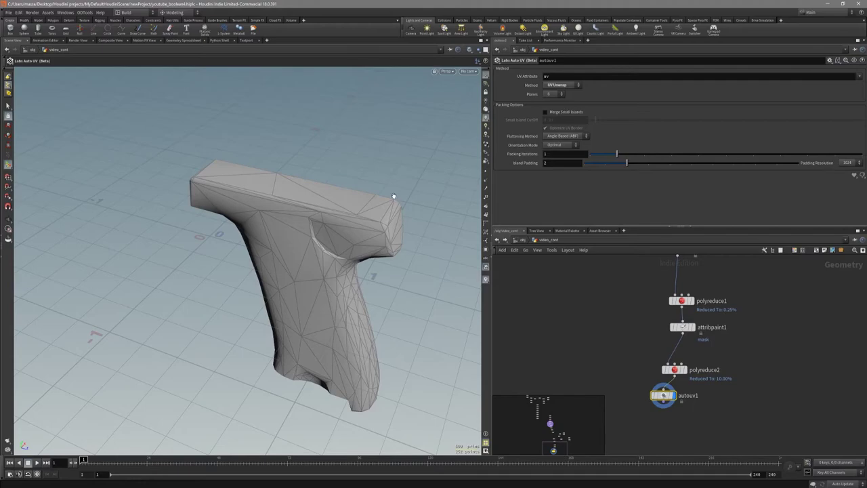
# Enable Merge Small Islands on the Auto UV node and review the layout in the UV view
pyautogui.hotkey('space', '5')
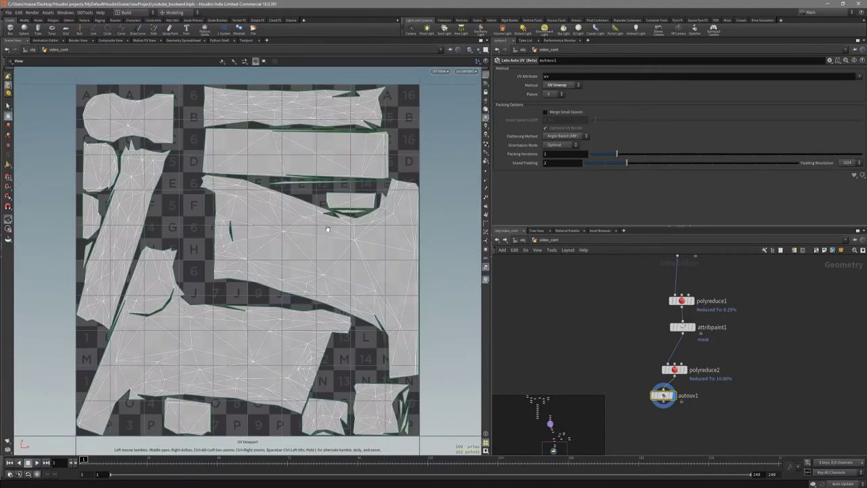
pyautogui.click(567, 113)
pyautogui.moveTo(269, 235); pyautogui.dragTo(277, 255, button='middle')
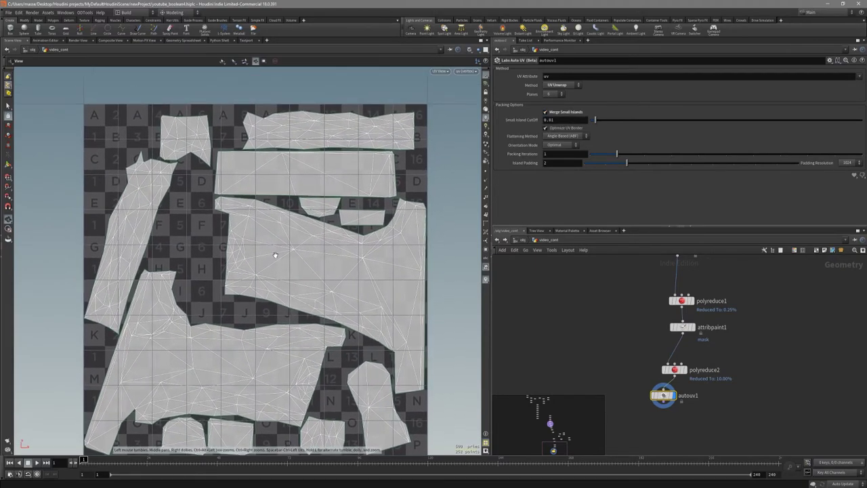
pyautogui.hotkey('space', '1')
pyautogui.hotkey('shift', 'w')
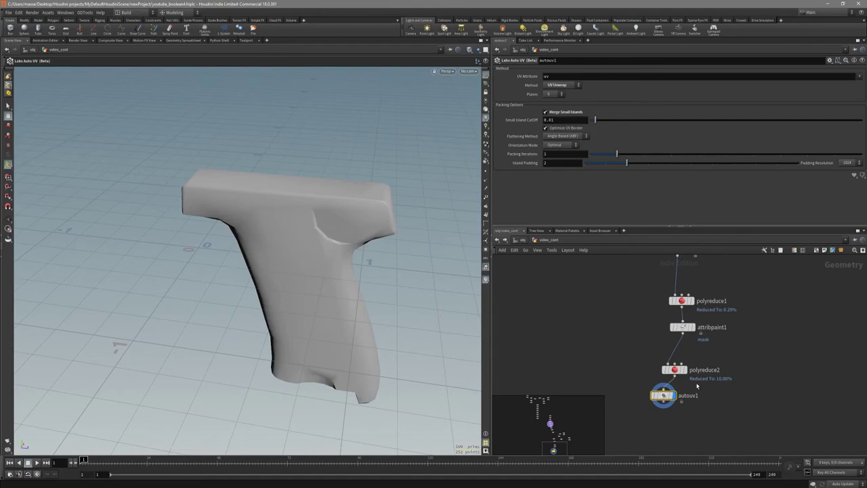
# Add a Labs Maps Baker node and connect the Auto UV output to its low-resolution input
pyautogui.moveTo(720, 419); pyautogui.dragTo(709, 383, button='middle')
pyautogui.press('Tab')
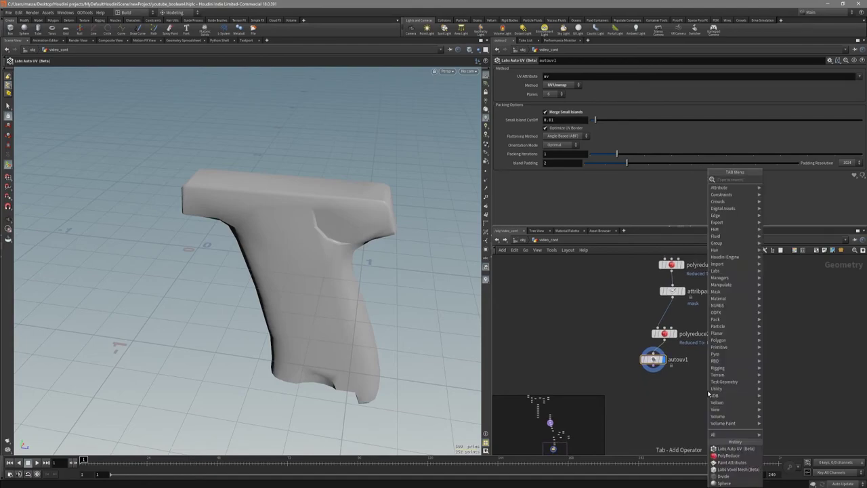
pyautogui.press('Down')
pyautogui.press('Down')
pyautogui.press('Return')
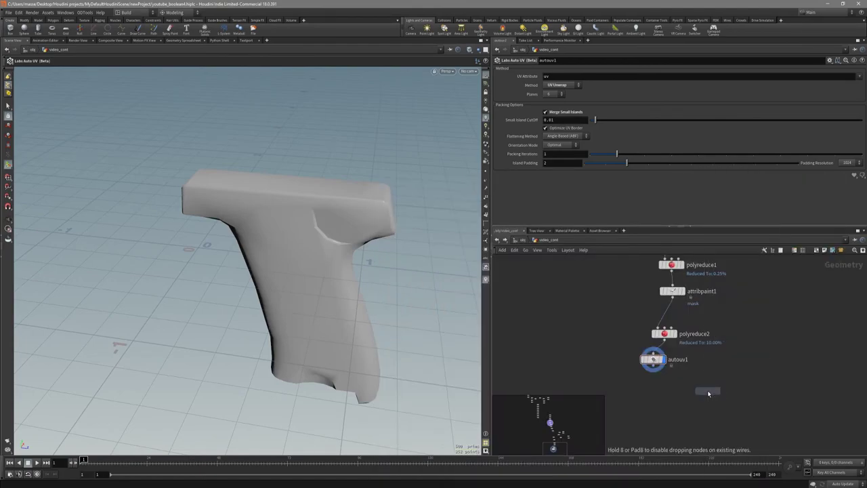
pyautogui.click(708, 394)
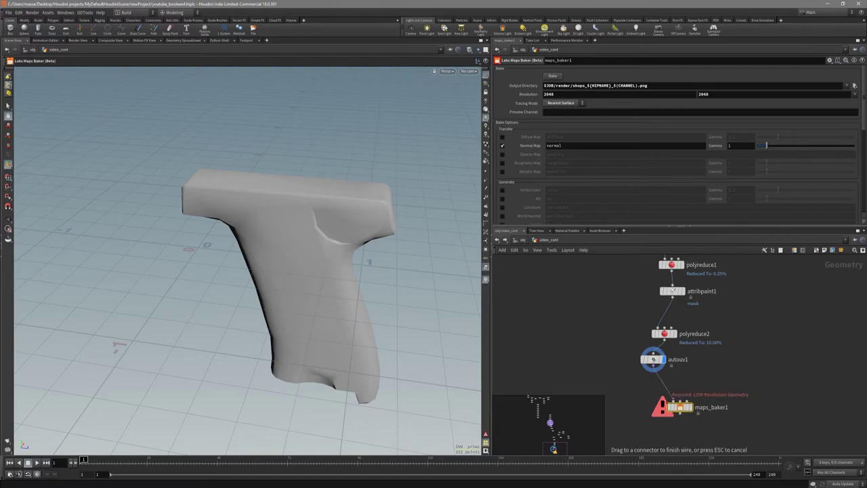
pyautogui.moveTo(672, 399); pyautogui.dragTo(673, 400)
# Move the first PolyReduce node aside from beneath the voxel mesh node
pyautogui.moveTo(705, 351); pyautogui.dragTo(672, 364, button='middle')
pyautogui.moveTo(668, 297); pyautogui.dragTo(652, 333, button='middle')
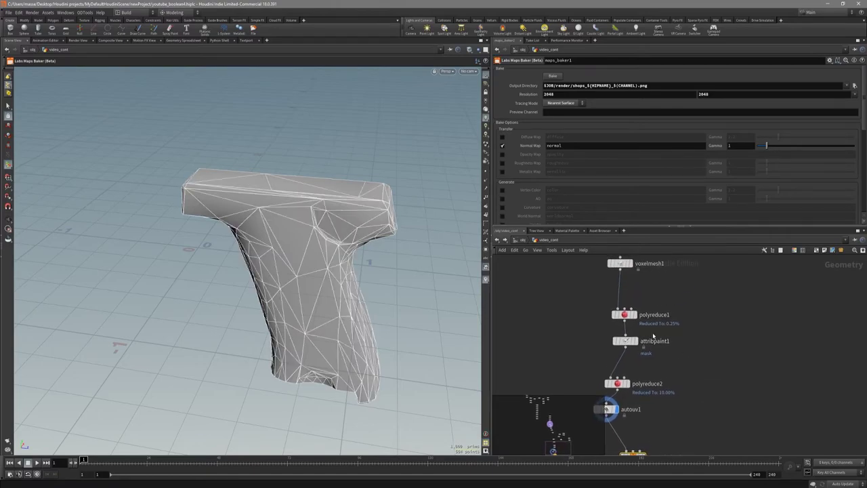
pyautogui.moveTo(625, 316); pyautogui.dragTo(671, 303)
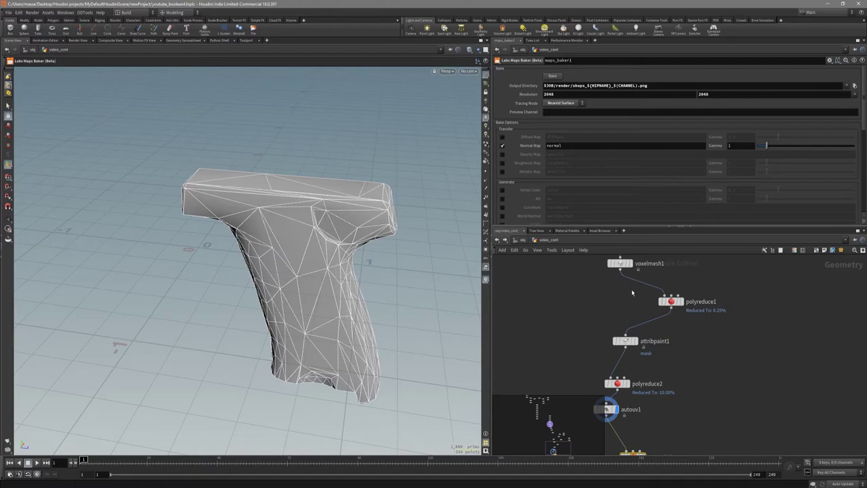
pyautogui.scroll(-3, 660, 294)
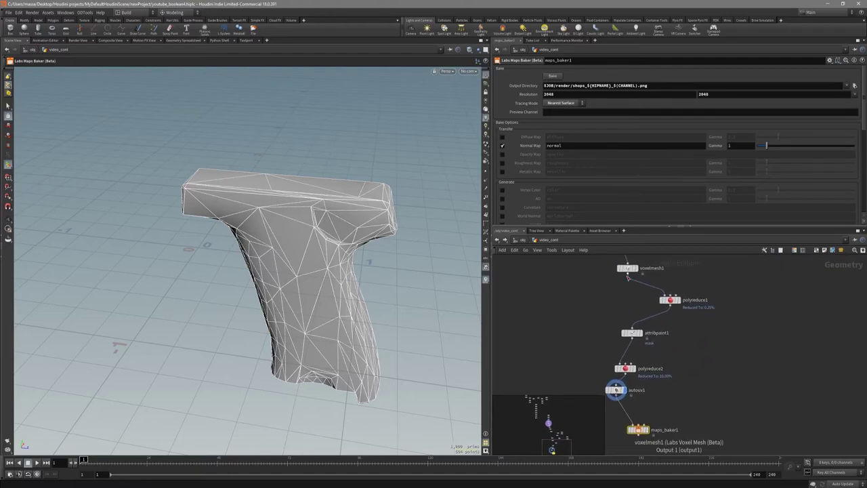
# Connect the voxel mesh node's output to the Maps Baker's high-resolution input and display the baker node
pyautogui.press('r')
pyautogui.click(638, 433)
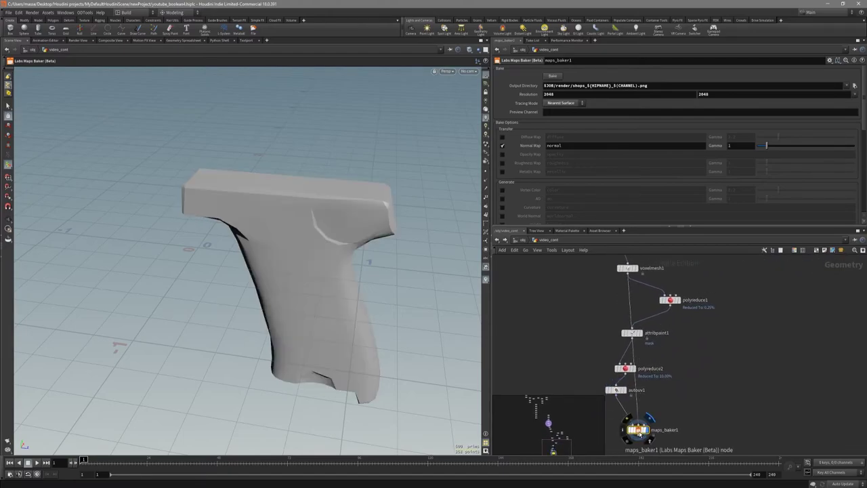
pyautogui.moveTo(459, 315)
pyautogui.mouseDown()
pyautogui.moveTo(362, 226)
pyautogui.moveTo(397, 217)
pyautogui.mouseUp()
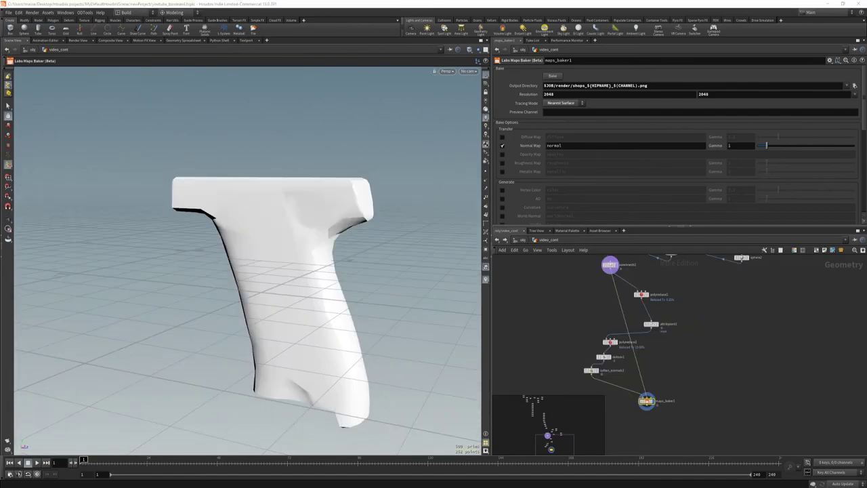
pyautogui.moveTo(281, 309); pyautogui.dragTo(273, 300, button='middle')
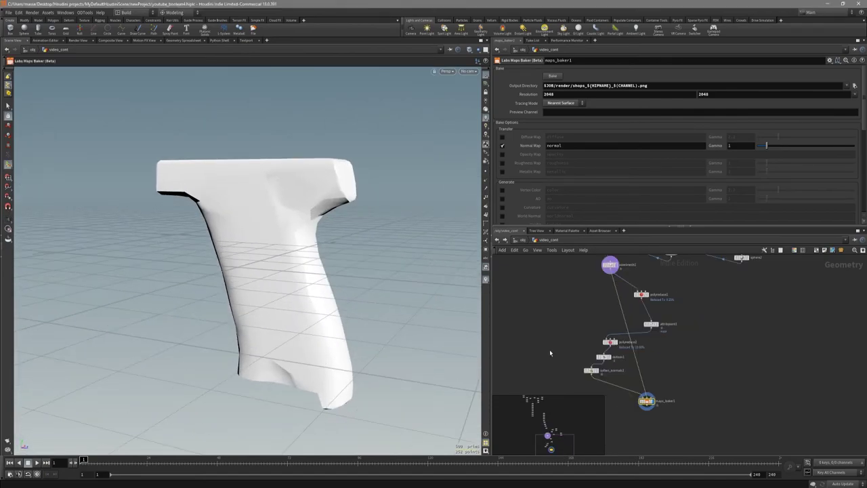
# Review the Maps Baker's bake options and bake the normal map at 2048 by 2048 with Nearest Surface tracing
pyautogui.scroll(5, 643, 352)
pyautogui.scroll(-2, 586, 180)
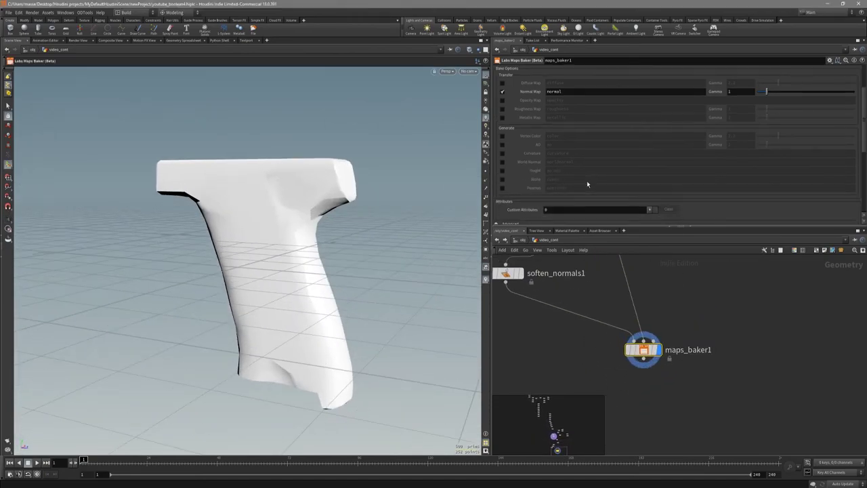
pyautogui.scroll(-2, 580, 196)
pyautogui.scroll(6, 579, 213)
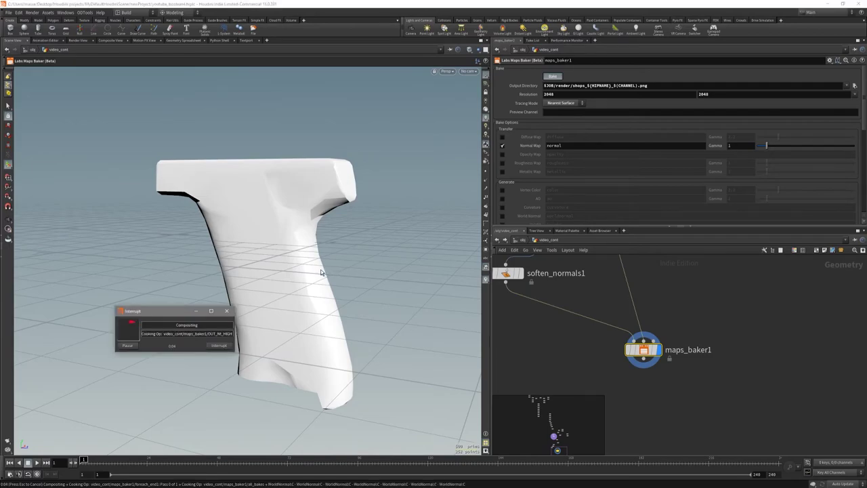
pyautogui.moveTo(319, 271)
pyautogui.keyDown('alt'); pyautogui.mouseDown()
pyautogui.moveTo(316, 237)
pyautogui.moveTo(387, 219)
pyautogui.moveTo(388, 234)
pyautogui.mouseUp(); pyautogui.keyUp('alt')
# Add a Labs Quick Material node after the Maps Baker and display it
pyautogui.moveTo(641, 382); pyautogui.dragTo(612, 351, button='middle')
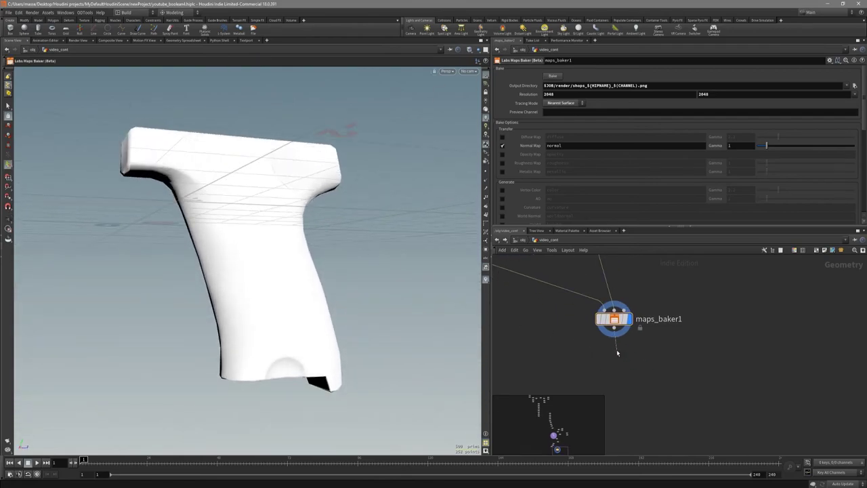
pyautogui.press('Tab')
pyautogui.write('qu')
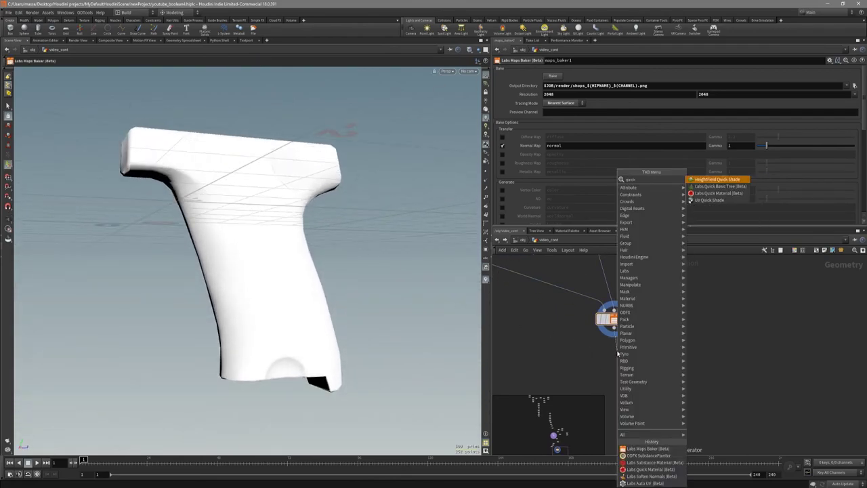
pyautogui.write('ick')
pyautogui.press('Down')
pyautogui.press('Down')
pyautogui.press('Return')
pyautogui.click(617, 353)
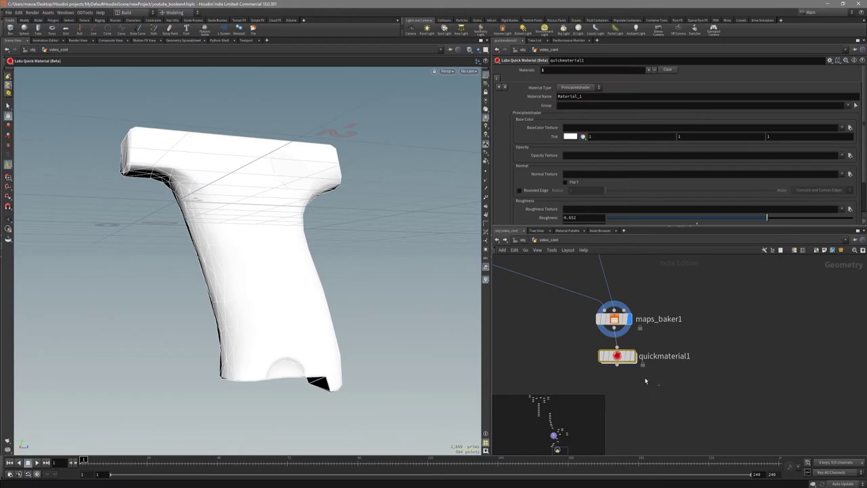
pyautogui.click(633, 356)
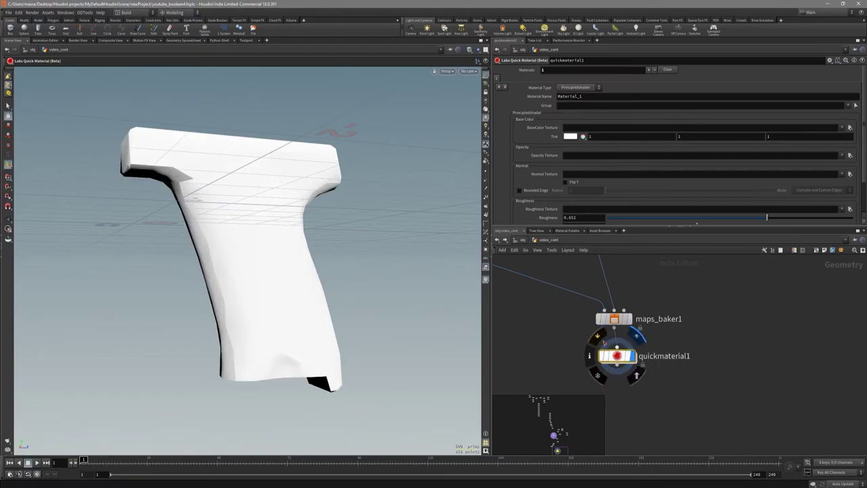
# Load shops_youtube_boolean4_normal.png as the Quick Material's normal texture and set the tint to 0.333 grey
pyautogui.click(850, 174)
pyautogui.doubleClick(426, 240)
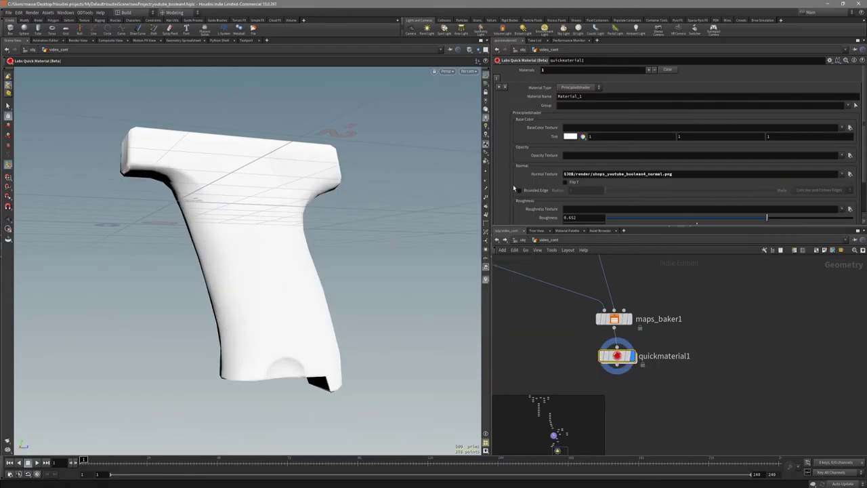
pyautogui.click(570, 136)
pyautogui.click(616, 122)
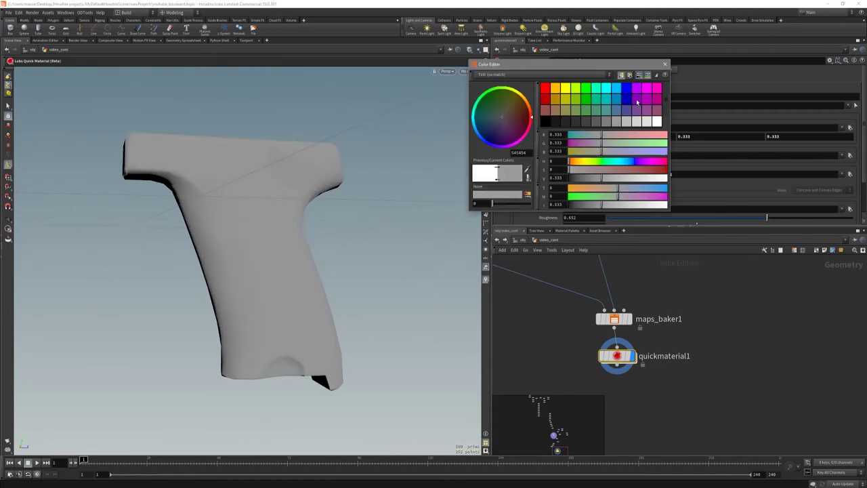
pyautogui.click(666, 64)
# Examine the normal-mapped grip with its wireframe overlaid and check the geometry information of the Soften Normals node
pyautogui.moveTo(300, 233); pyautogui.dragTo(286, 291)
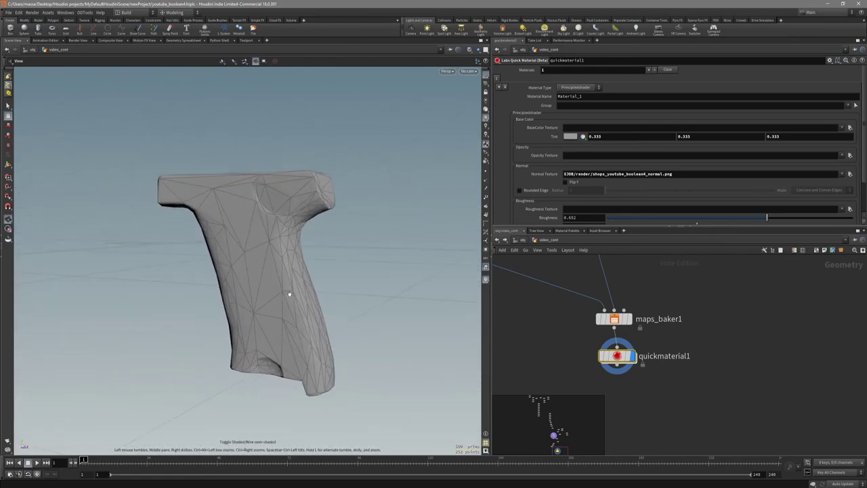
pyautogui.scroll(-2, 599, 349)
pyautogui.scroll(-2, 599, 349)
pyautogui.middleClick(543, 312)
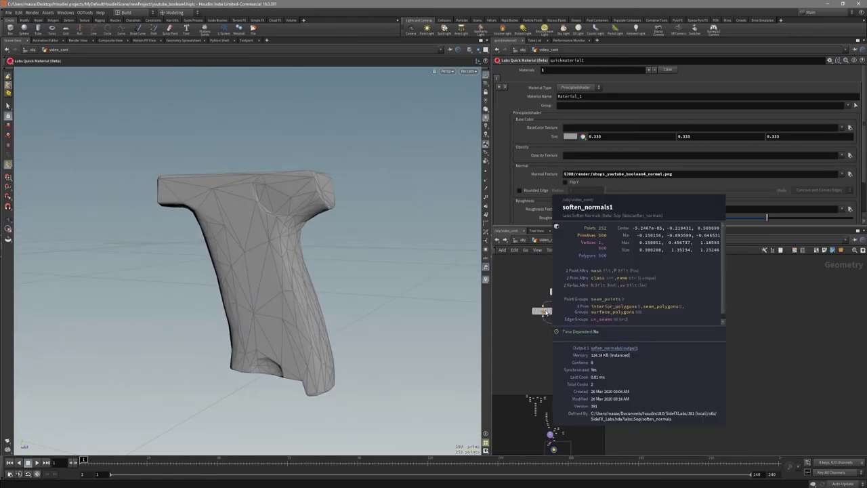
pyautogui.moveTo(540, 342); pyautogui.dragTo(521, 334, button='middle')
pyautogui.hotkey('shift', 'w')
pyautogui.keyDown('alt'); pyautogui.moveTo(285, 269); pyautogui.dragTo(334, 247); pyautogui.keyUp('alt')
pyautogui.moveTo(645, 378); pyautogui.dragTo(667, 363, button='middle')
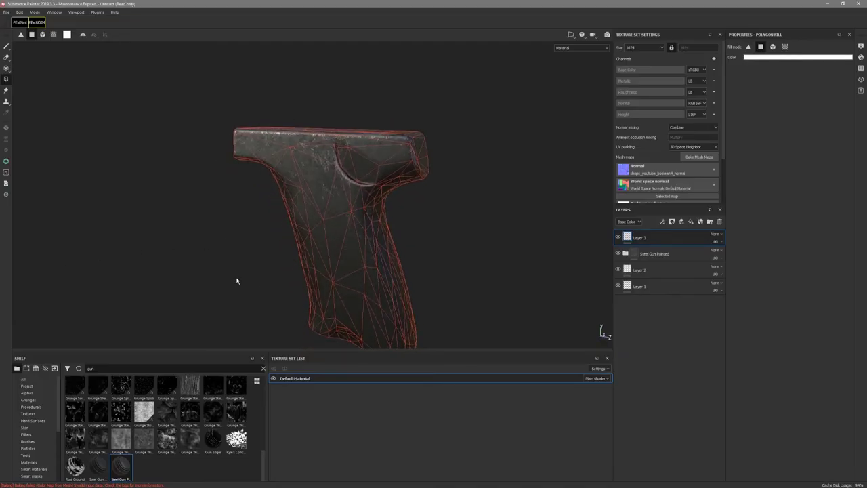
# Switch to Substance Painter, hide Layer 3 and the Steel Gun Painted folder, and inspect the untextured normal-mapped grip
pyautogui.keyDown('alt'); pyautogui.moveTo(321, 308); pyautogui.dragTo(313, 283); pyautogui.keyUp('alt')
pyautogui.scroll(-3, 641, 184)
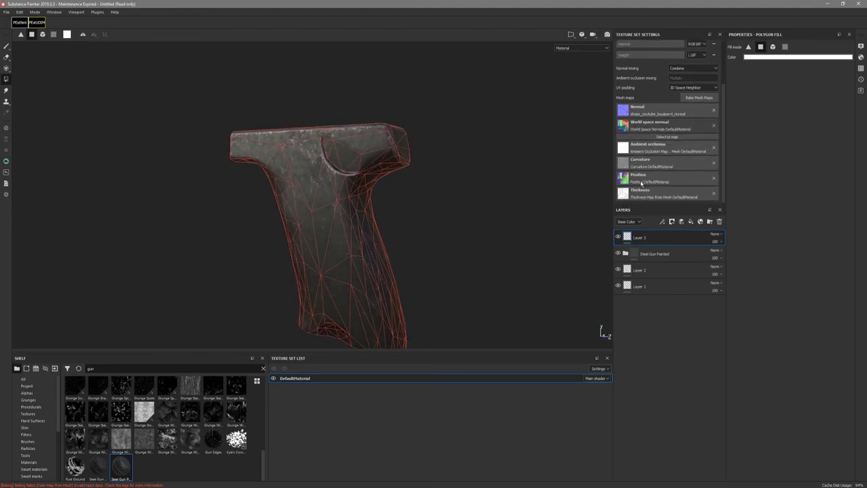
pyautogui.click(618, 253)
pyautogui.keyDown('alt'); pyautogui.moveTo(459, 263); pyautogui.dragTo(480, 261); pyautogui.keyUp('alt')
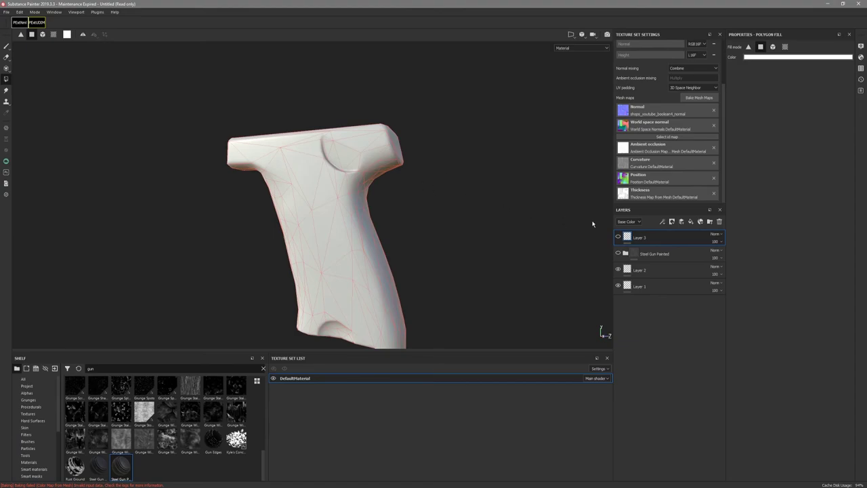
pyautogui.moveTo(302, 178)
pyautogui.keyDown('alt'); pyautogui.mouseDown()
pyautogui.moveTo(318, 190)
pyautogui.moveTo(258, 151)
pyautogui.moveTo(333, 169)
pyautogui.moveTo(367, 219)
pyautogui.moveTo(465, 284)
pyautogui.moveTo(300, 335)
pyautogui.moveTo(319, 323)
pyautogui.moveTo(278, 170)
pyautogui.moveTo(213, 235)
pyautogui.moveTo(361, 230)
pyautogui.moveTo(380, 241)
pyautogui.mouseUp(); pyautogui.keyUp('alt')
pyautogui.click(6, 47)
pyautogui.click(6, 79)
pyautogui.moveTo(311, 226)
pyautogui.keyDown('alt'); pyautogui.mouseDown()
pyautogui.moveTo(331, 163)
pyautogui.moveTo(395, 178)
pyautogui.moveTo(454, 232)
pyautogui.moveTo(377, 228)
pyautogui.moveTo(497, 253)
pyautogui.mouseUp(); pyautogui.keyUp('alt')
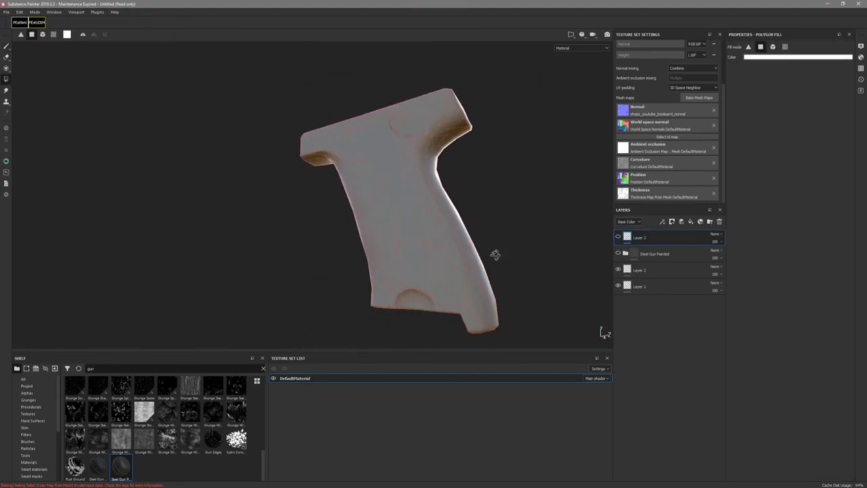
# Show and select the Steel Gun Painted folder, then inspect the textured grip under rotated environment lighting
pyautogui.click(617, 253)
pyautogui.click(642, 258)
pyautogui.moveTo(444, 223)
pyautogui.keyDown('alt'); pyautogui.mouseDown()
pyautogui.moveTo(459, 240)
pyautogui.moveTo(379, 271)
pyautogui.moveTo(361, 254)
pyautogui.mouseUp(); pyautogui.keyUp('alt')
pyautogui.keyDown('shift'); pyautogui.moveTo(362, 254); pyautogui.dragTo(353, 253, button='right'); pyautogui.keyUp('shift')
pyautogui.keyDown('alt'); pyautogui.moveTo(353, 252); pyautogui.dragTo(271, 224); pyautogui.keyUp('alt')
pyautogui.keyDown('shift'); pyautogui.moveTo(271, 225); pyautogui.dragTo(274, 234, button='right'); pyautogui.keyUp('shift')
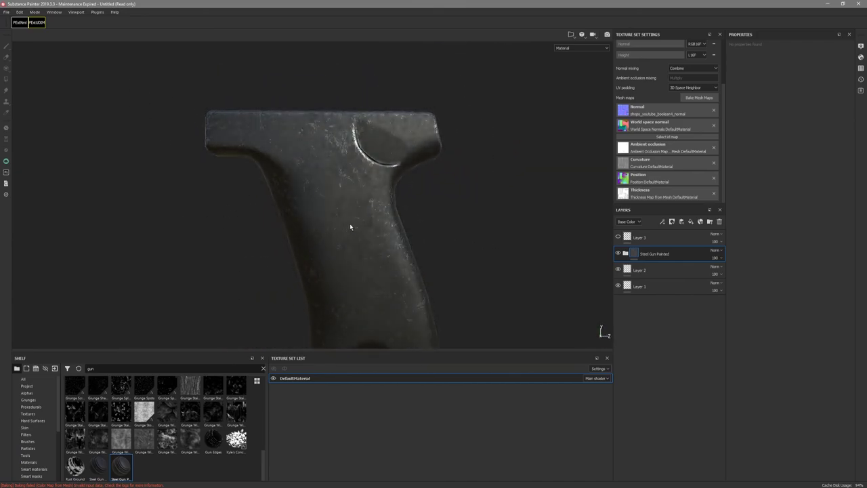